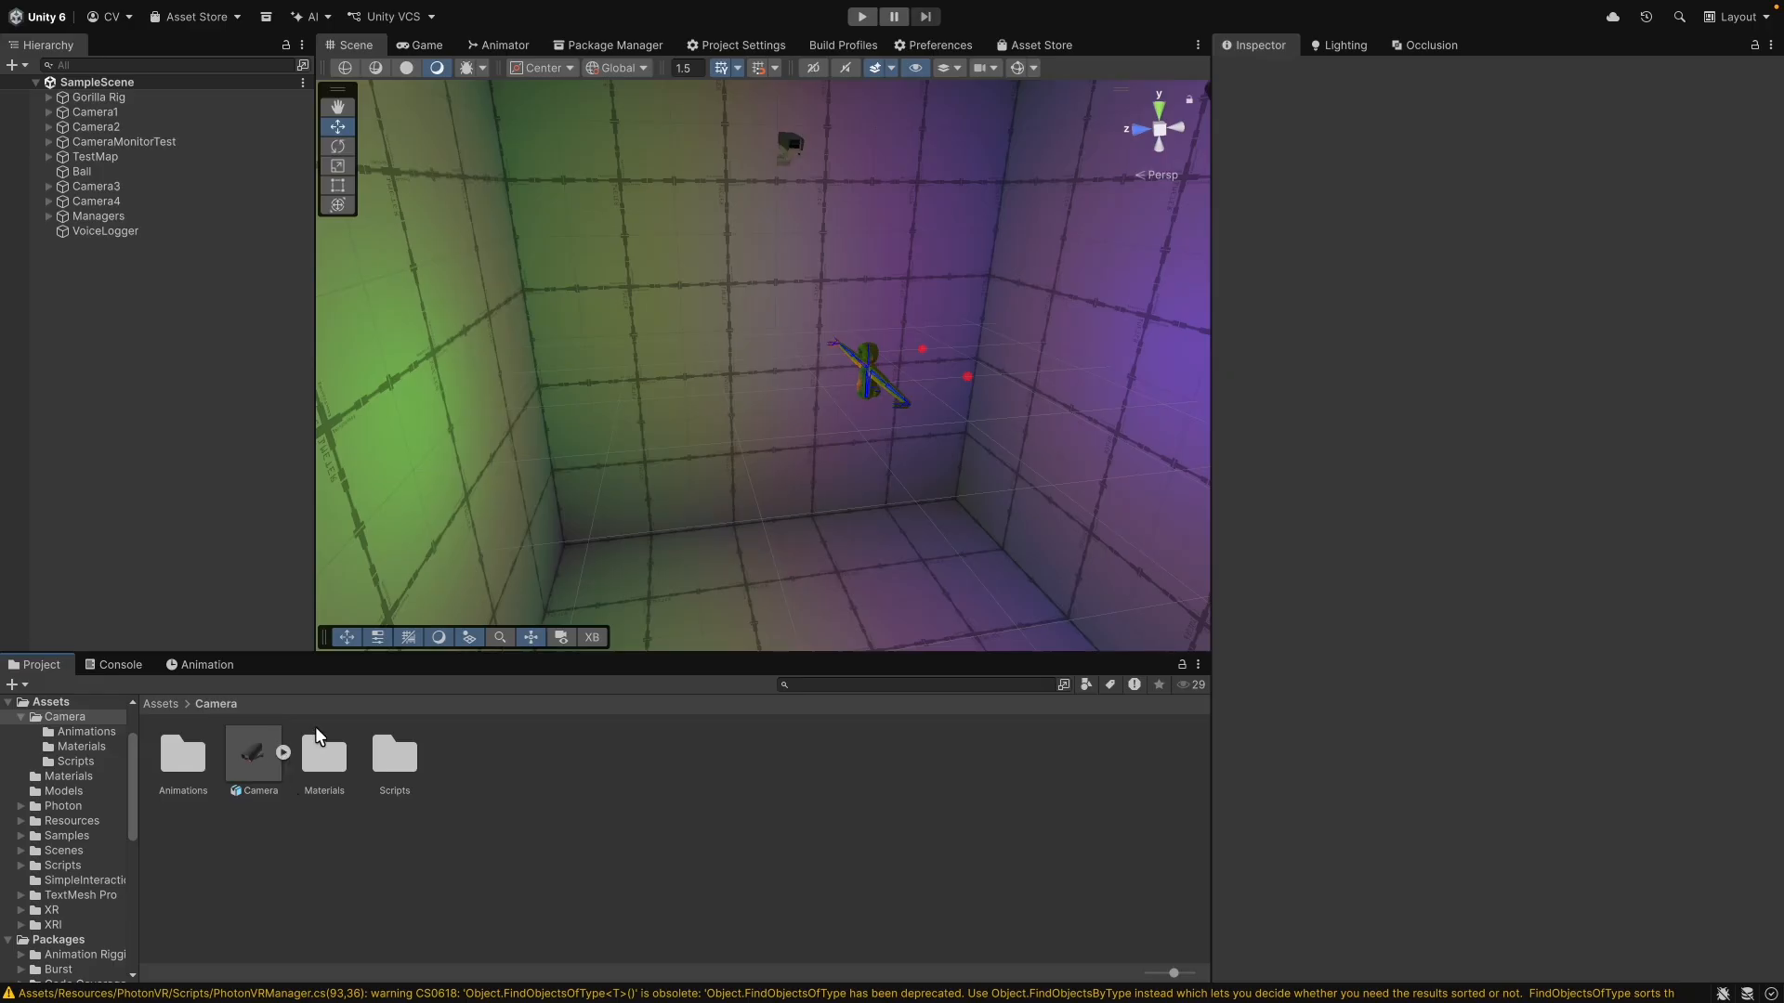
# Step: Place the Camera model from the Camera folder into the scene and expand its children in the hierarchy
pyautogui.moveTo(256, 754); pyautogui.dragTo(706, 464)
pyautogui.press('f')
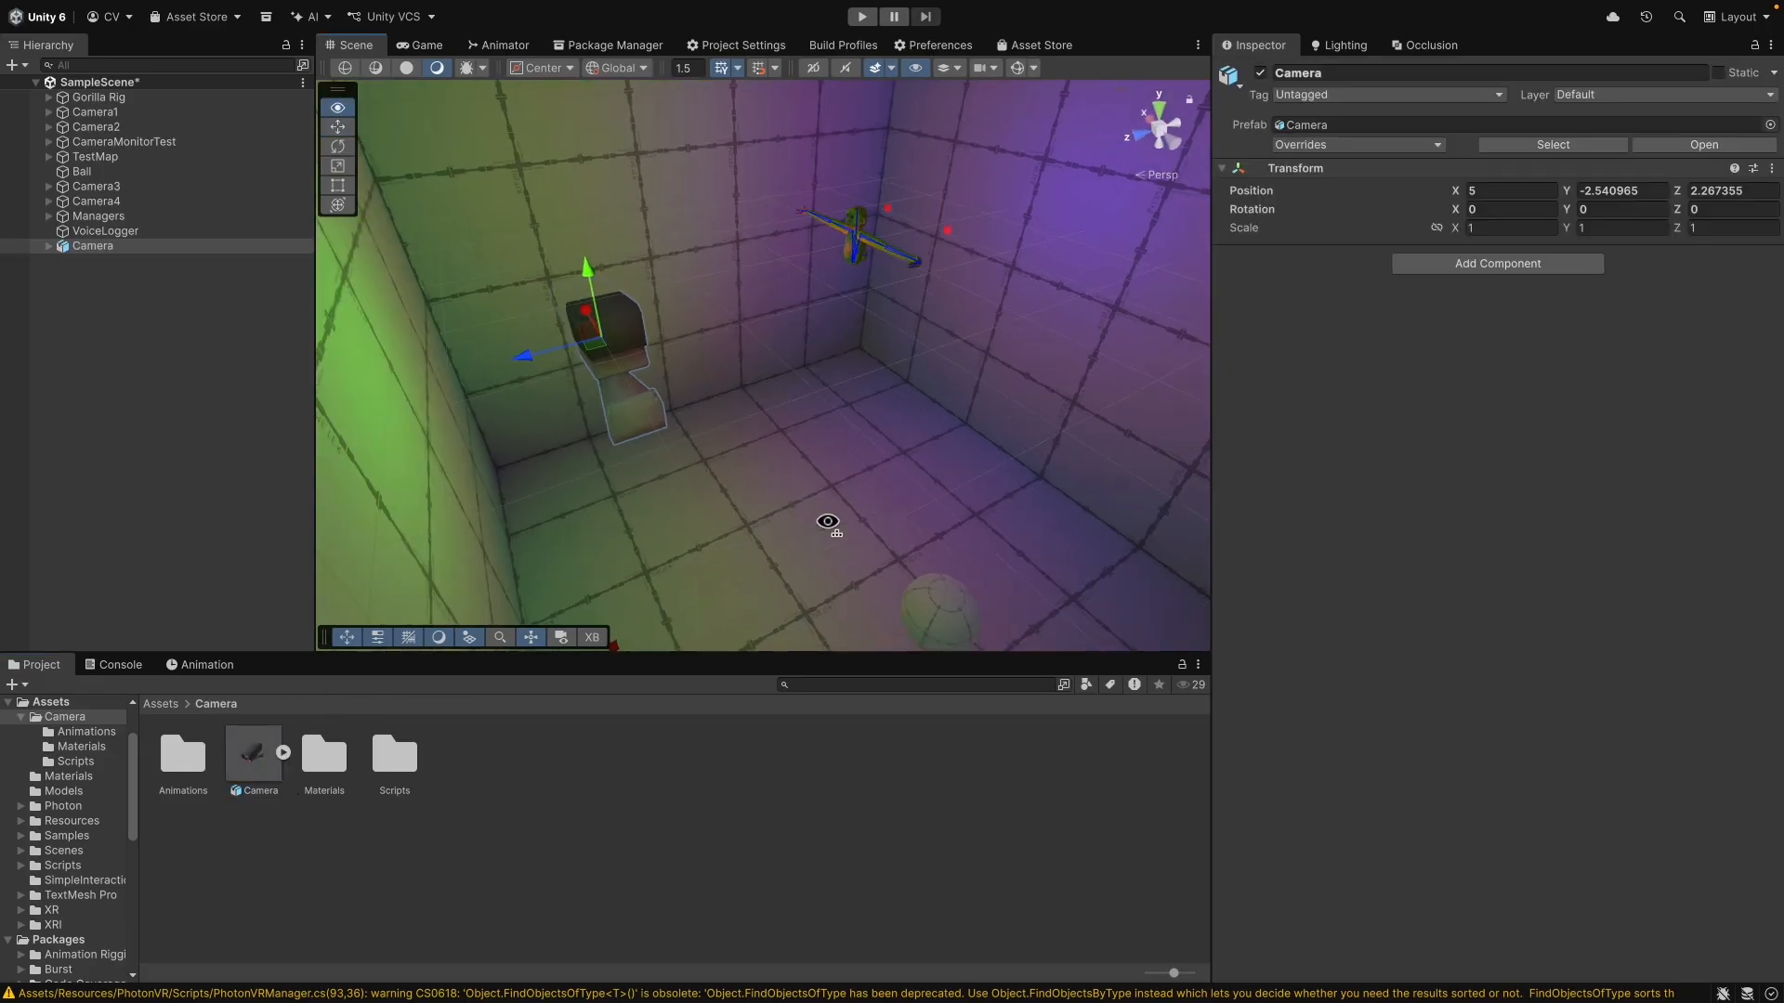
pyautogui.click(48, 245)
pyautogui.click(62, 261)
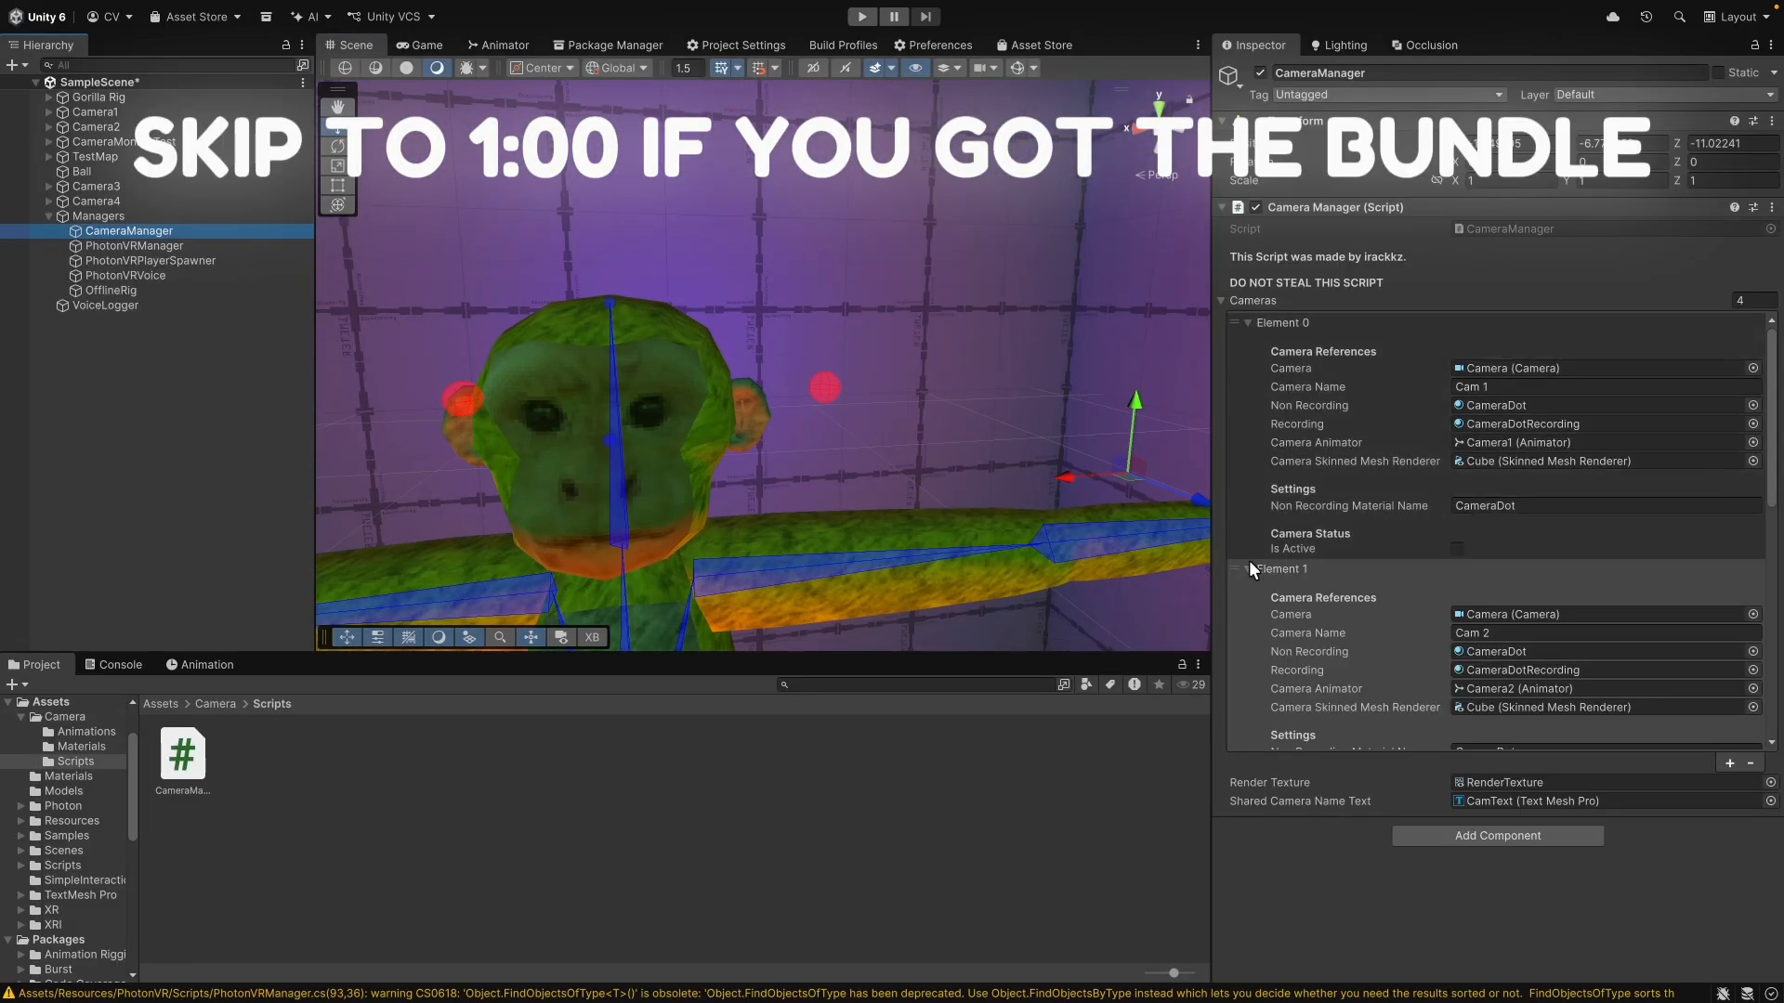
# Step: Review the existing CameraManager component's camera entries and the CameraSlot fields in CameraManager.cs
pyautogui.scroll(1, 1530, 730)
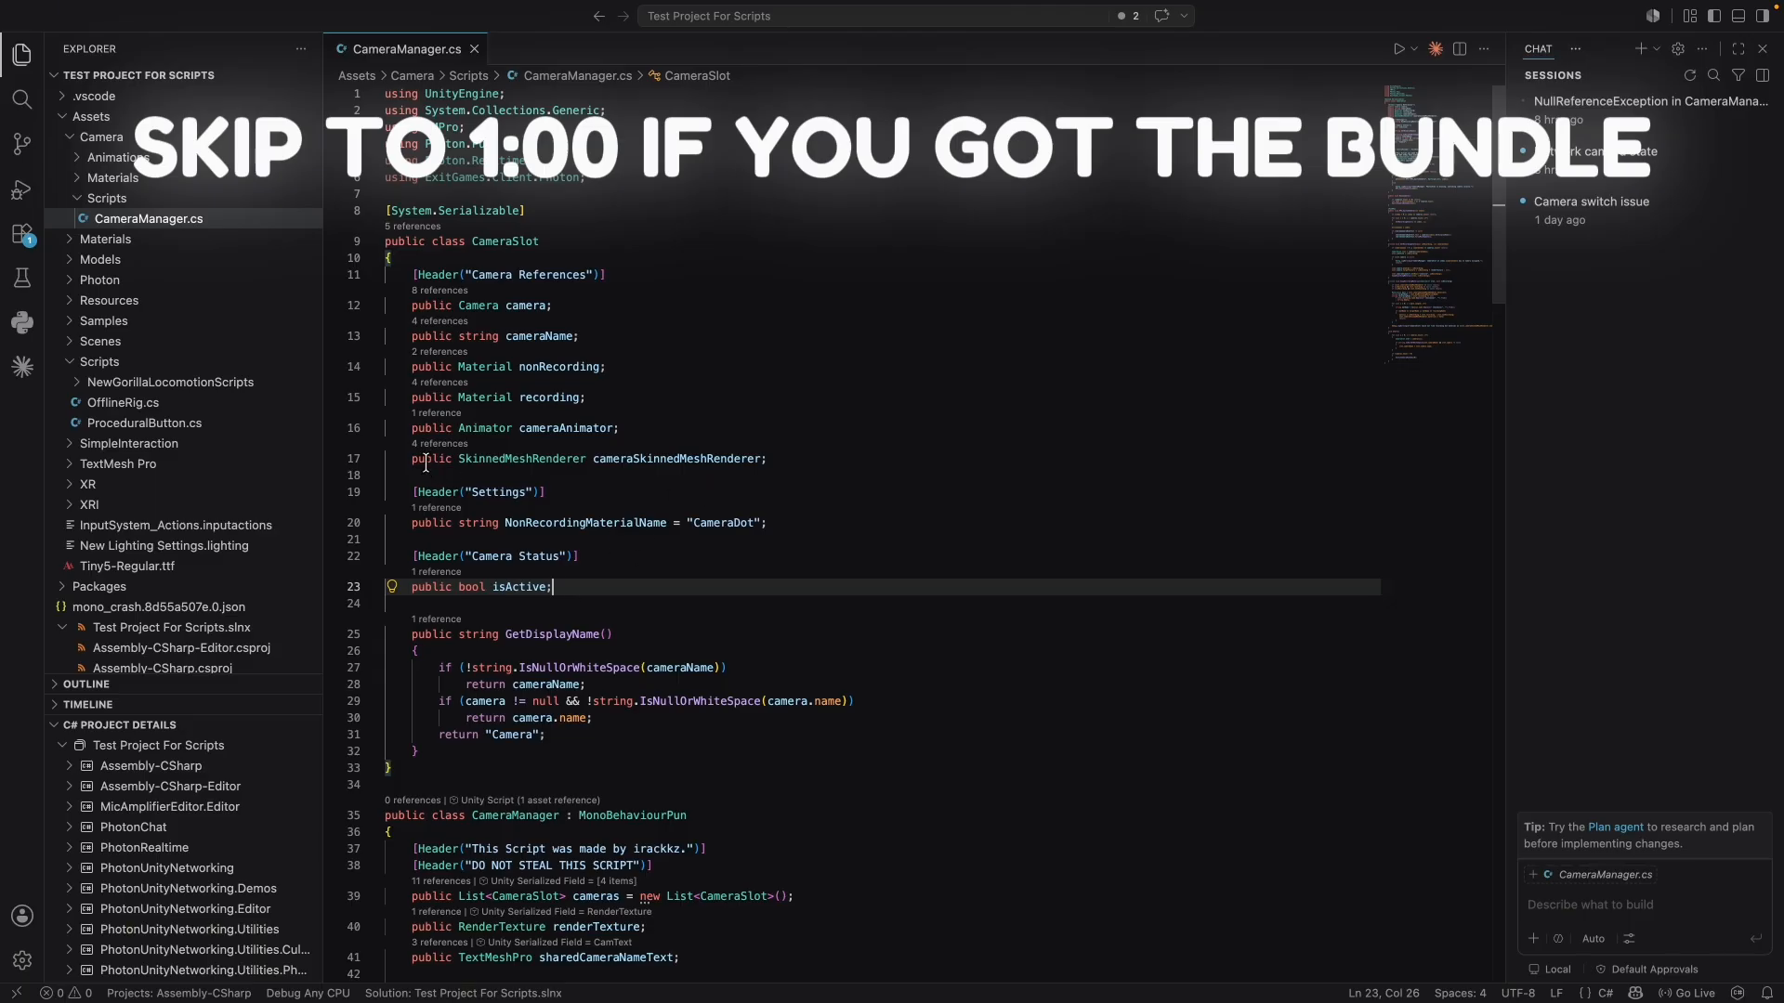
pyautogui.click(422, 459)
pyautogui.moveTo(505, 461); pyautogui.dragTo(460, 458)
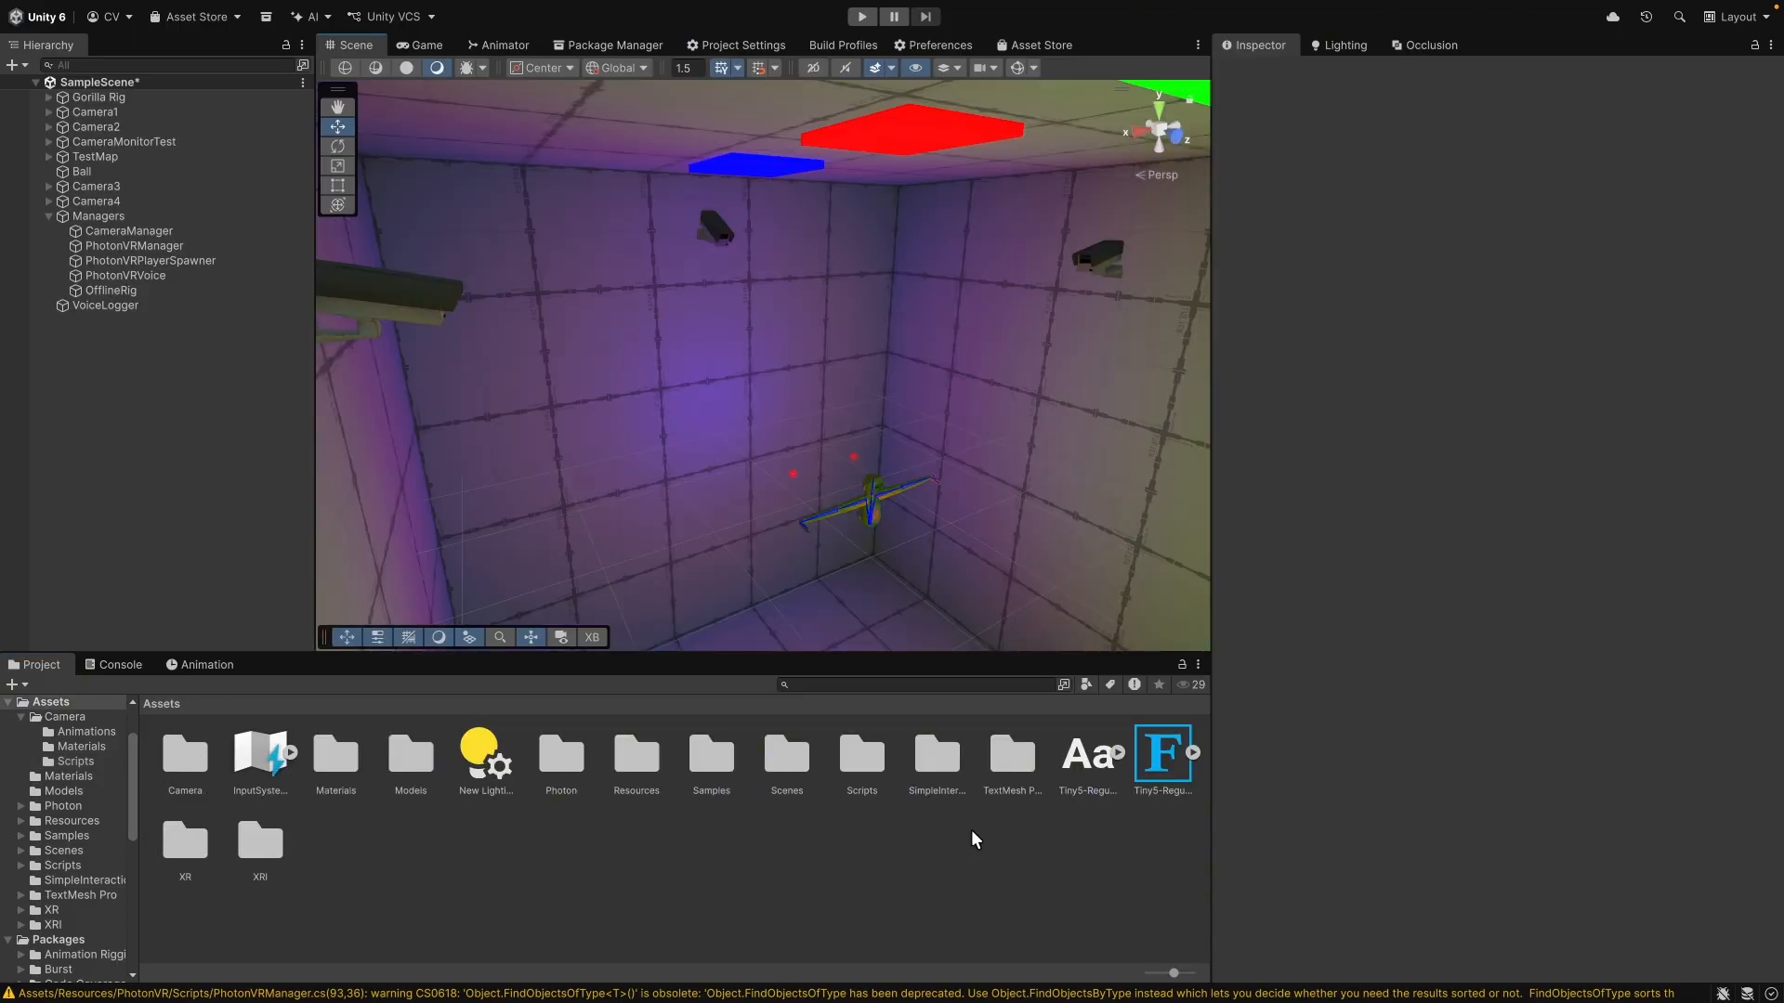
# Step: Open the SimpleInteraction folder and look at its two interaction scripts
pyautogui.doubleClick(932, 760)
pyautogui.click(301, 819)
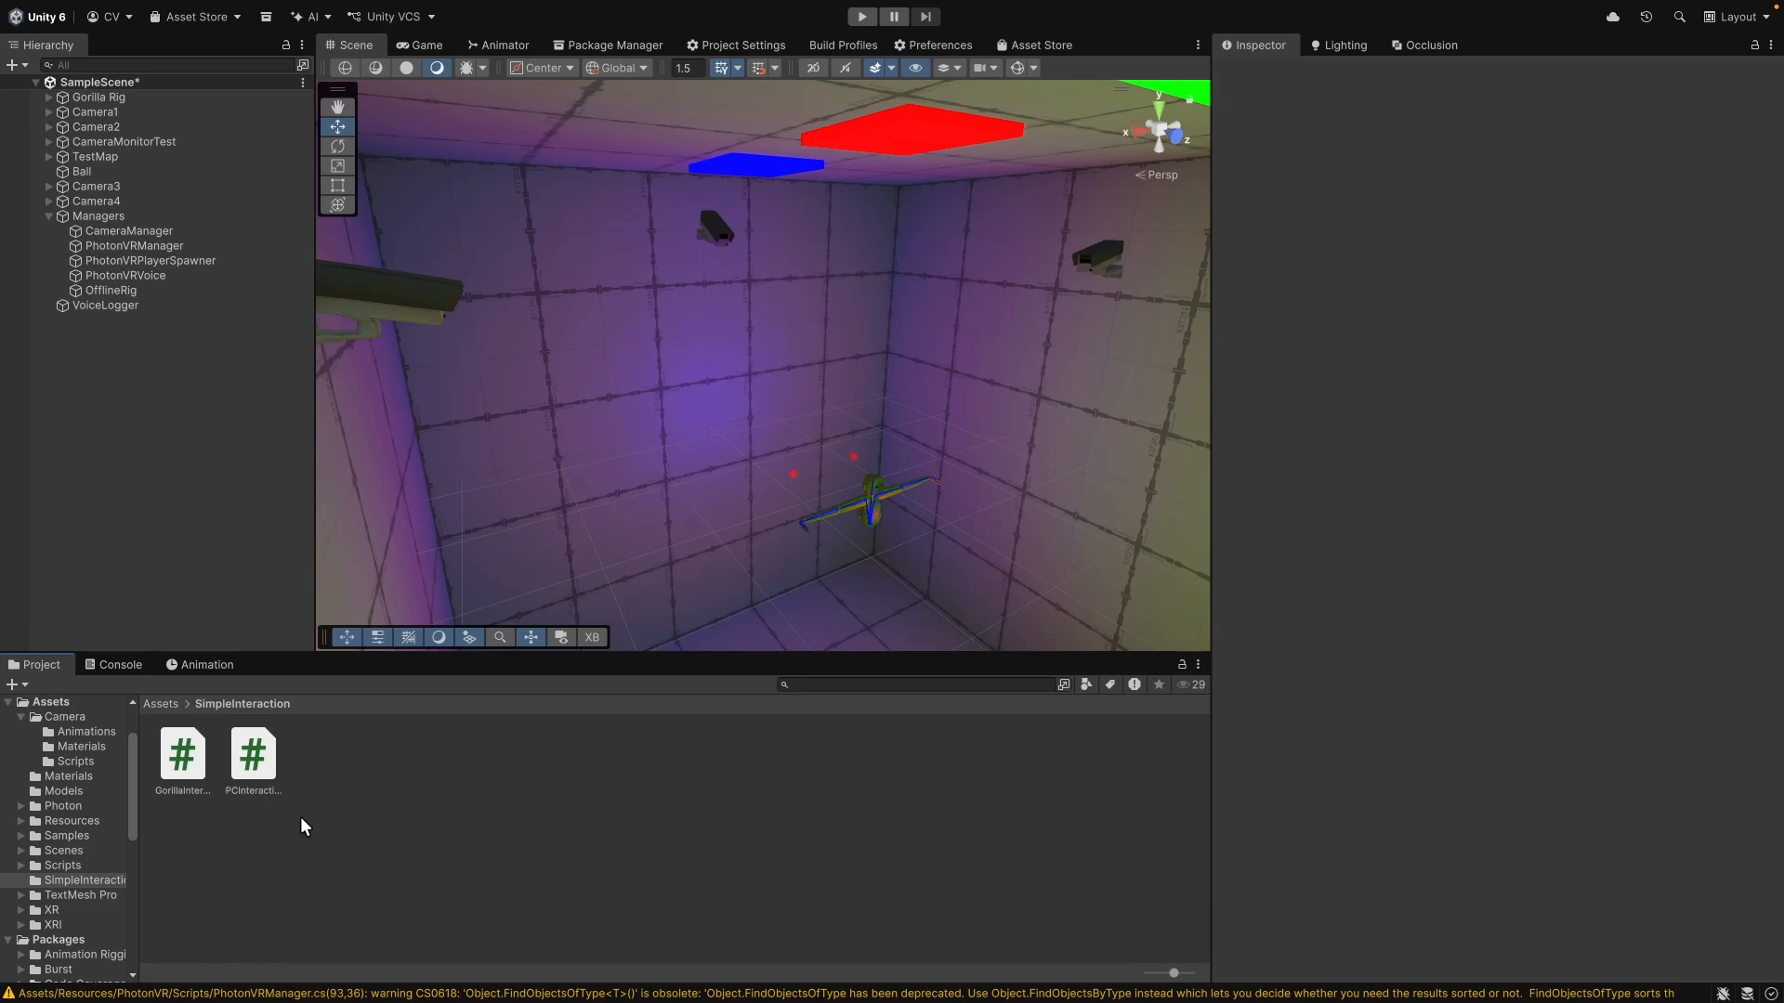
pyautogui.click(257, 792)
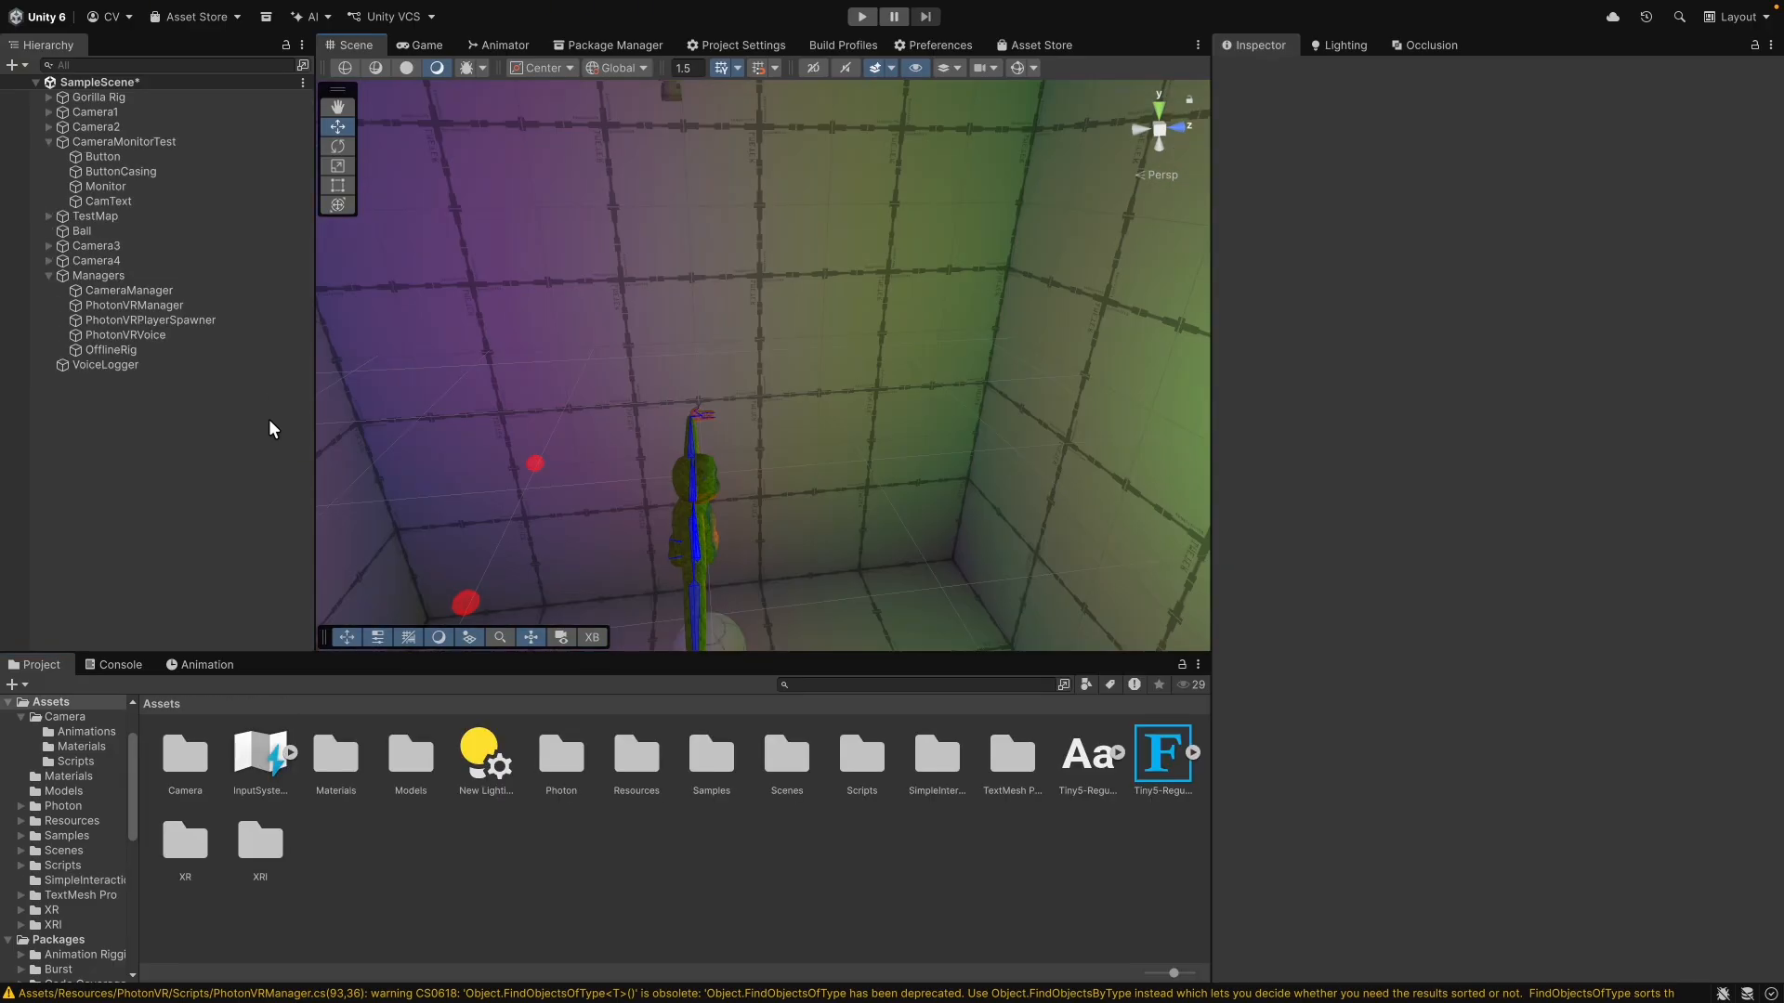
# Step: Create an empty object at the scene's root level and name it CameraManager
pyautogui.rightClick(189, 467)
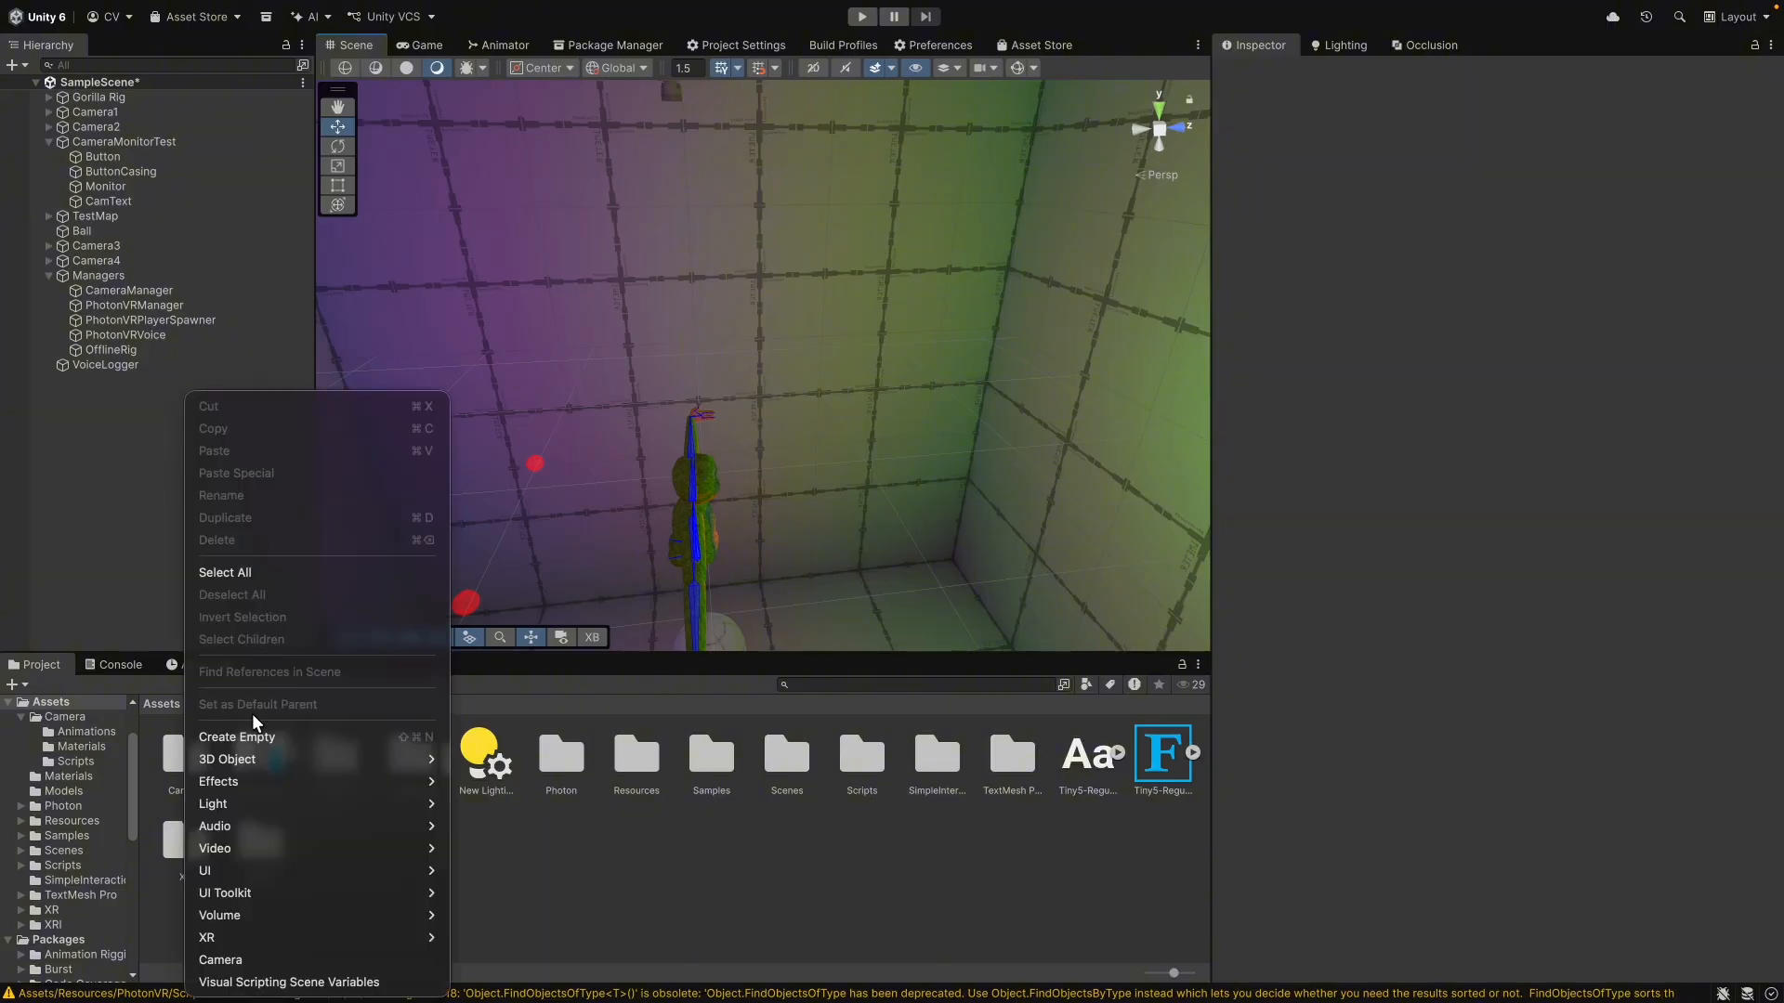
pyautogui.click(238, 733)
pyautogui.write('Camera')
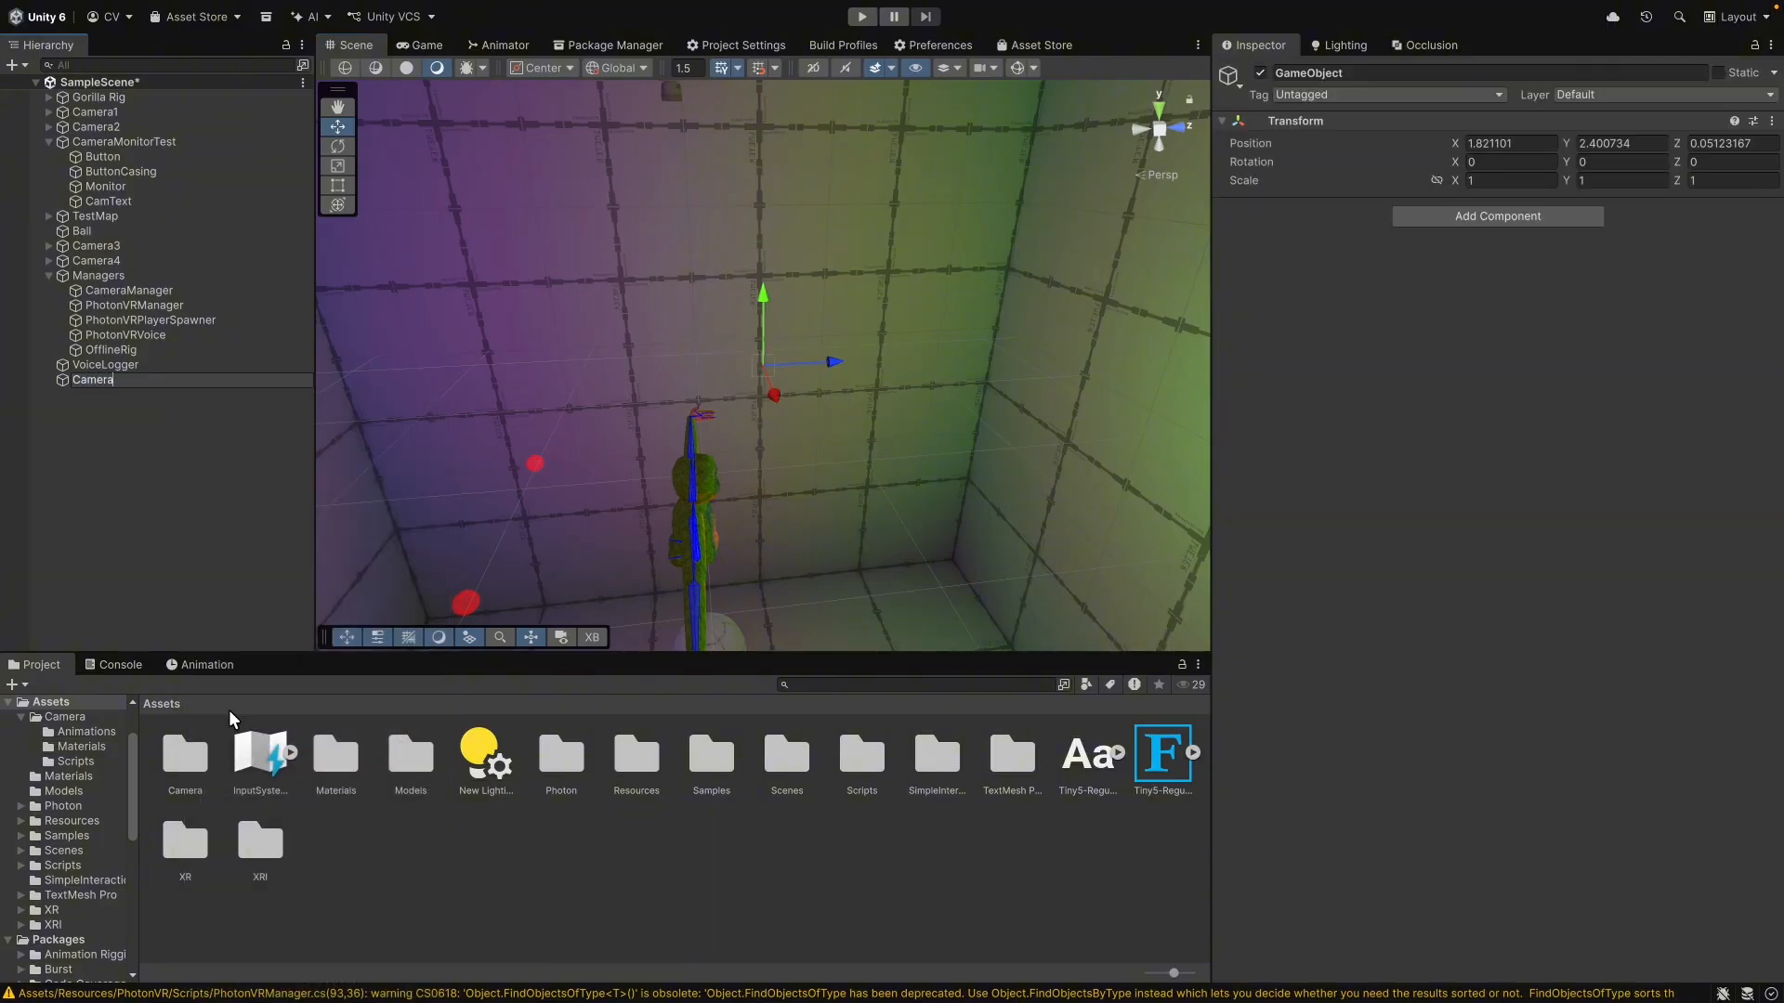
pyautogui.write('Manager')
pyautogui.press('Return')
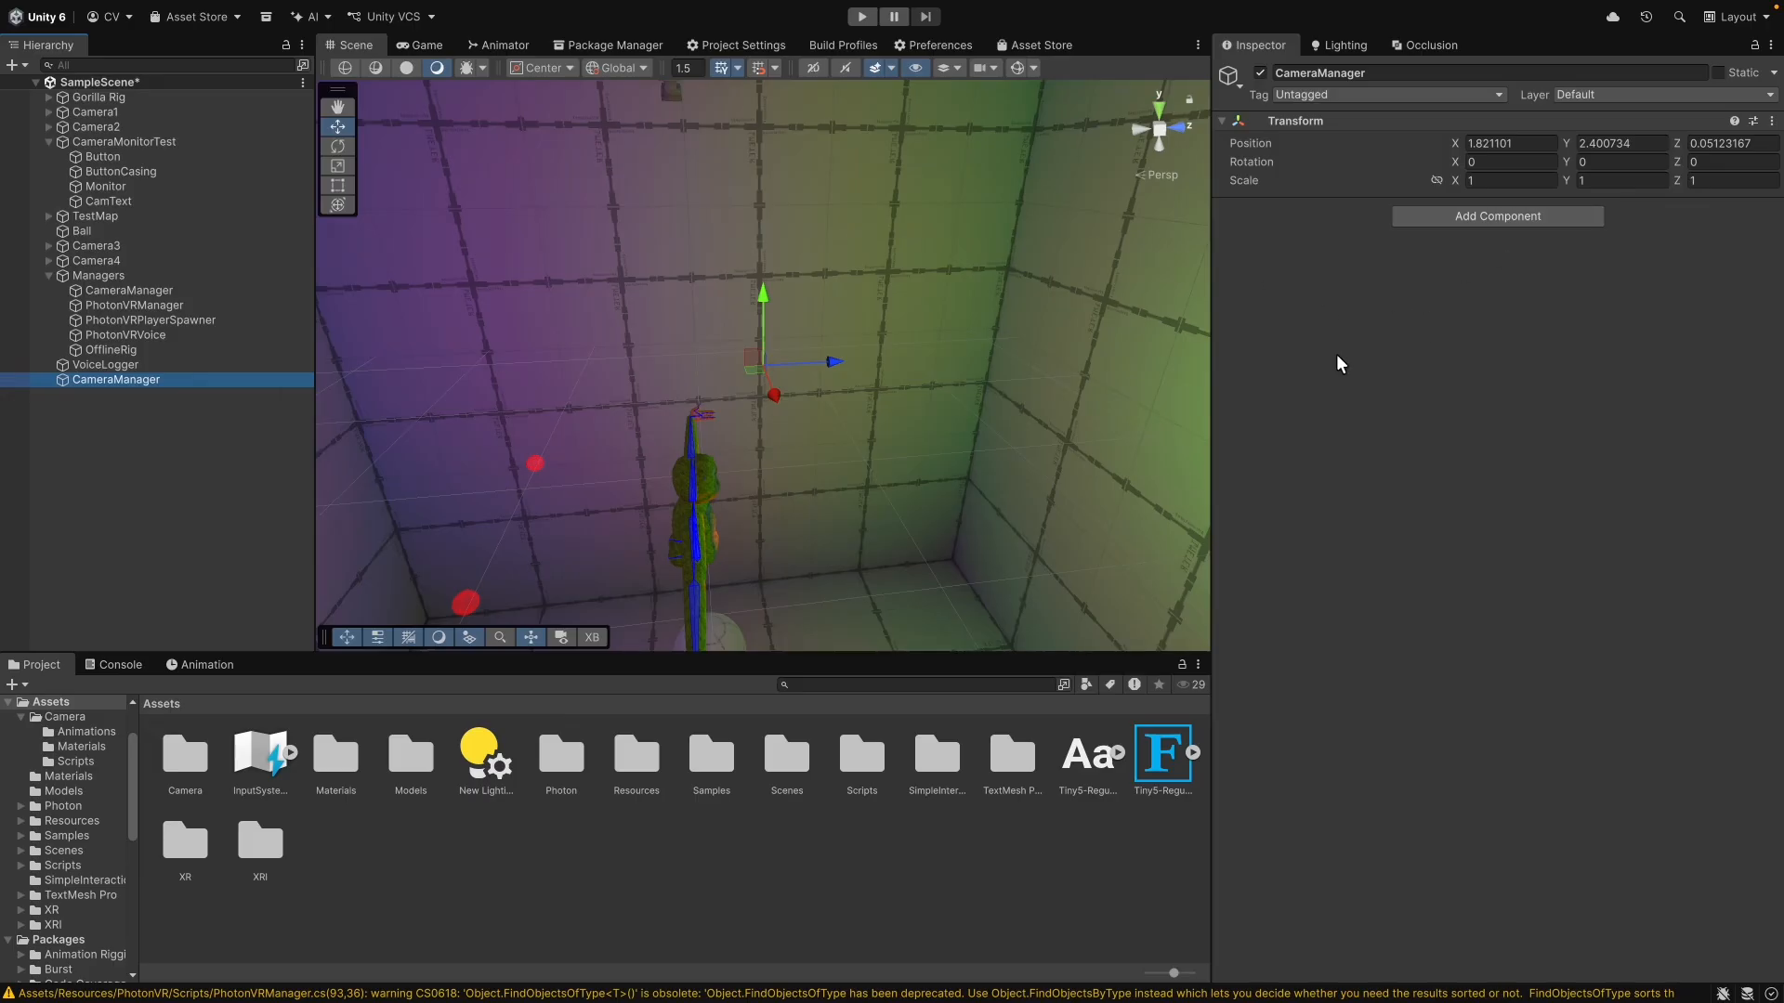
# Step: Add the Camera Manager script component to the new root-level CameraManager object
pyautogui.click(1504, 217)
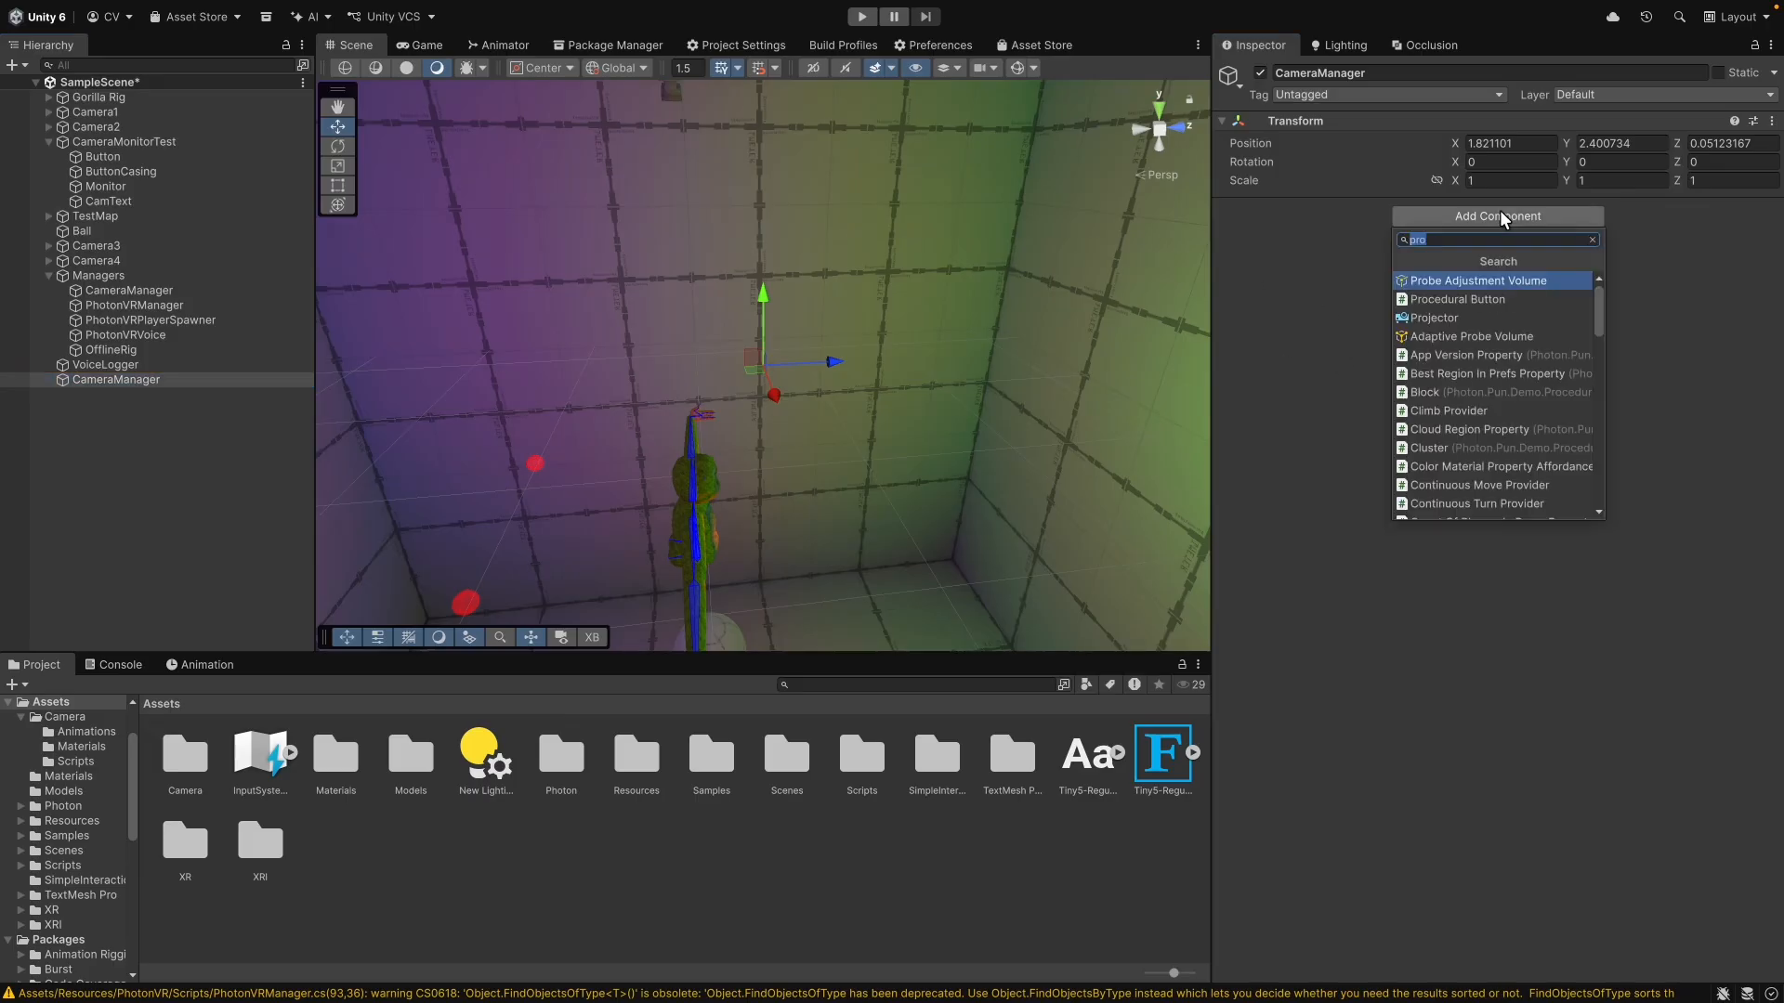
pyautogui.write('camera')
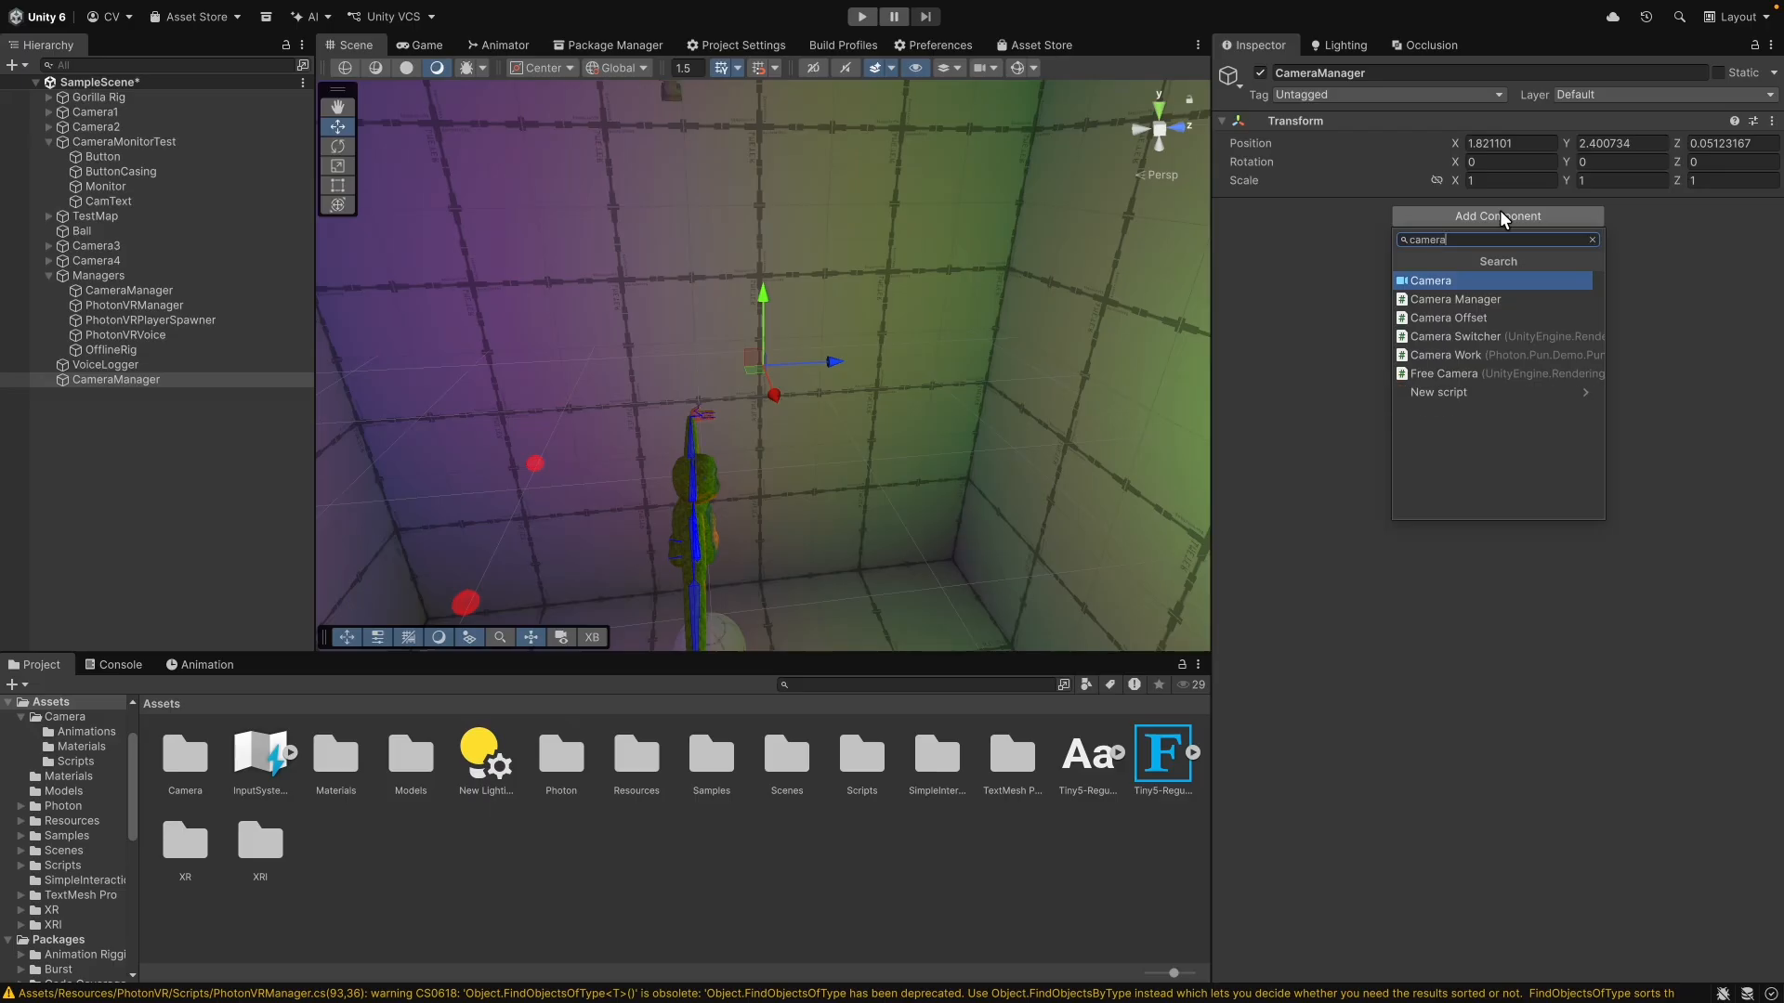
pyautogui.click(1515, 299)
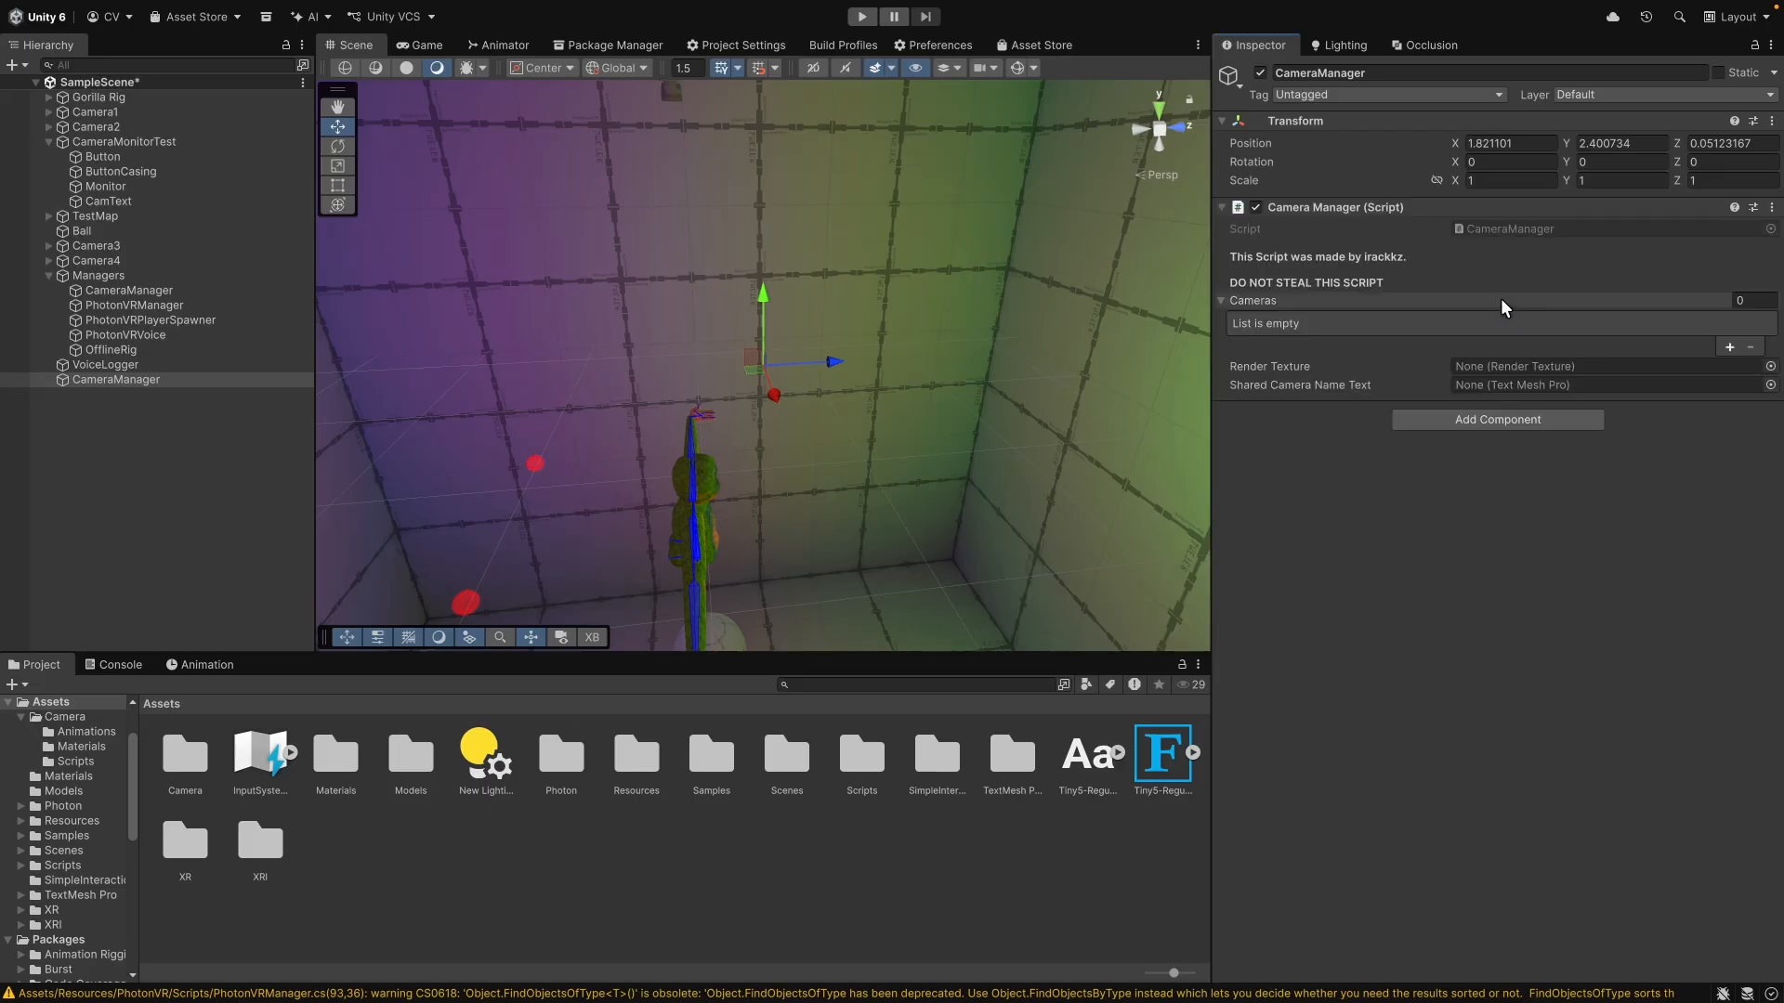
# Step: Remove the new root-level CameraManager object and select the existing CameraManager under Managers
pyautogui.rightClick(290, 381)
pyautogui.click(336, 364)
pyautogui.click(129, 290)
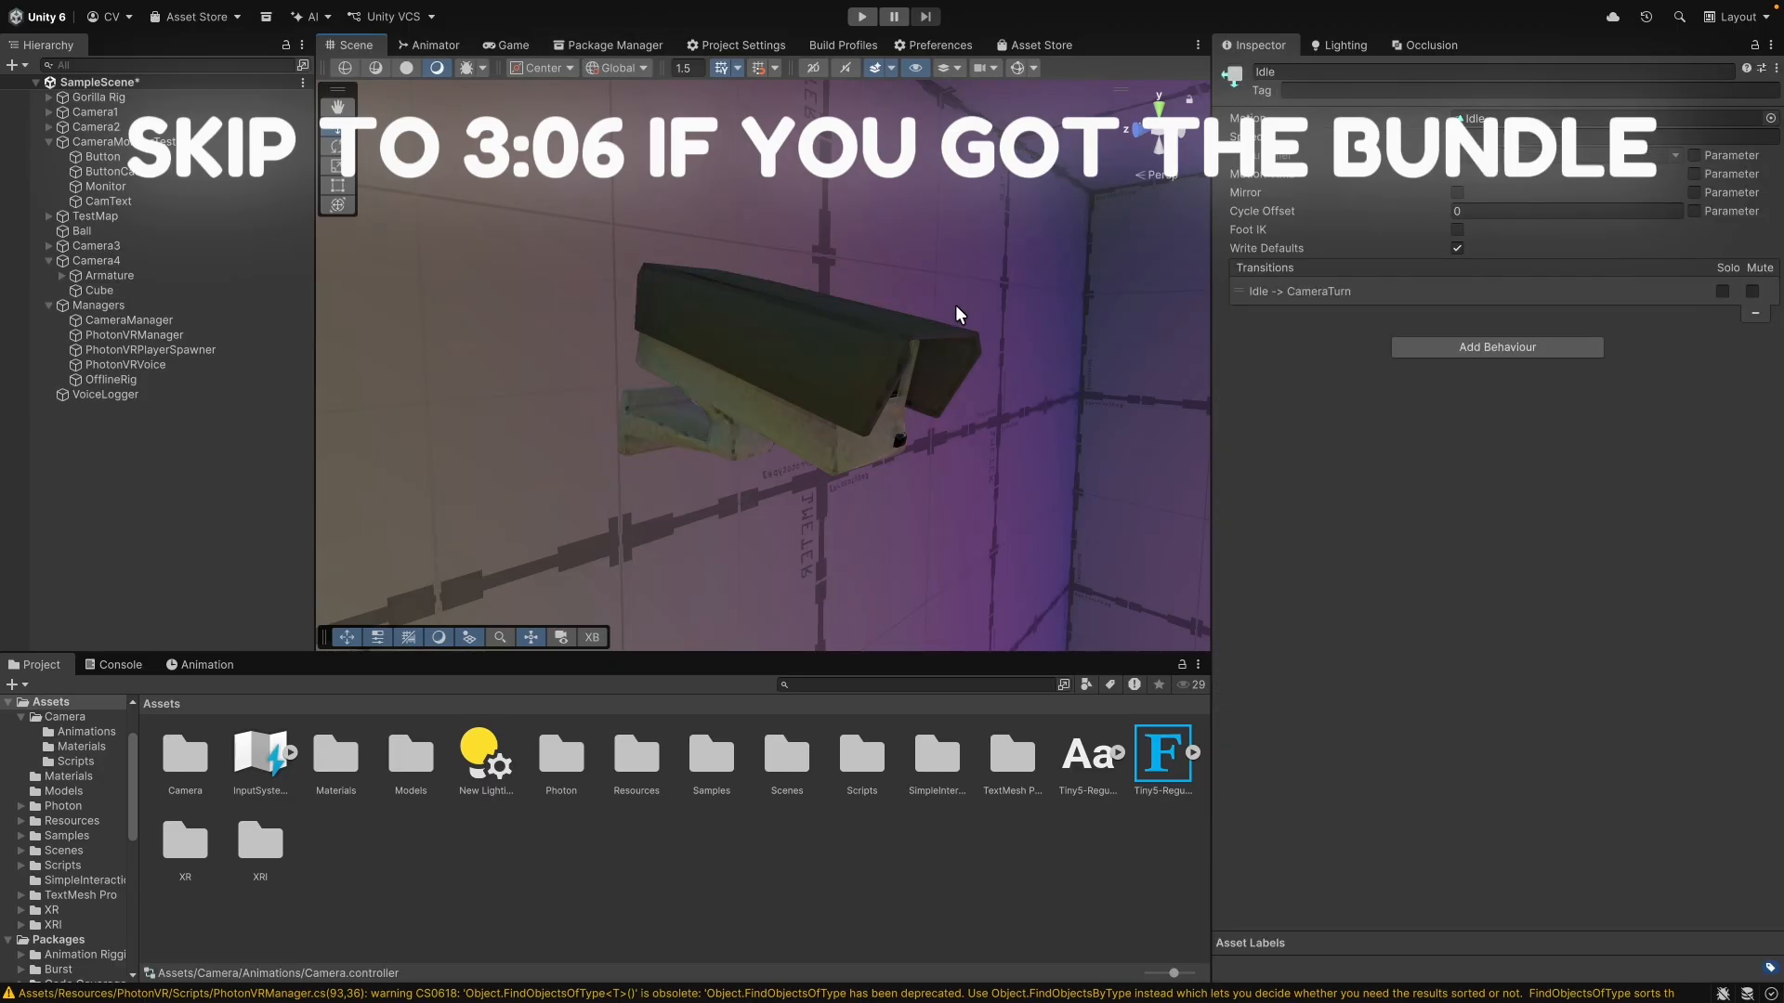
# Step: Open the Camera folder's Animations subfolder and select the Camera animator controller for editing
pyautogui.moveTo(968, 295); pyautogui.dragTo(1586, 330, button='right')
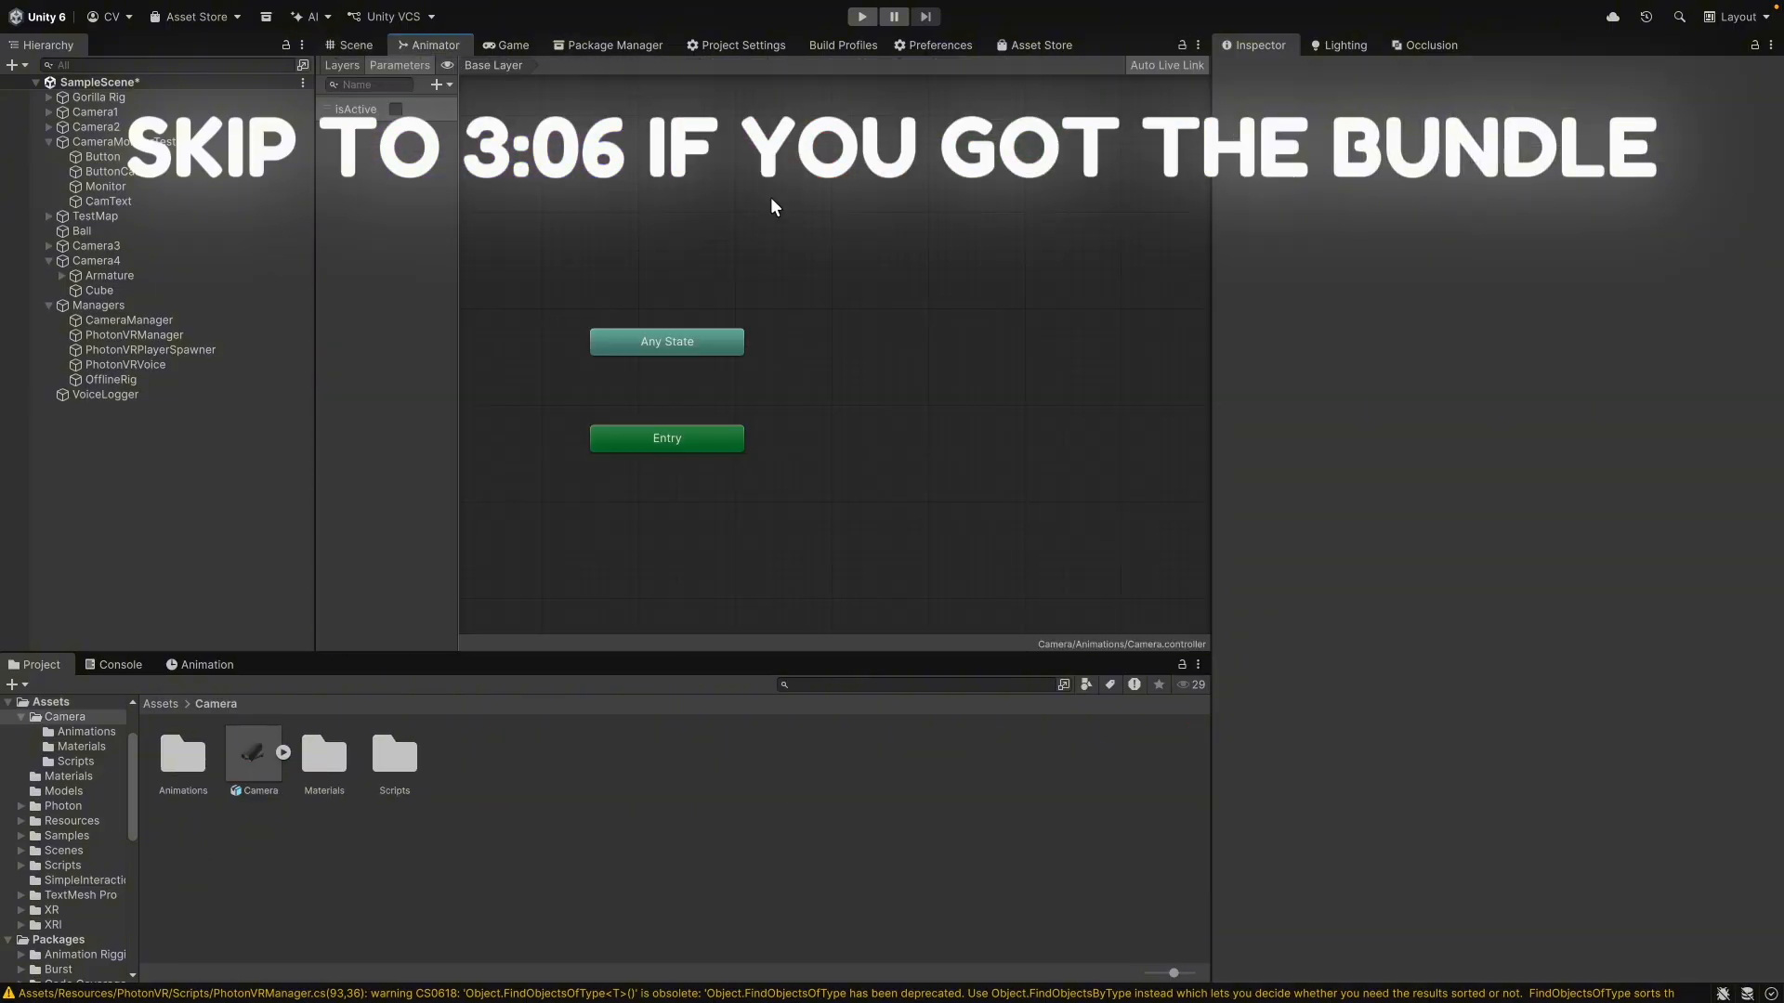
pyautogui.click(184, 757)
pyautogui.doubleClick(185, 758)
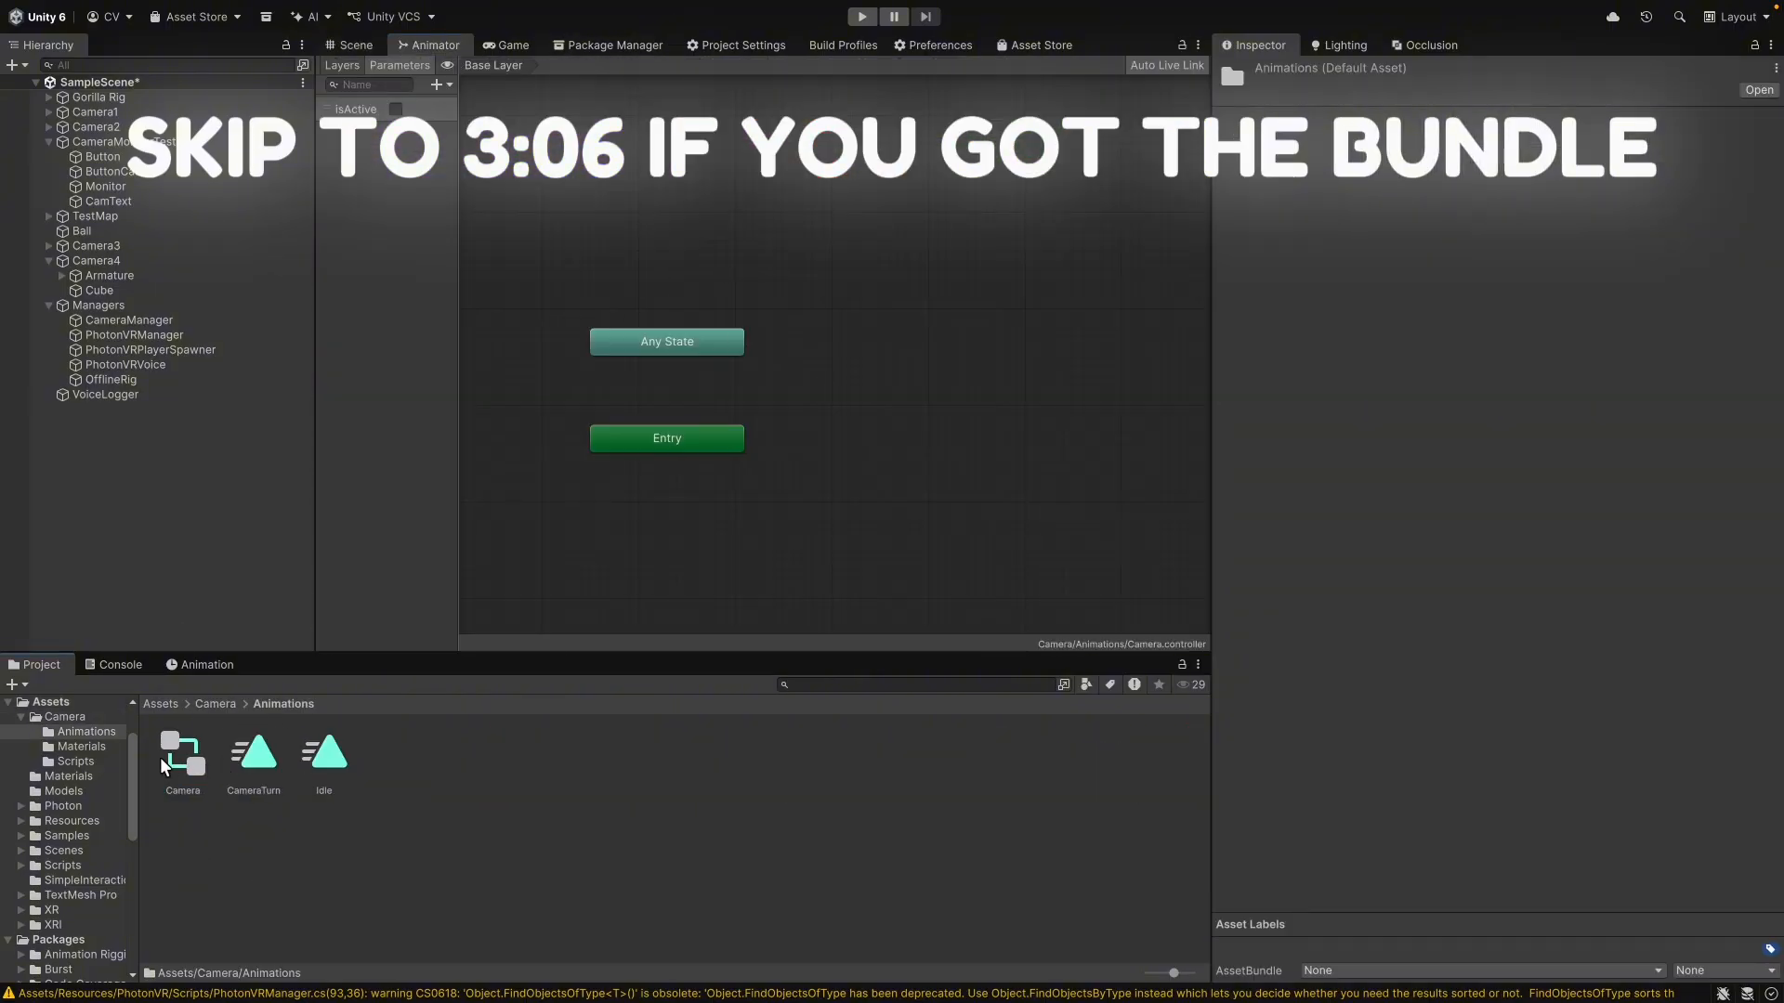
pyautogui.click(182, 755)
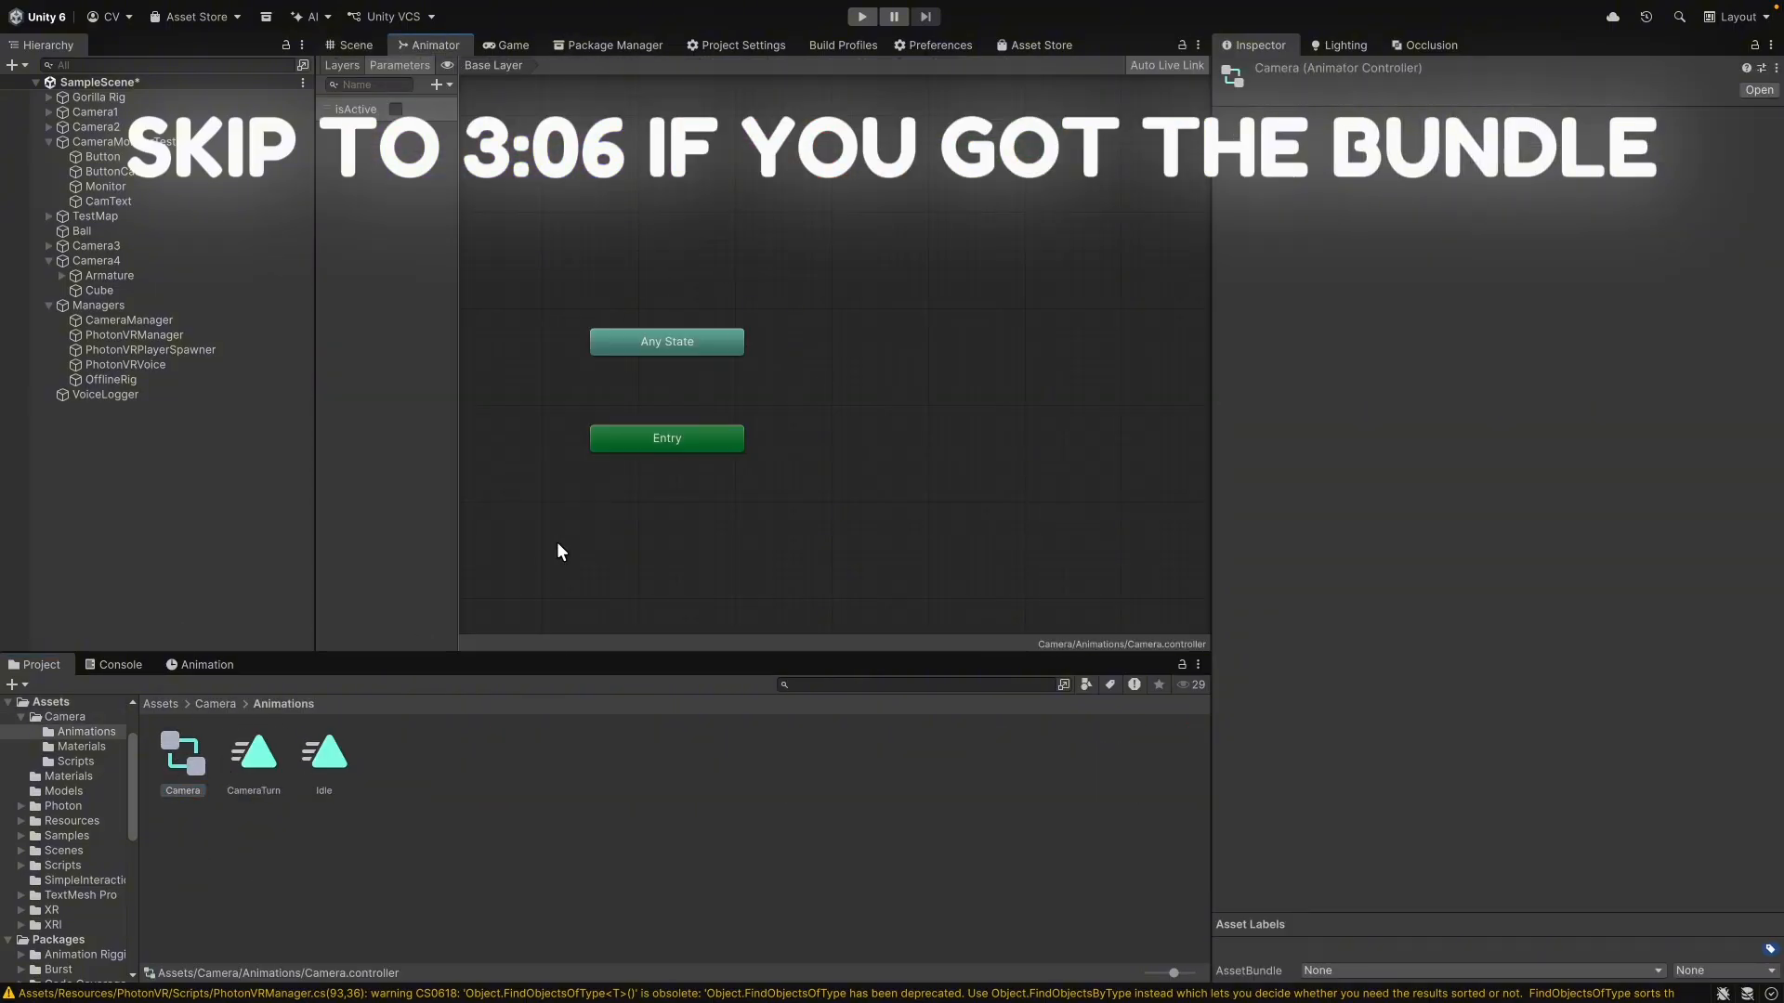
pyautogui.click(183, 762)
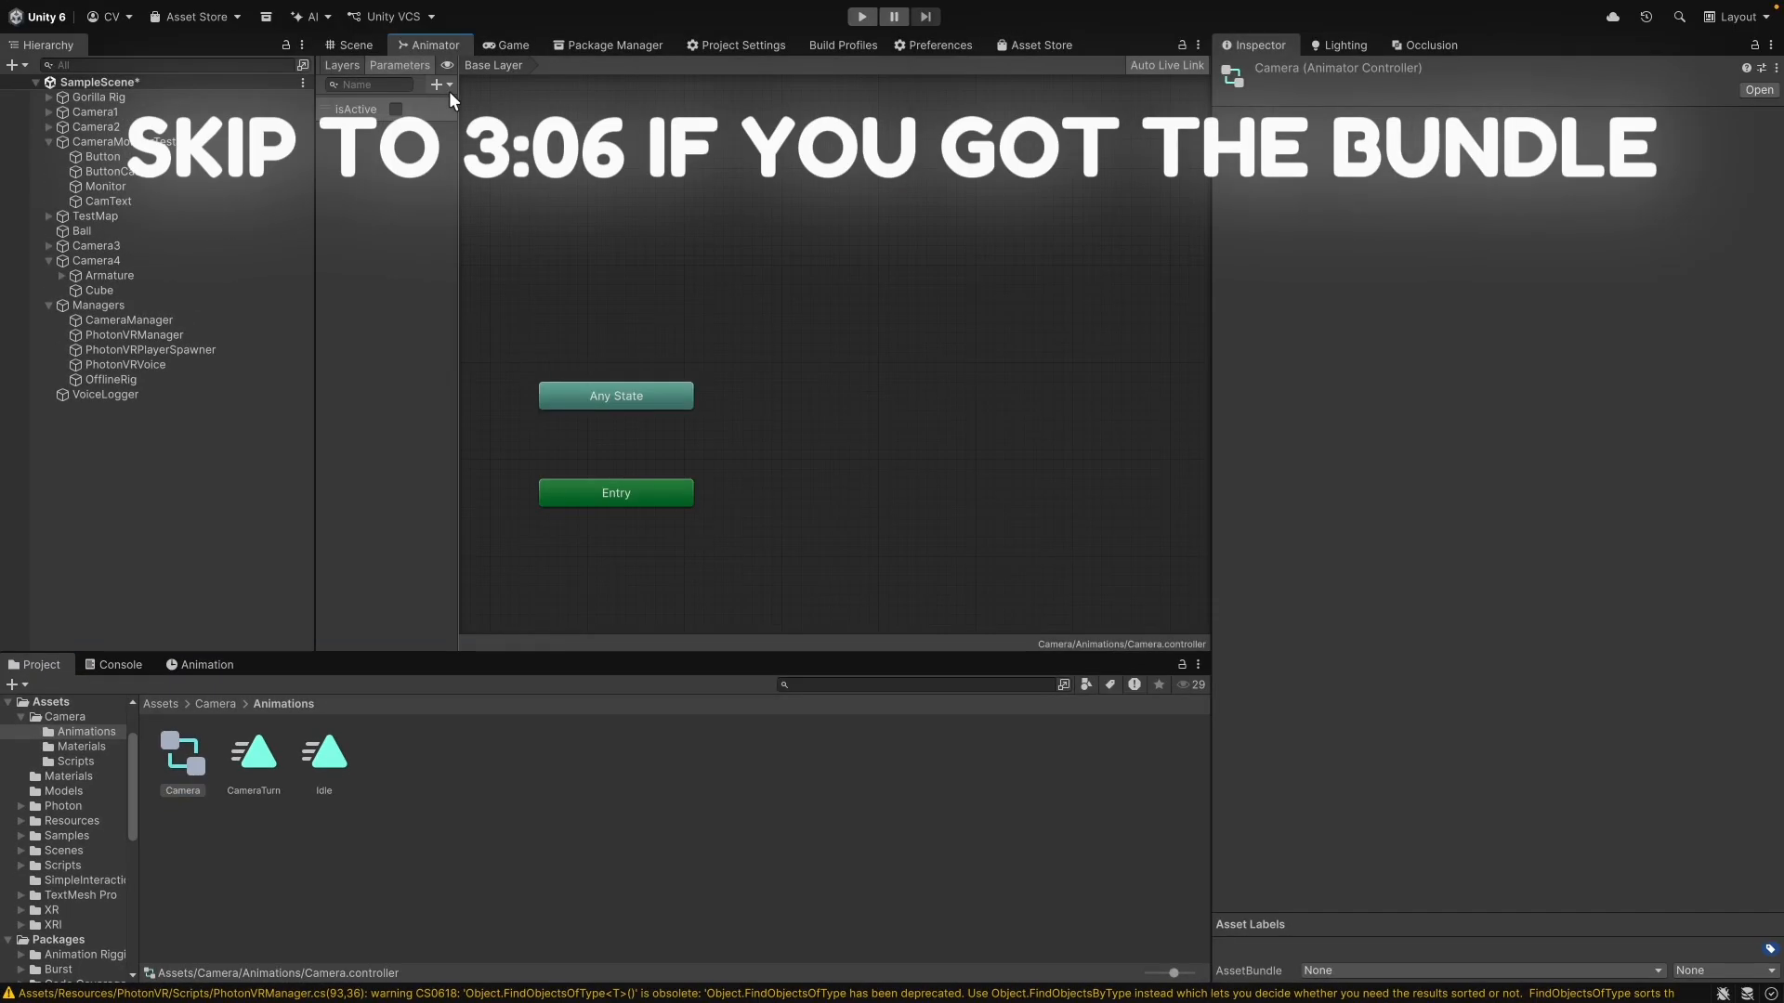
pyautogui.click(449, 87)
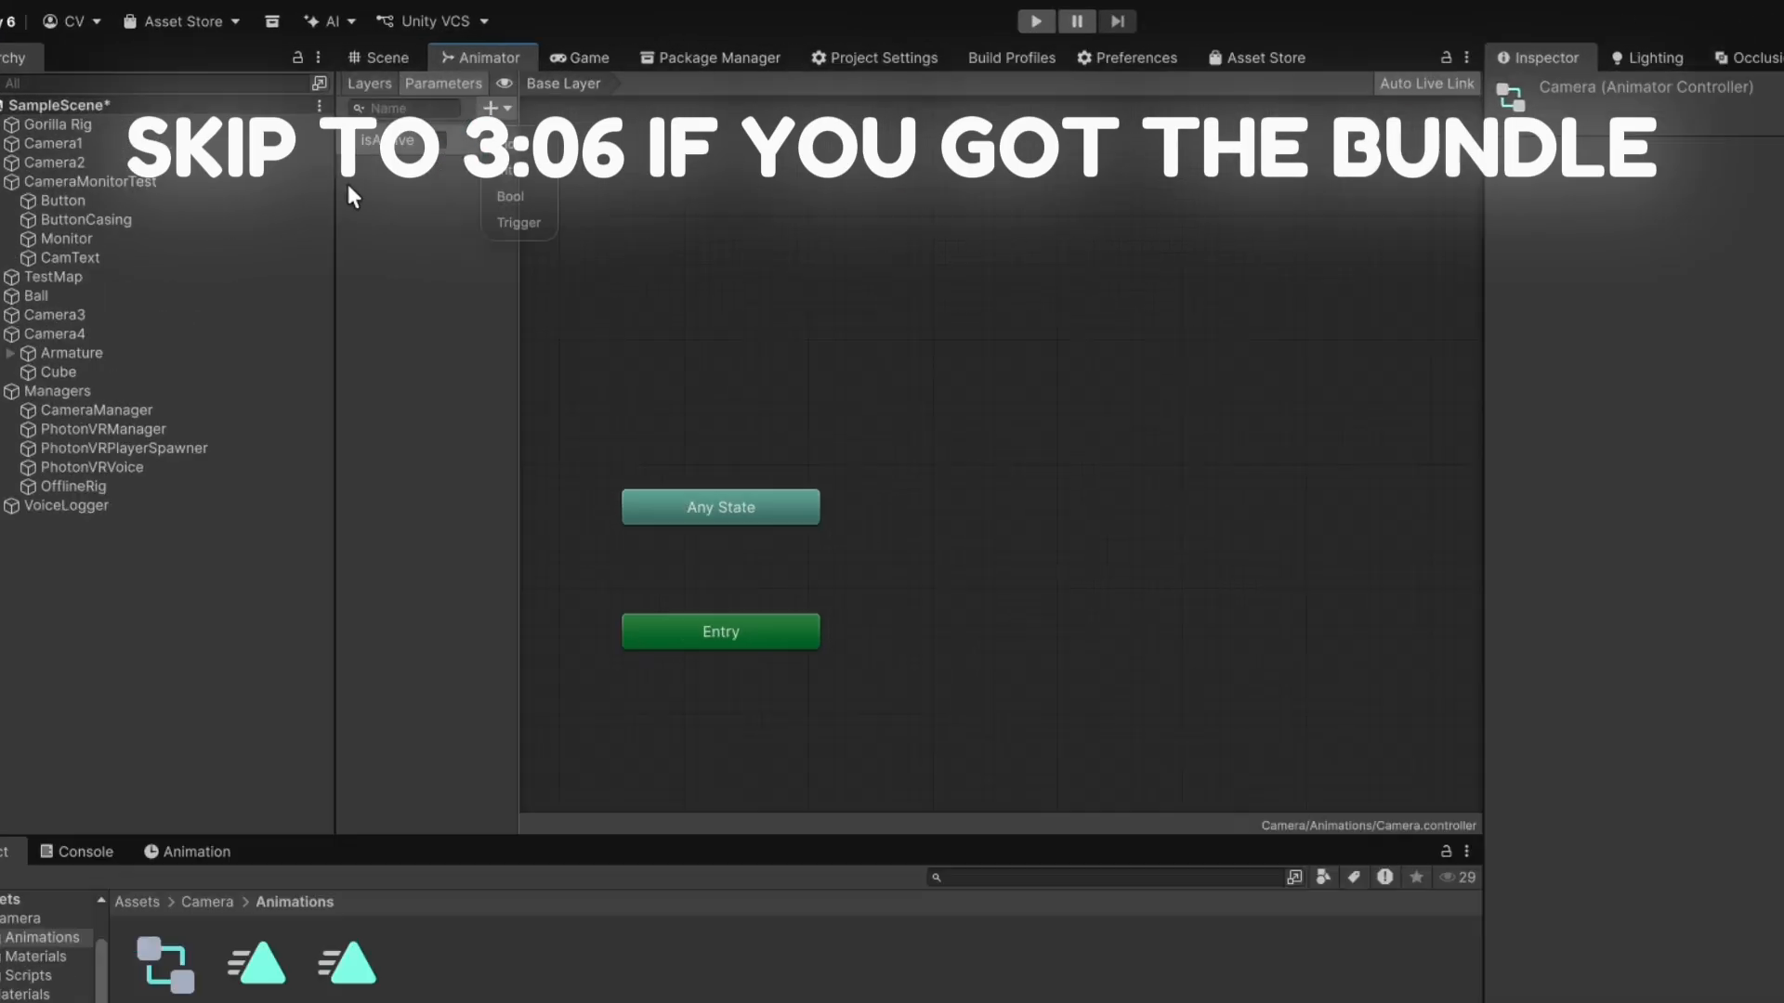
pyautogui.click(325, 145)
pyautogui.click(383, 782)
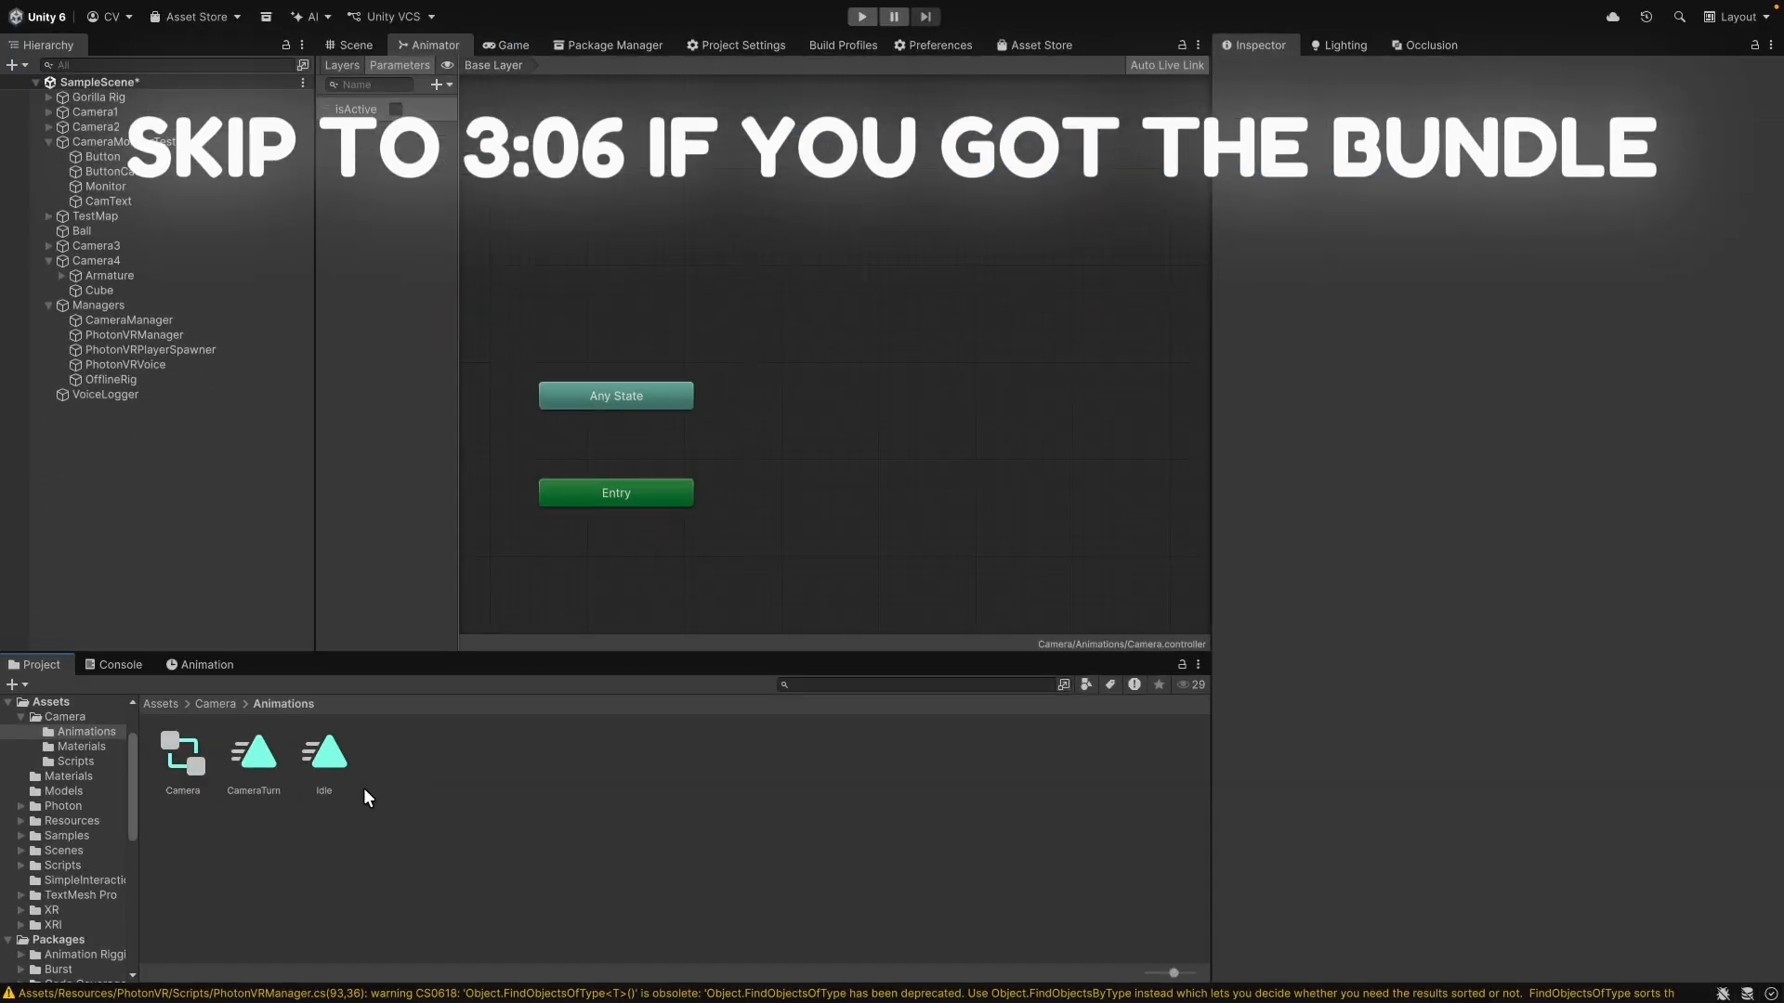
# Step: Add the Idle and CameraTurn clips as states in the Camera animator graph, with Idle beneath CameraTurn
pyautogui.click(320, 757)
pyautogui.keyDown('ctrl'); pyautogui.click(248, 755); pyautogui.keyUp('ctrl')
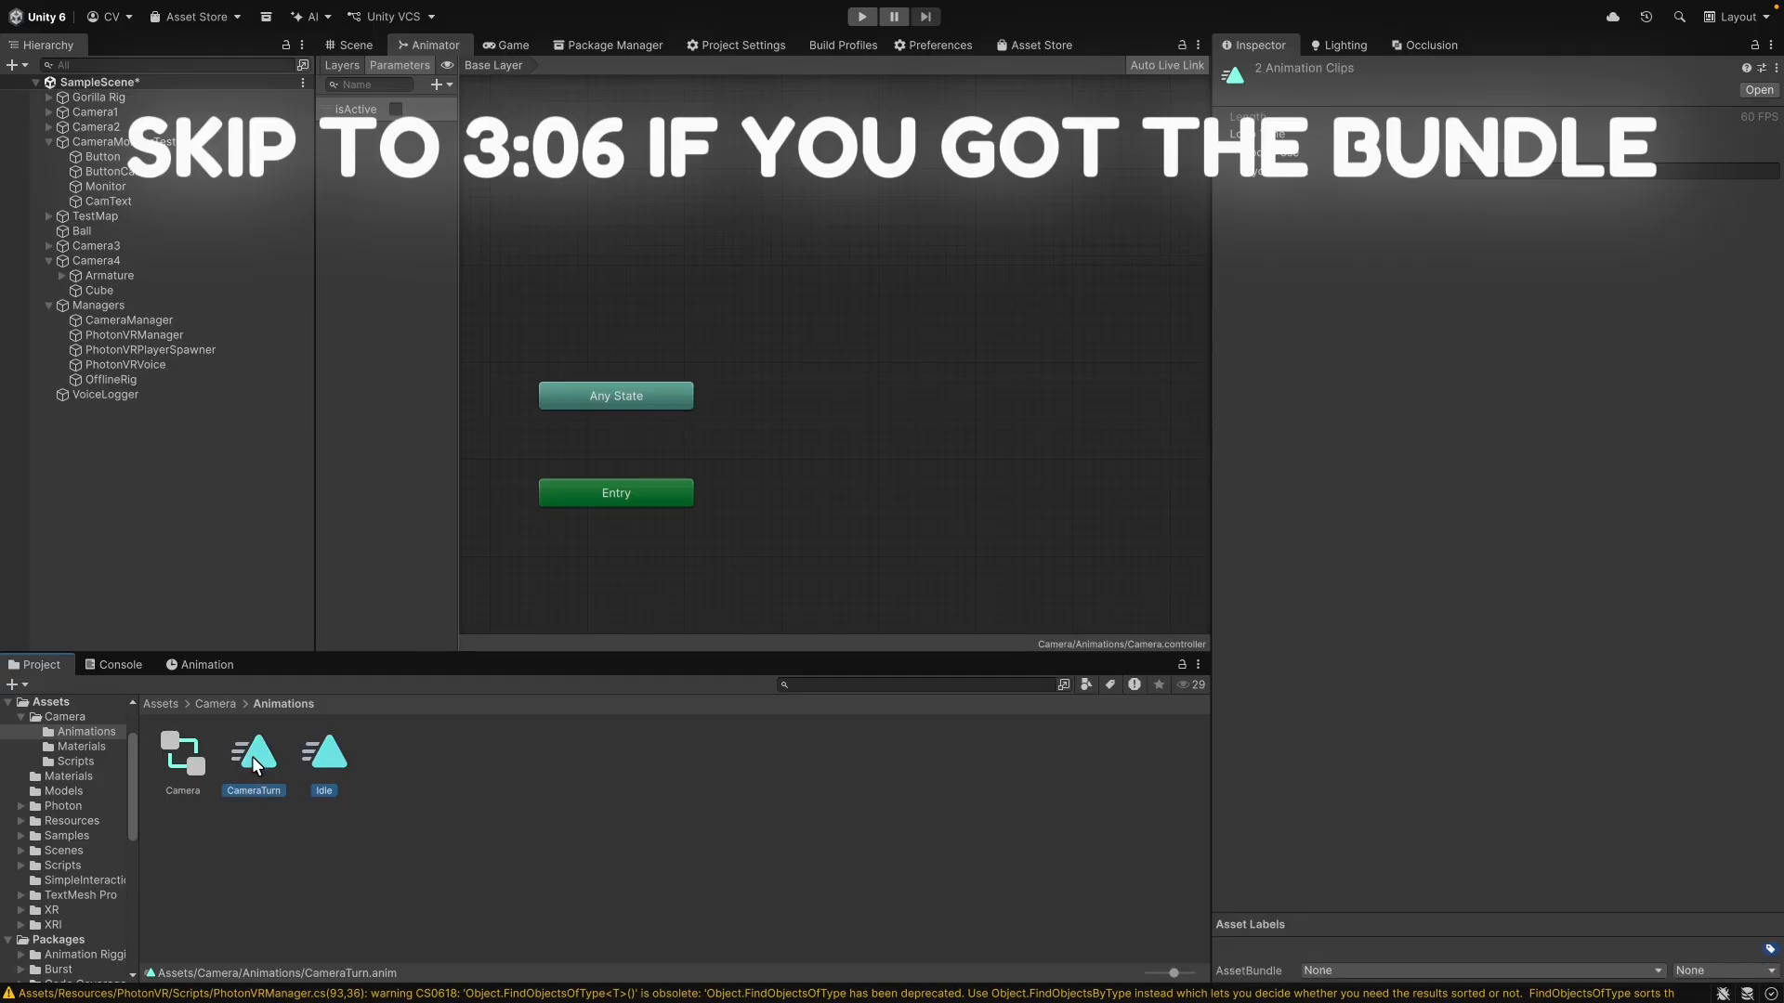
pyautogui.moveTo(253, 756); pyautogui.dragTo(817, 466)
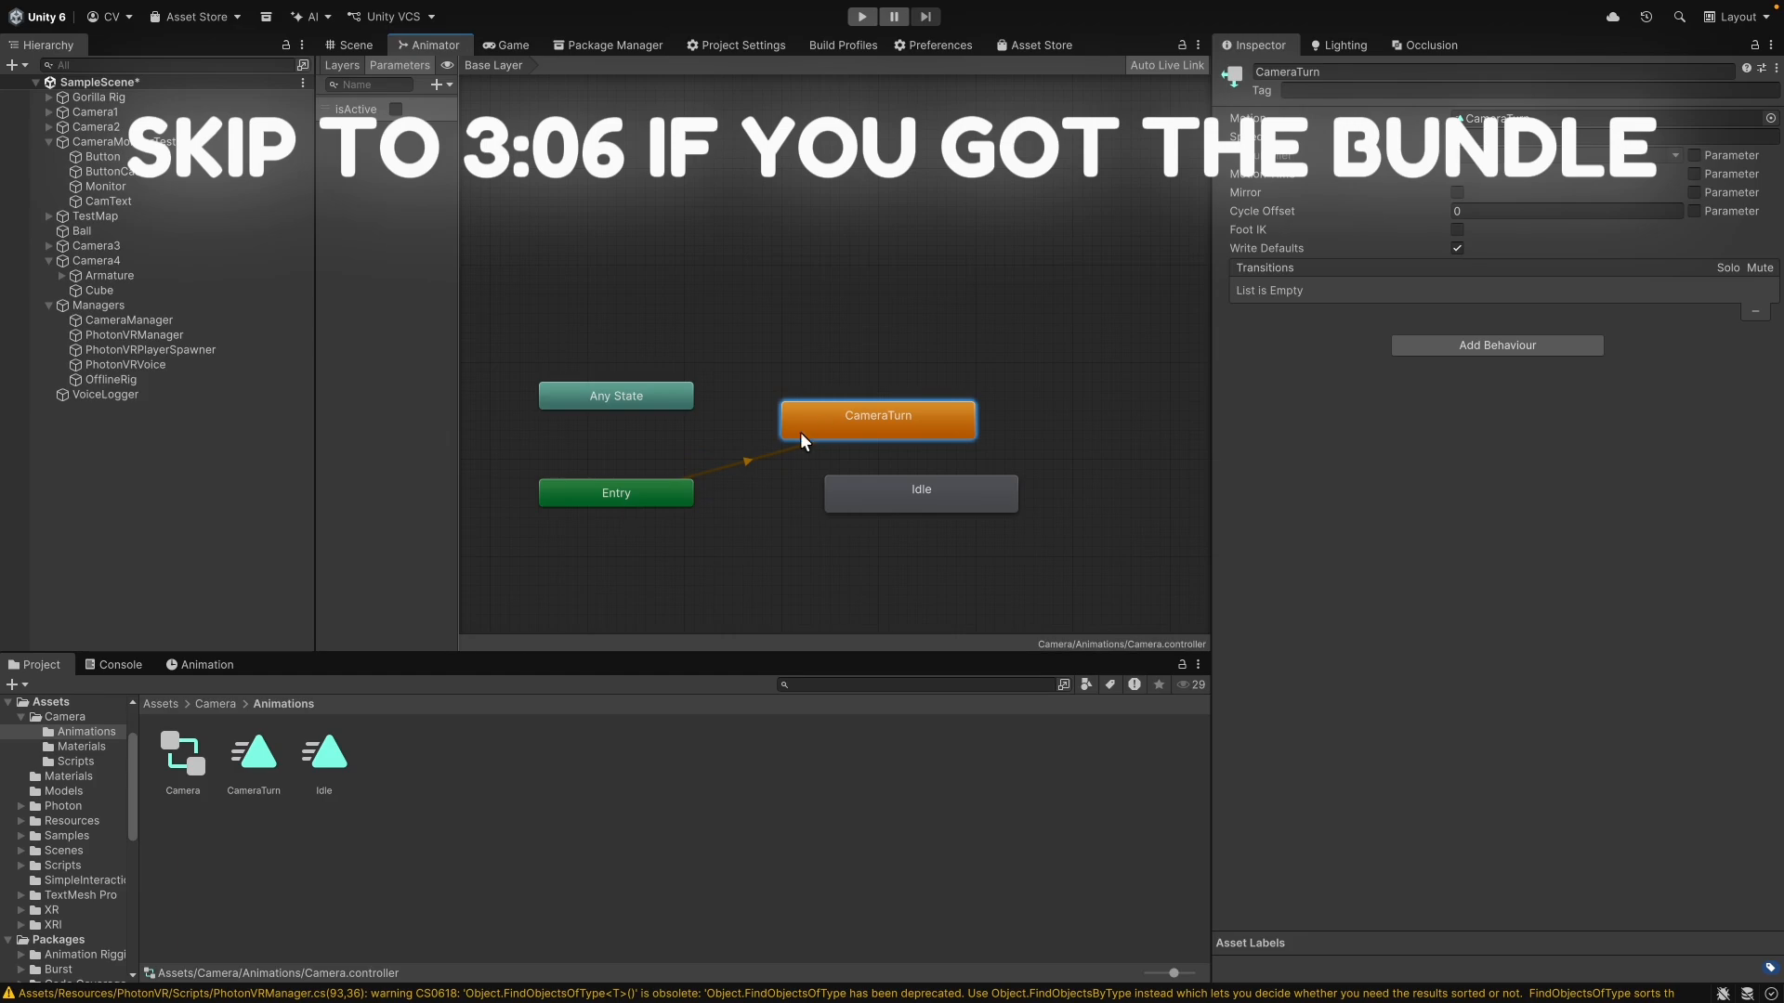
pyautogui.moveTo(942, 492); pyautogui.dragTo(880, 487)
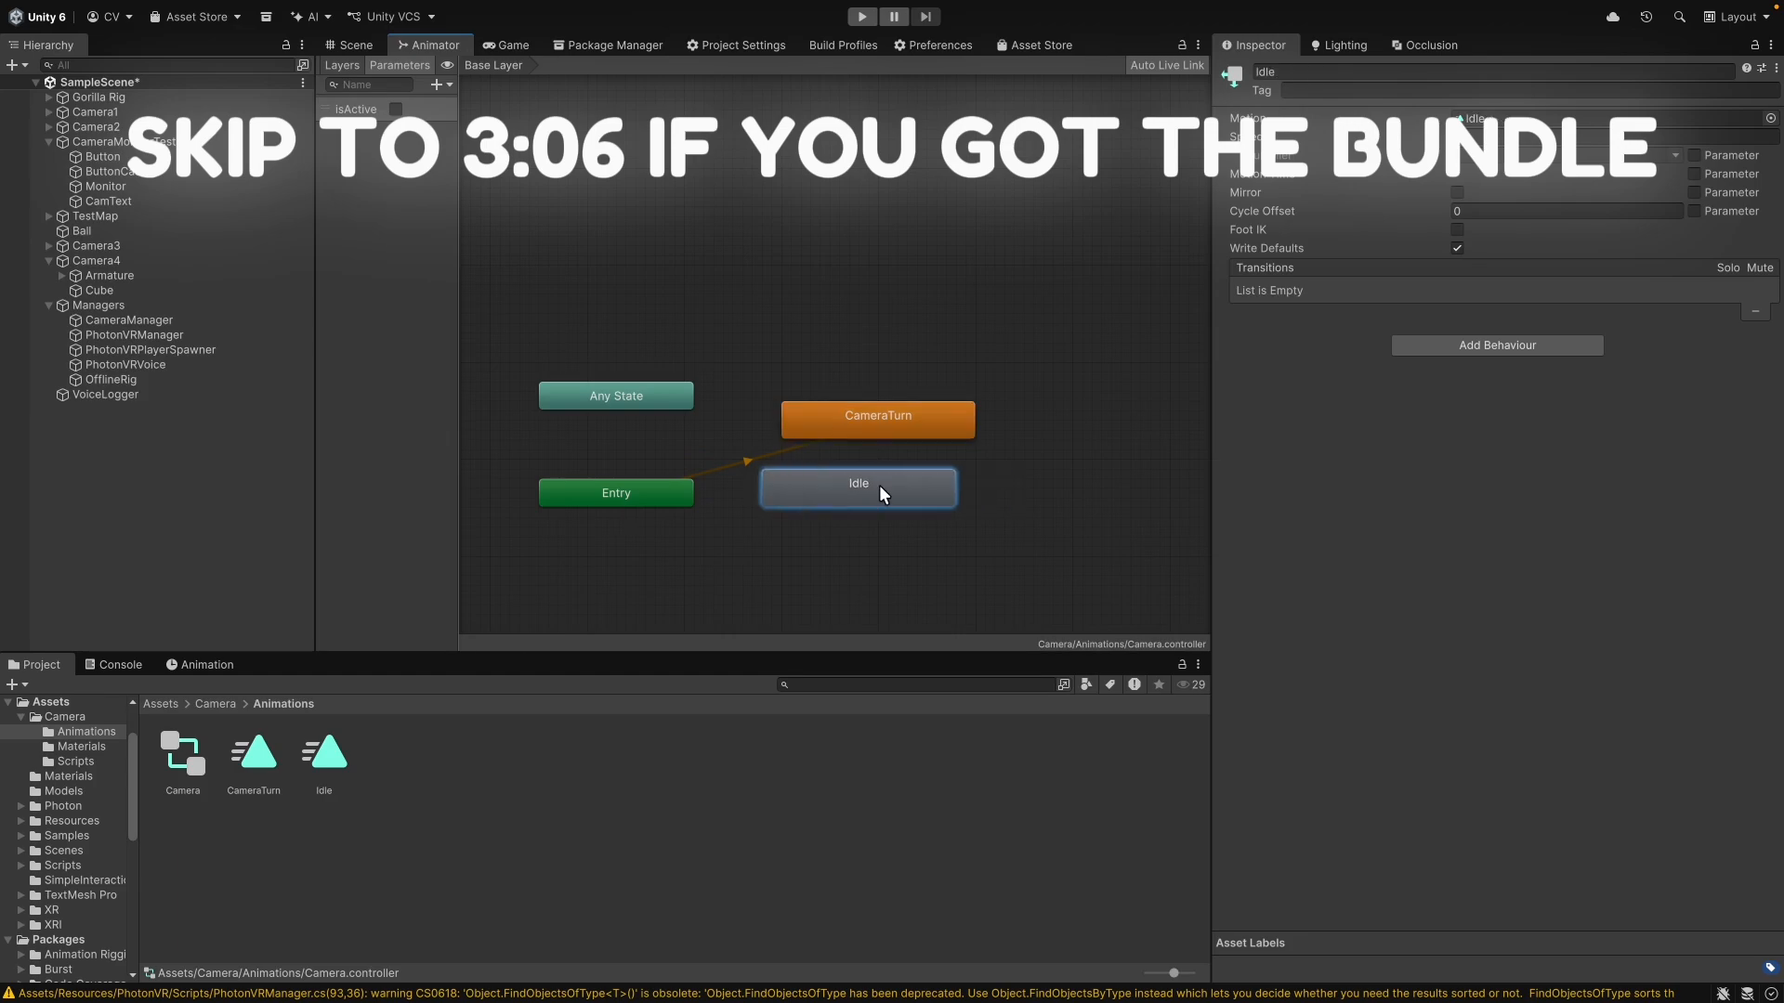
# Step: Make Idle the layer default state and arrange the CameraTurn state below it
pyautogui.rightClick(831, 487)
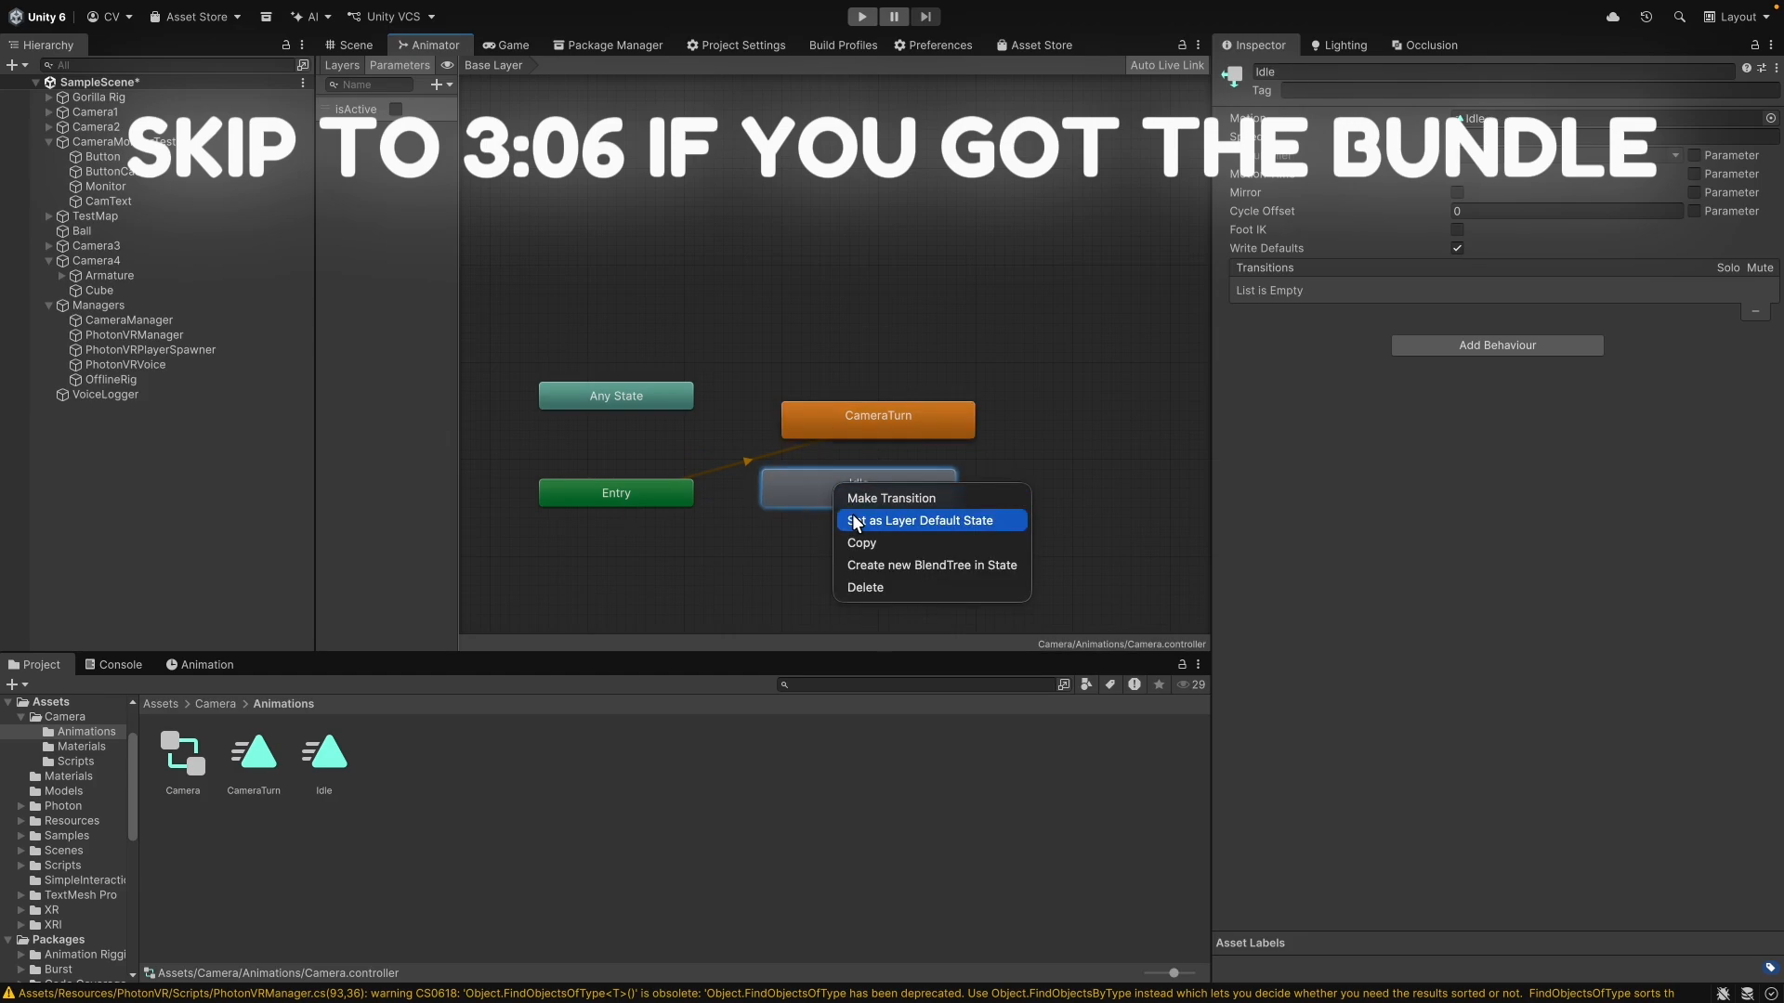
pyautogui.click(855, 521)
pyautogui.moveTo(862, 413); pyautogui.dragTo(911, 529)
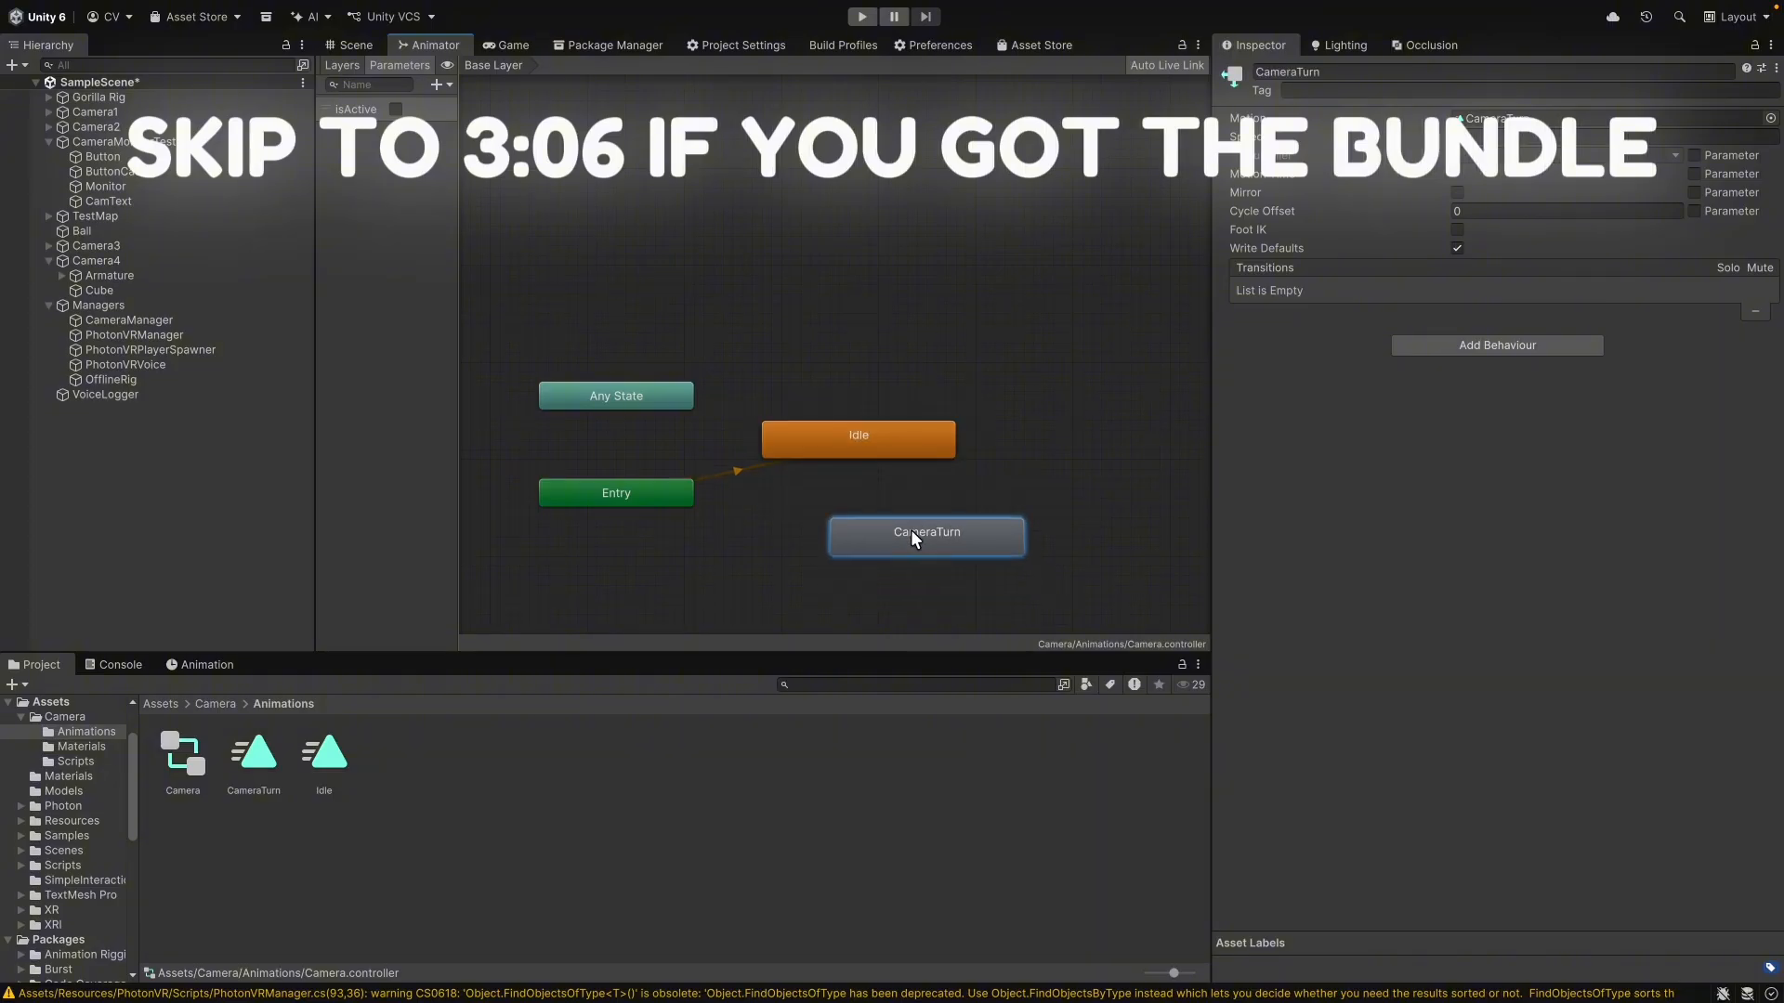
# Step: Create a transition from Idle to CameraTurn with the condition isActive set to true
pyautogui.rightClick(878, 438)
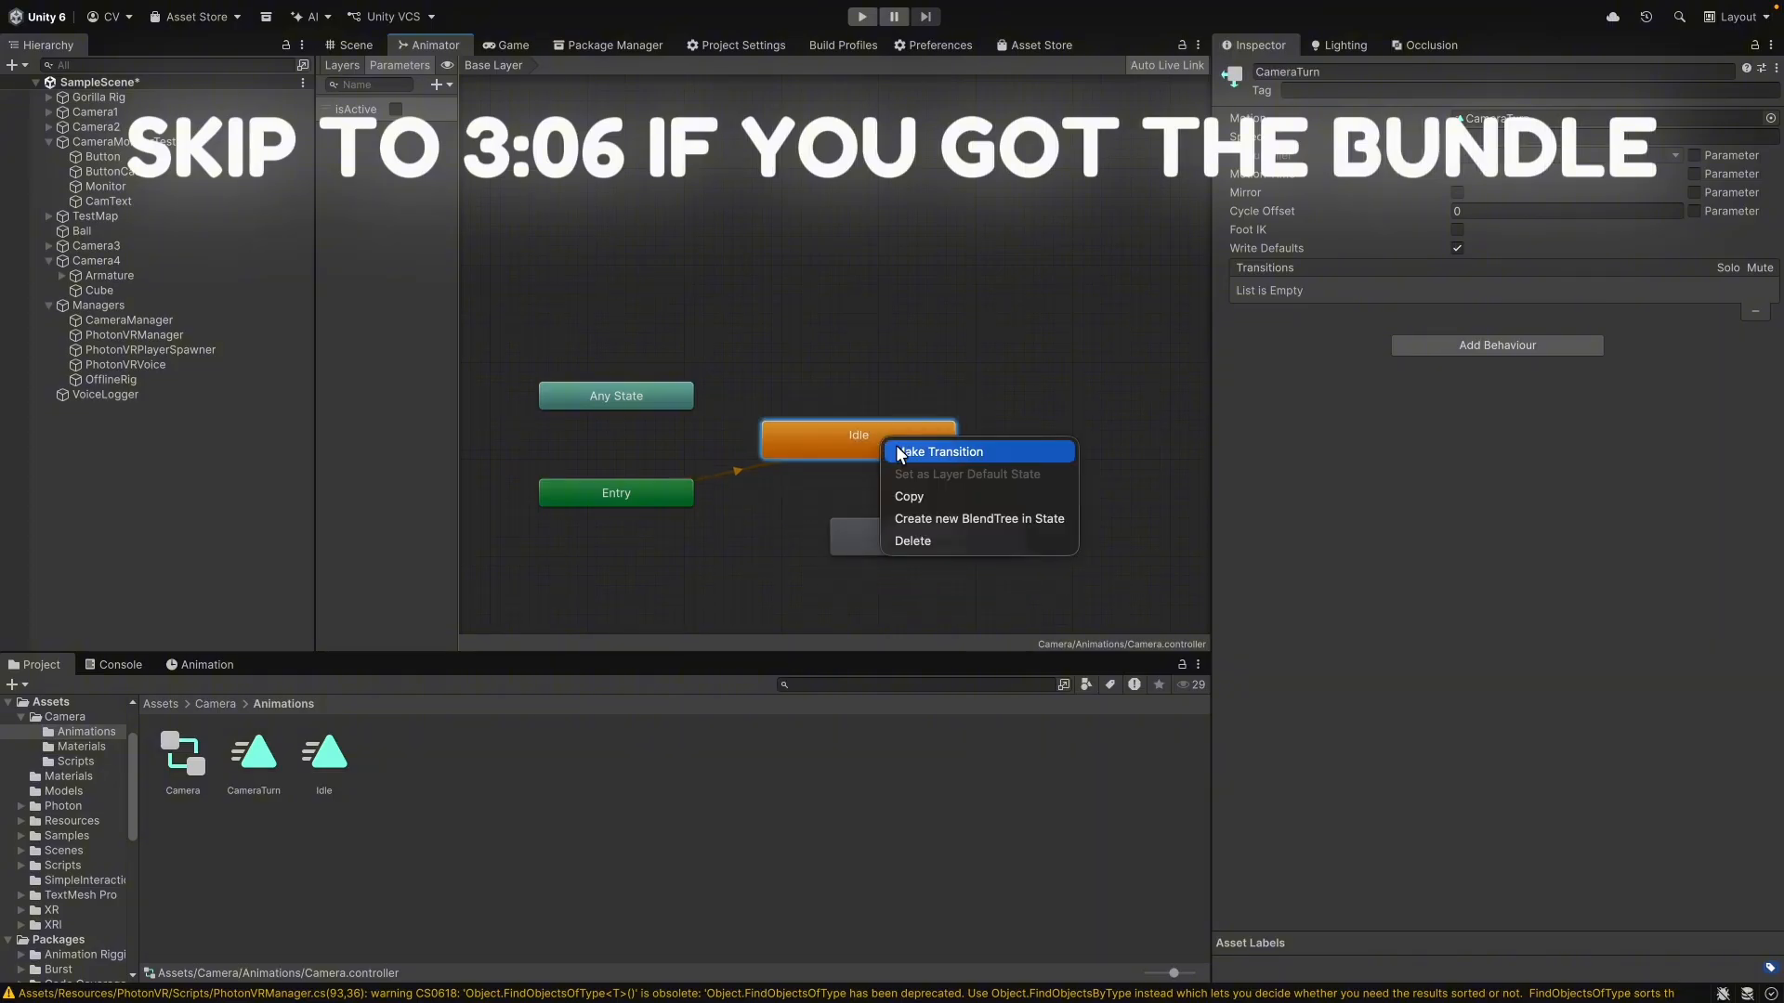
pyautogui.click(896, 449)
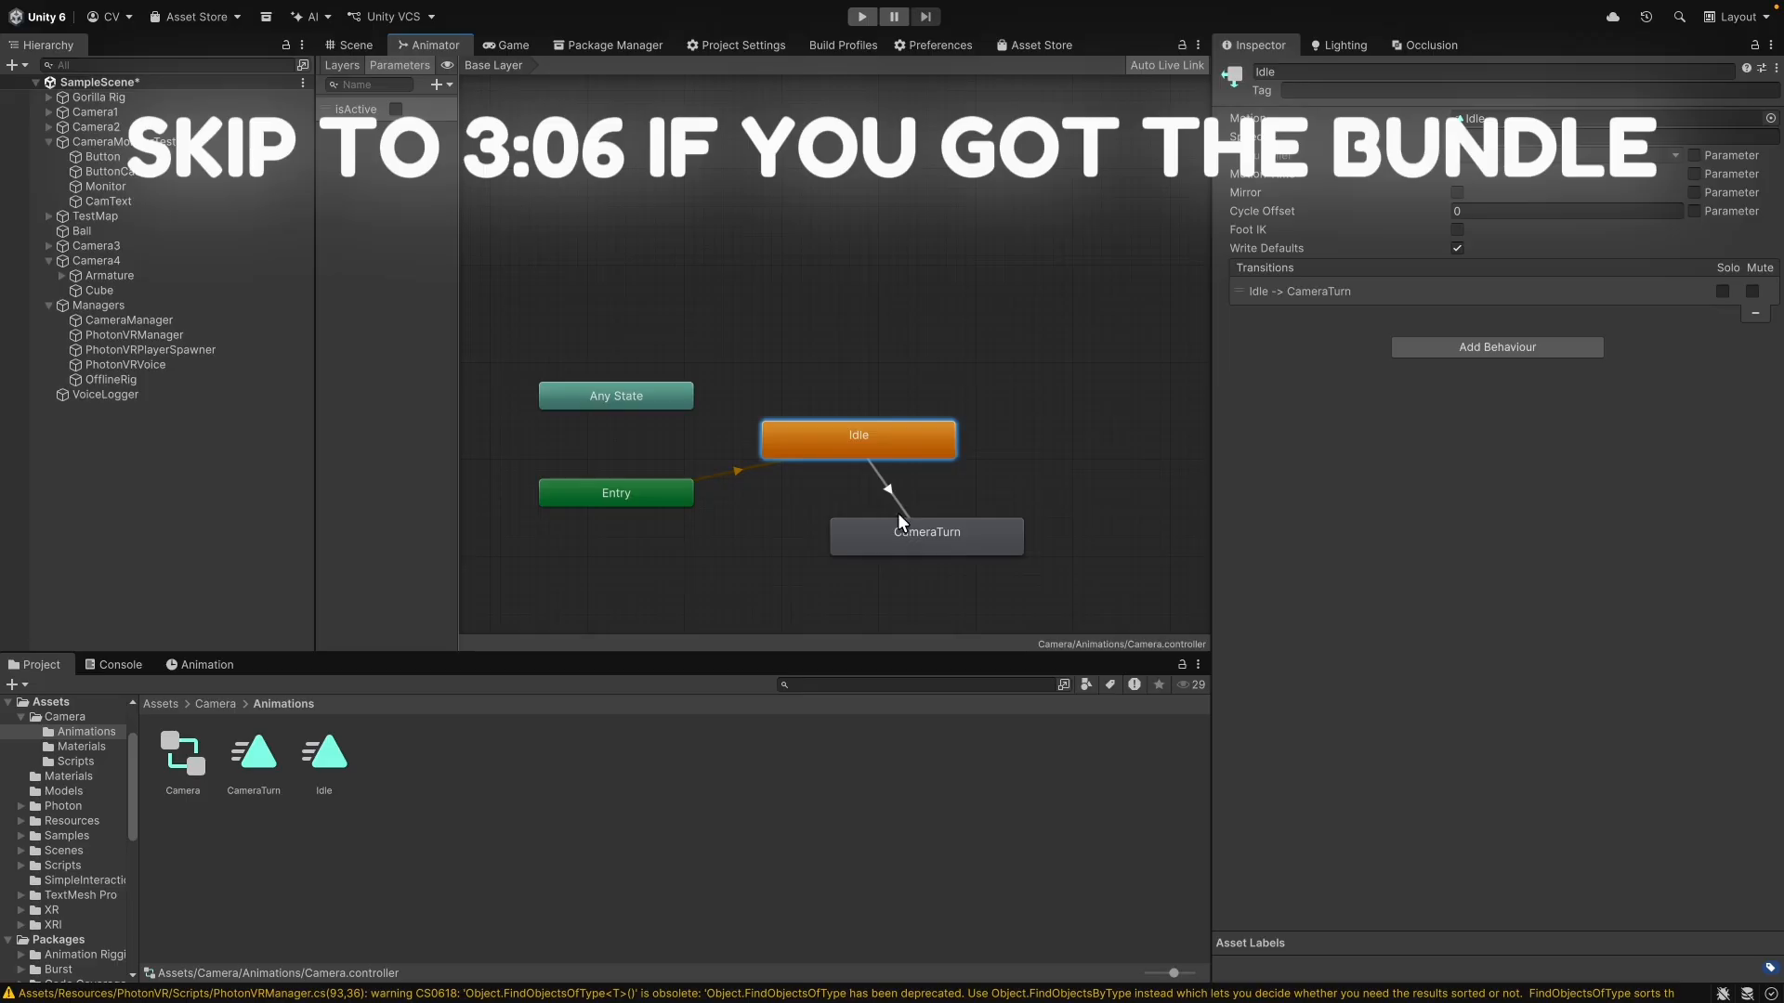
pyautogui.click(889, 490)
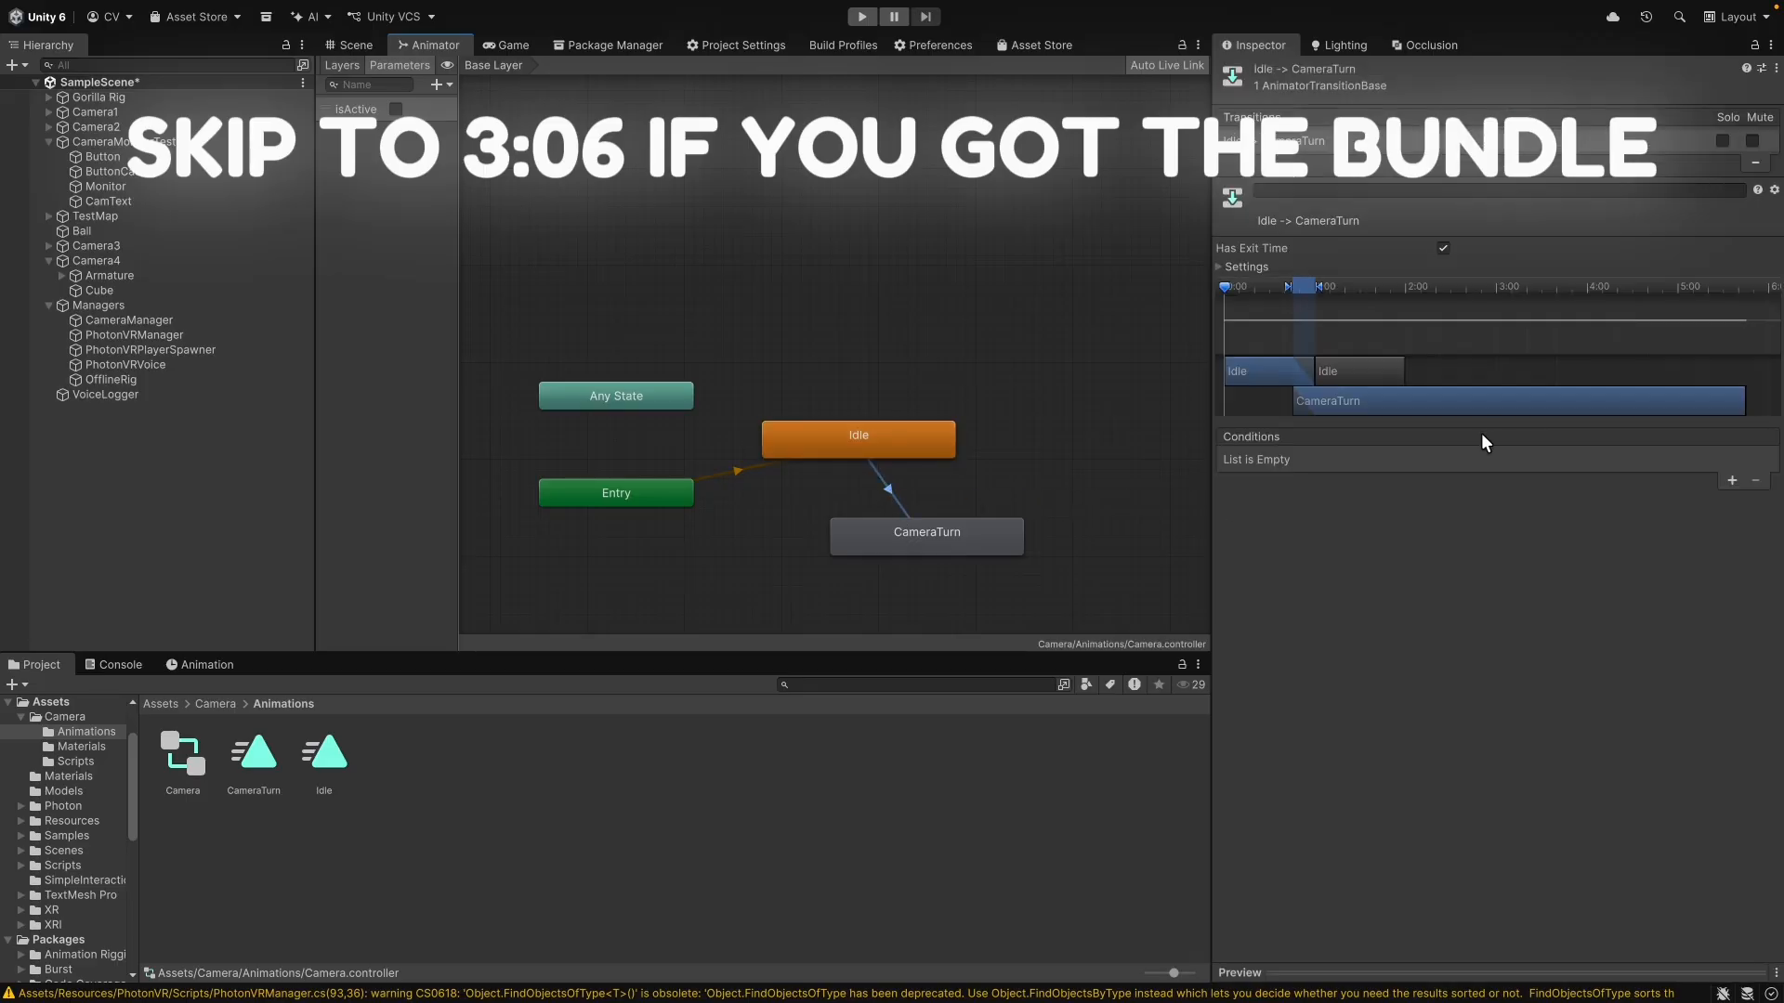
pyautogui.click(1731, 480)
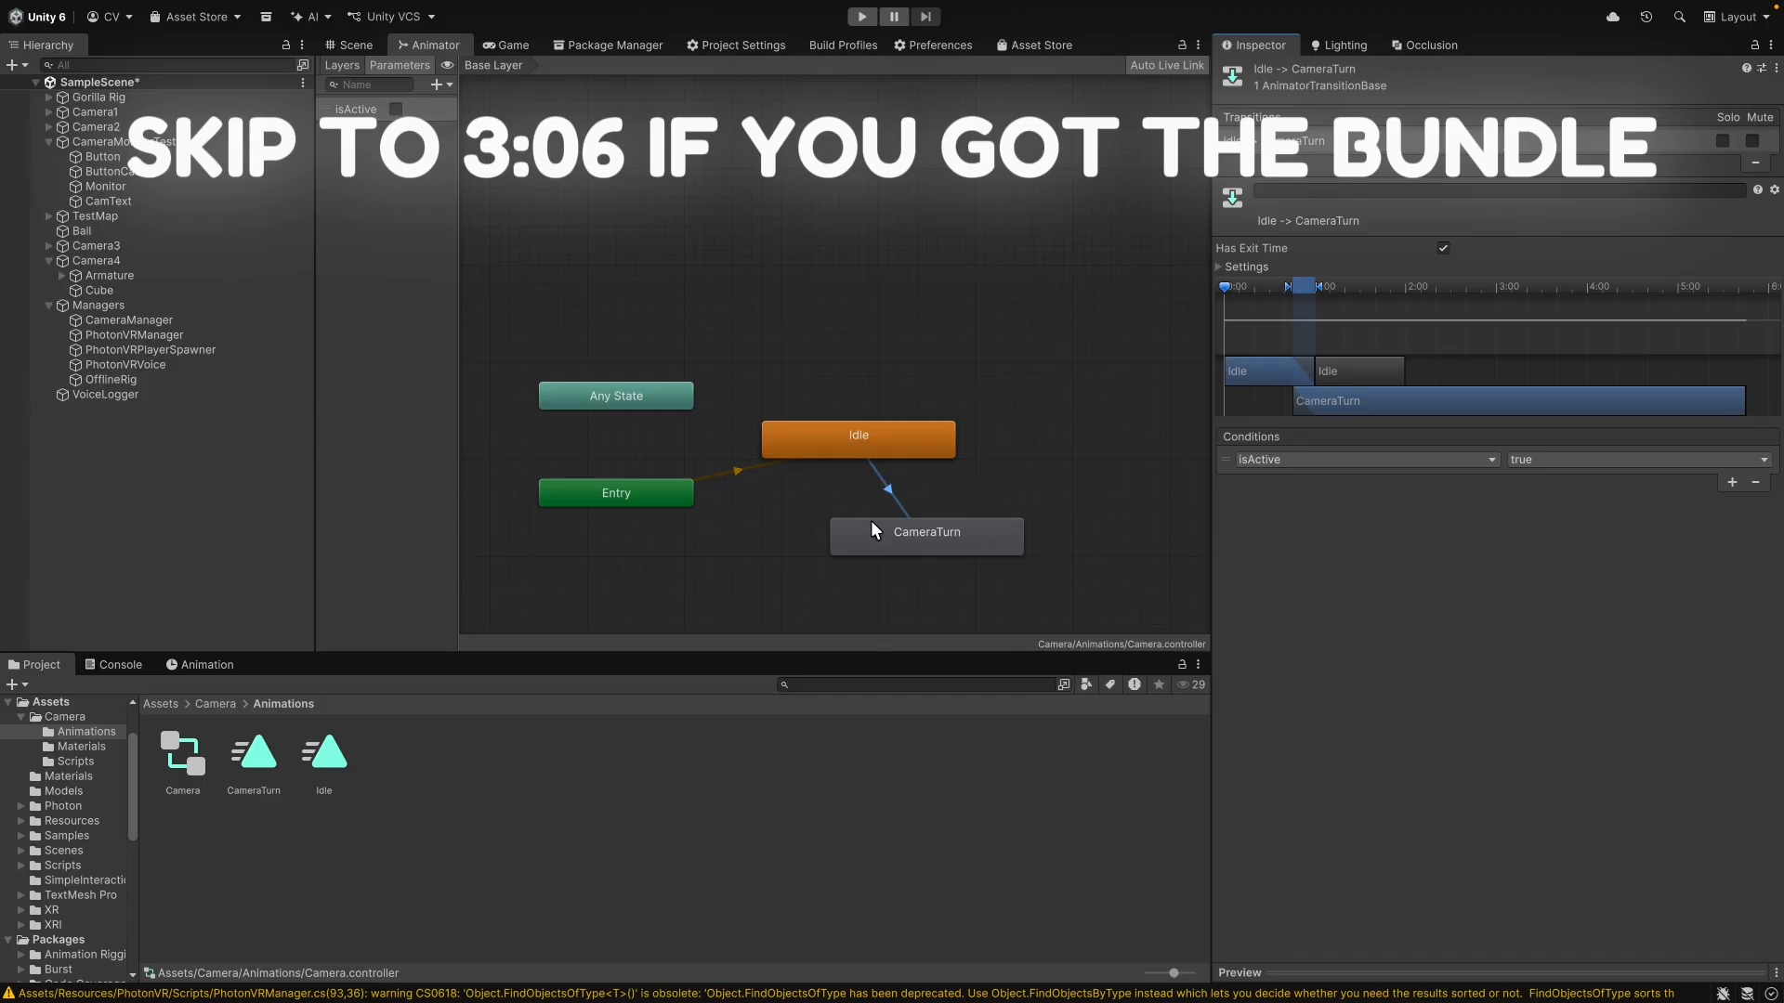
# Step: Create a return transition from the CameraTurn state to the Idle state
pyautogui.rightClick(990, 539)
pyautogui.click(1008, 549)
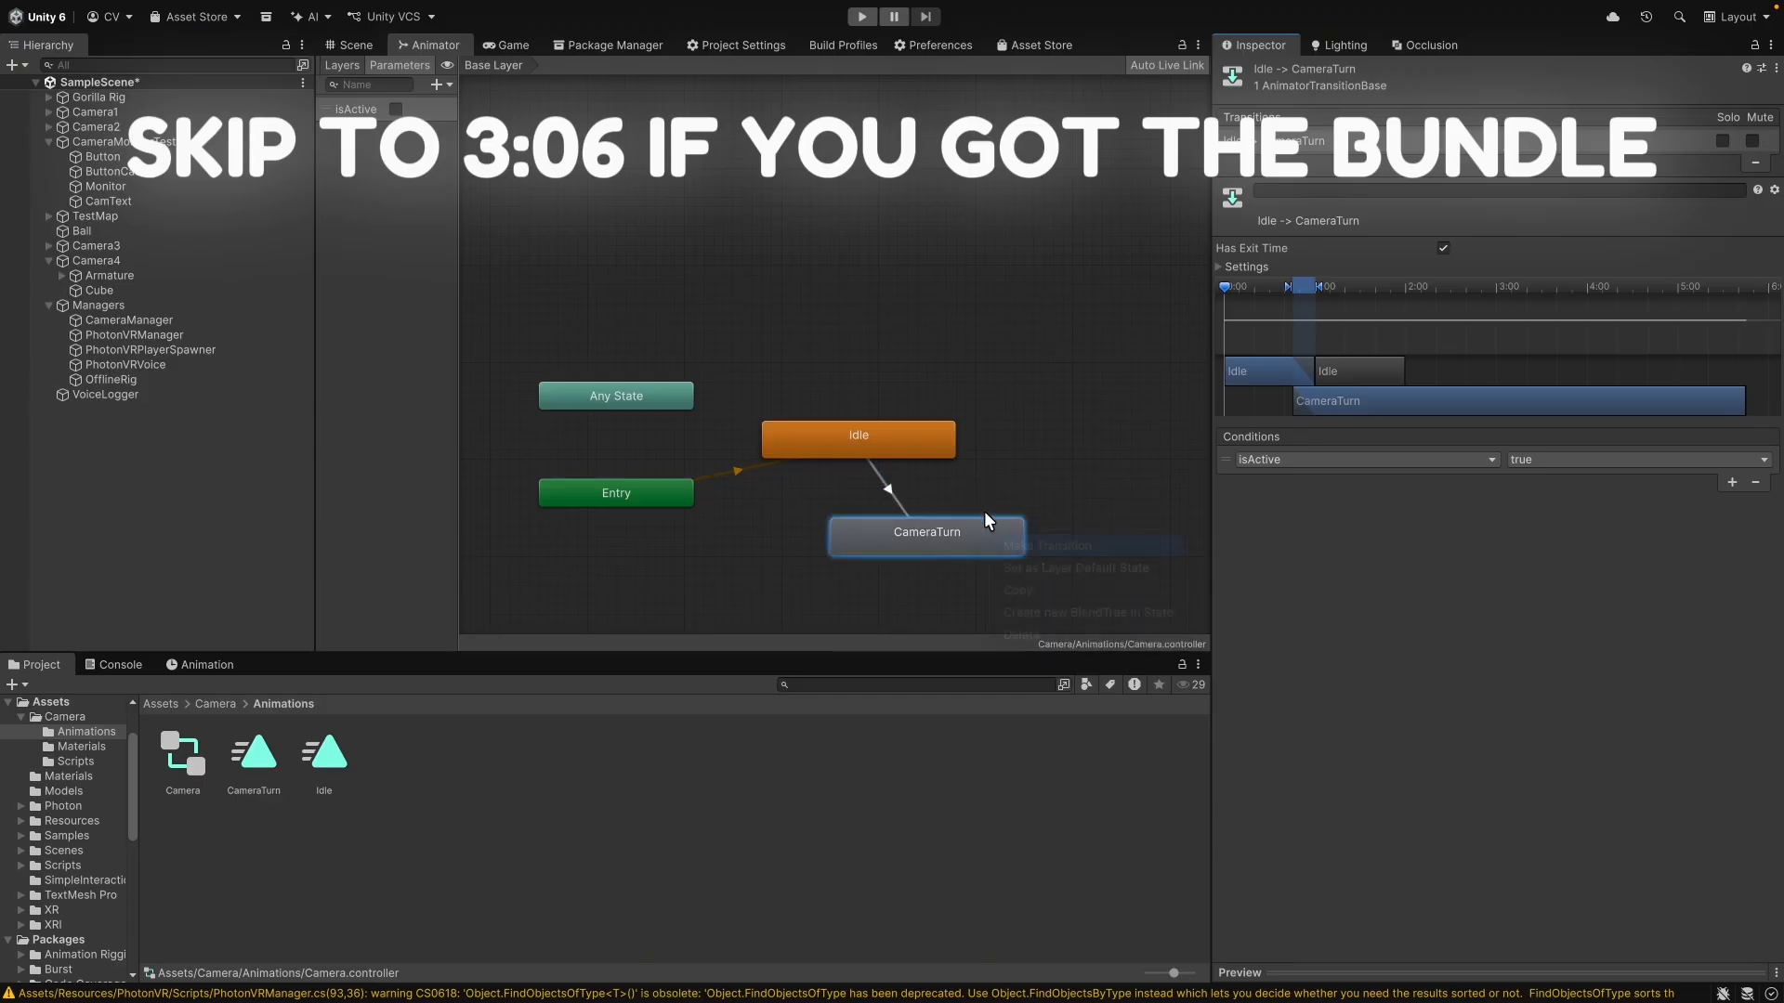
pyautogui.click(907, 438)
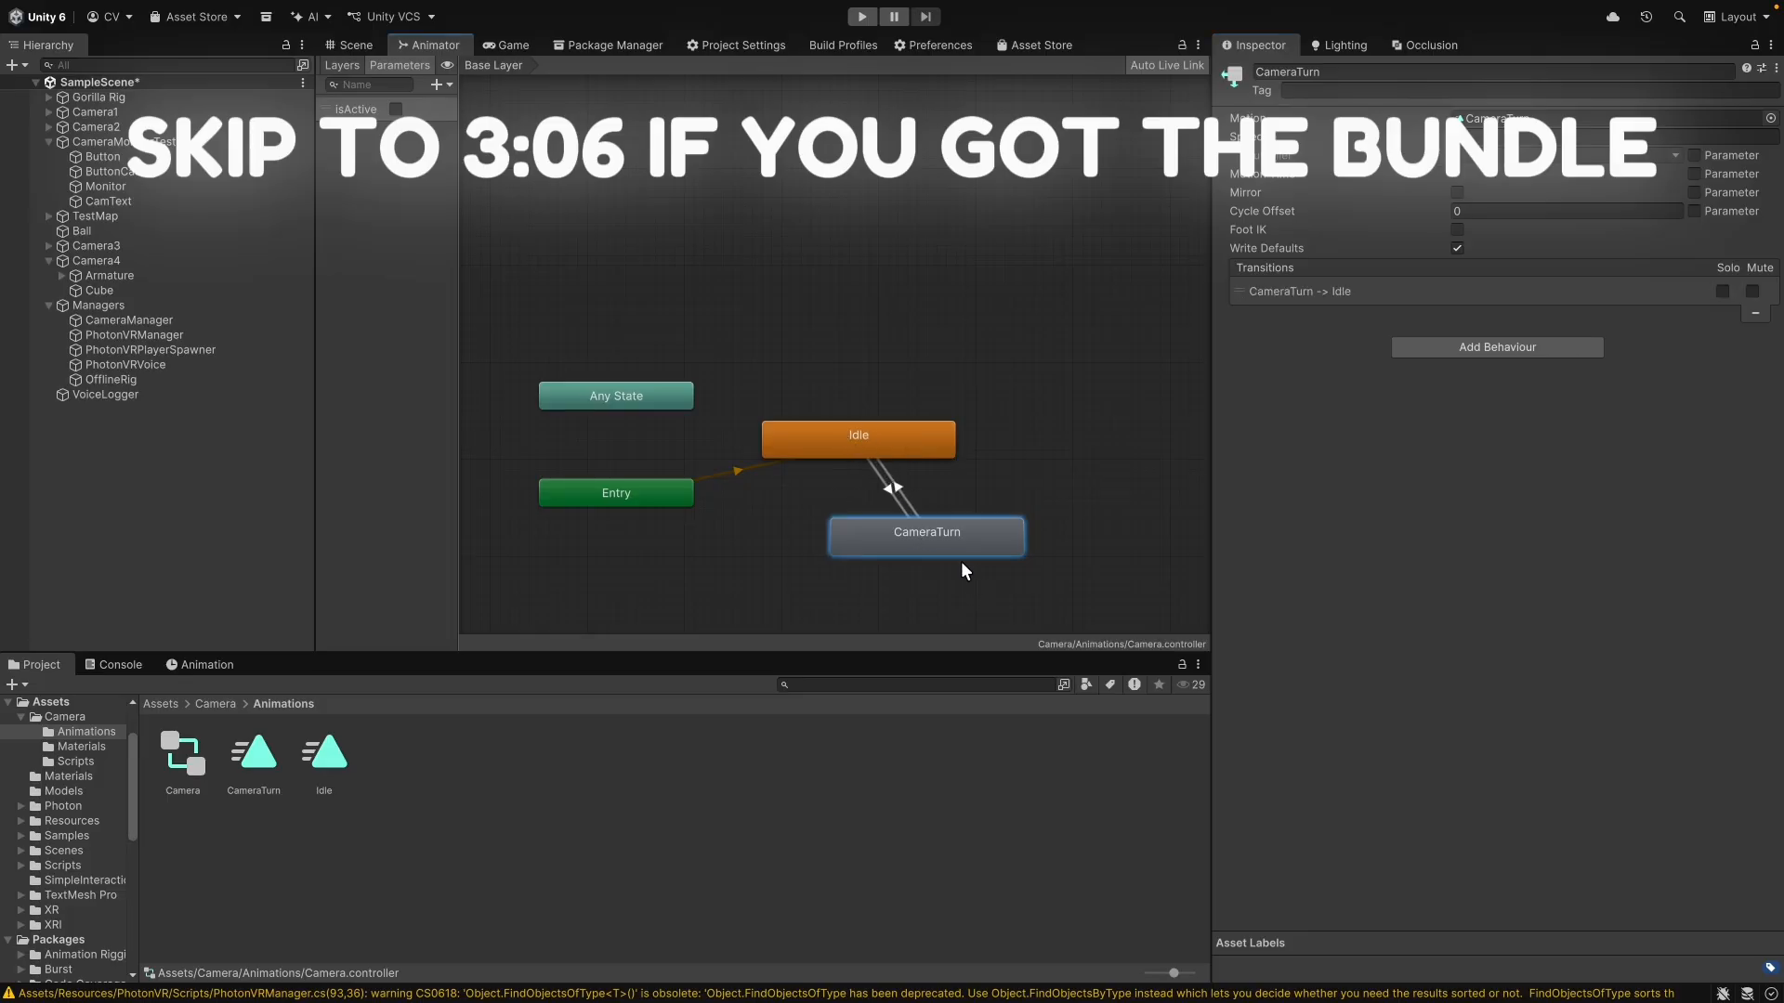
# Step: Give the CameraTurn to Idle transition the condition isActive false and disable Has Exit Time
pyautogui.click(896, 488)
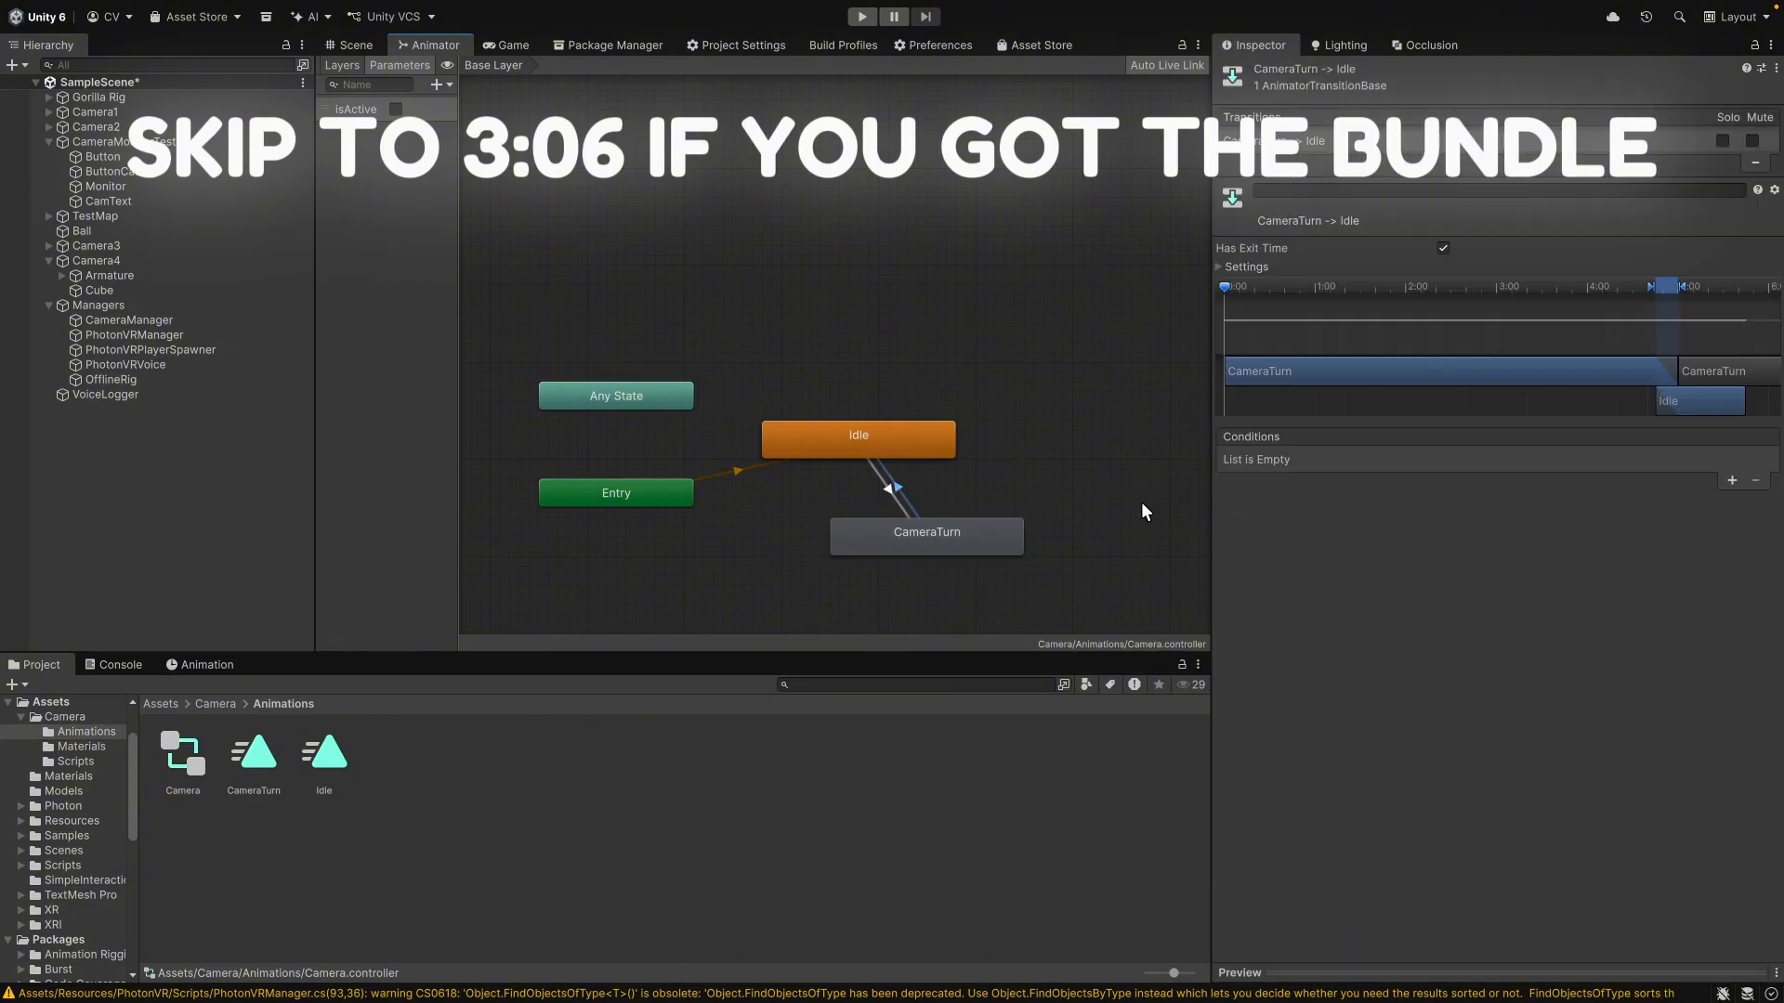
pyautogui.click(1732, 480)
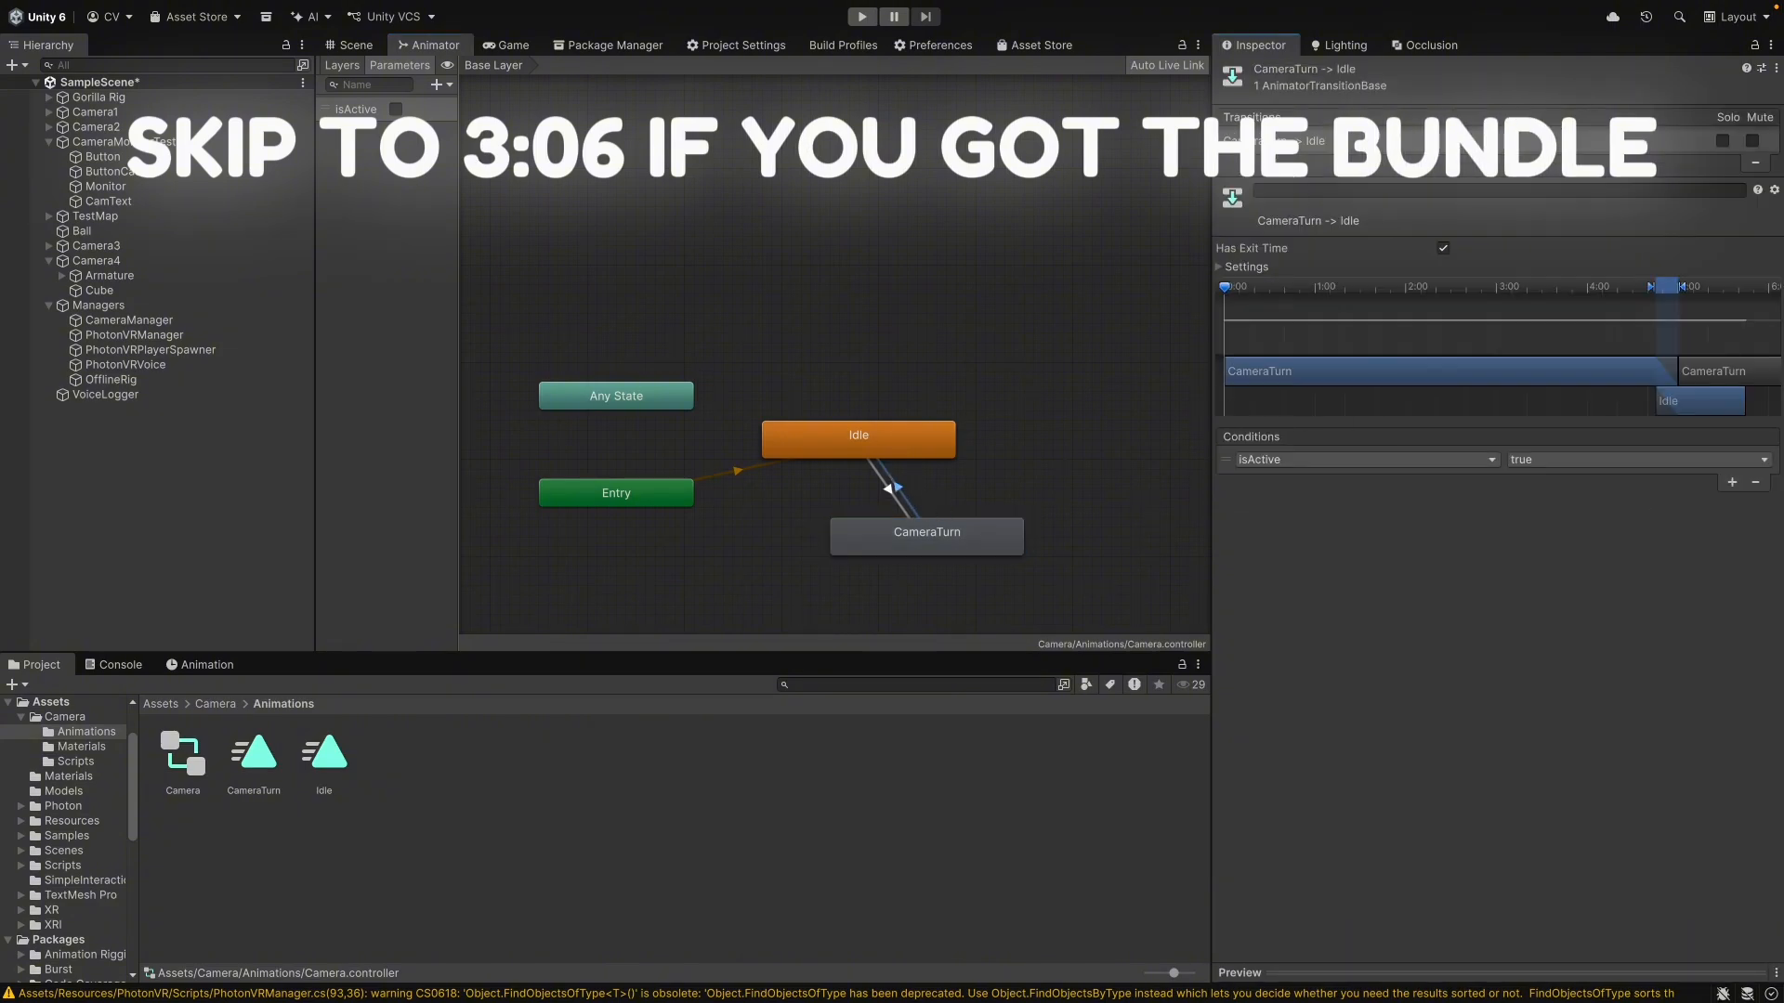
pyautogui.click(1552, 461)
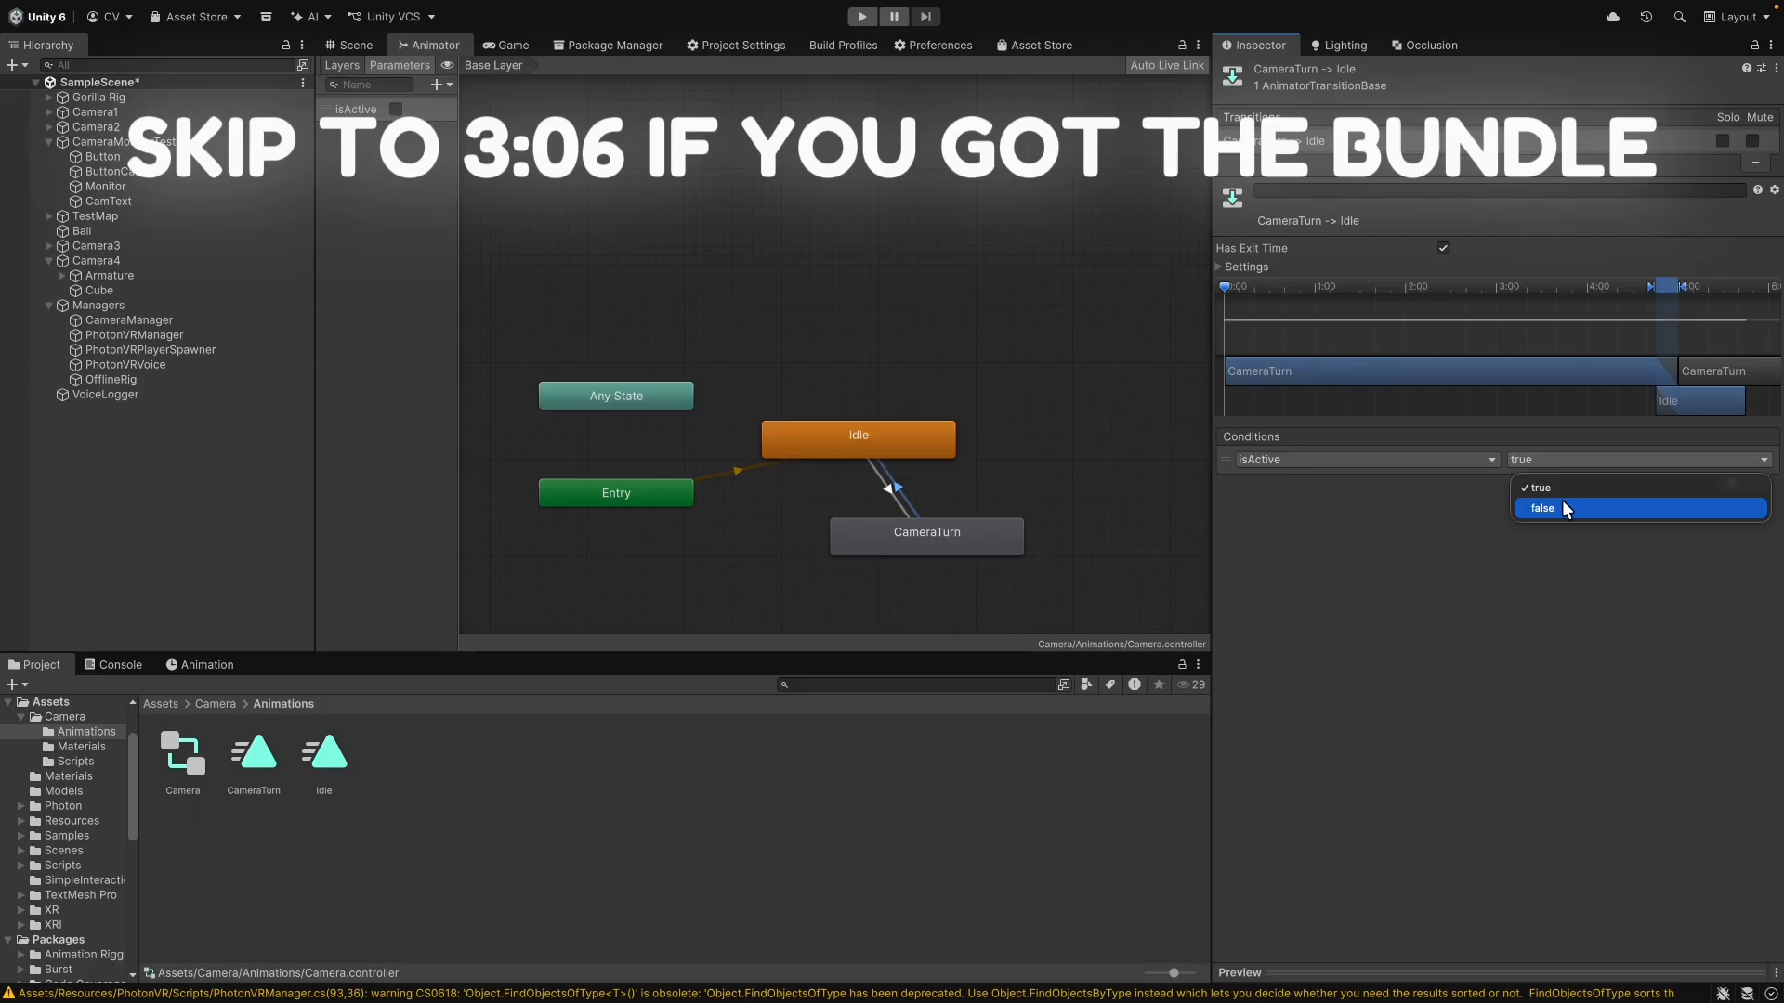
pyautogui.click(1566, 509)
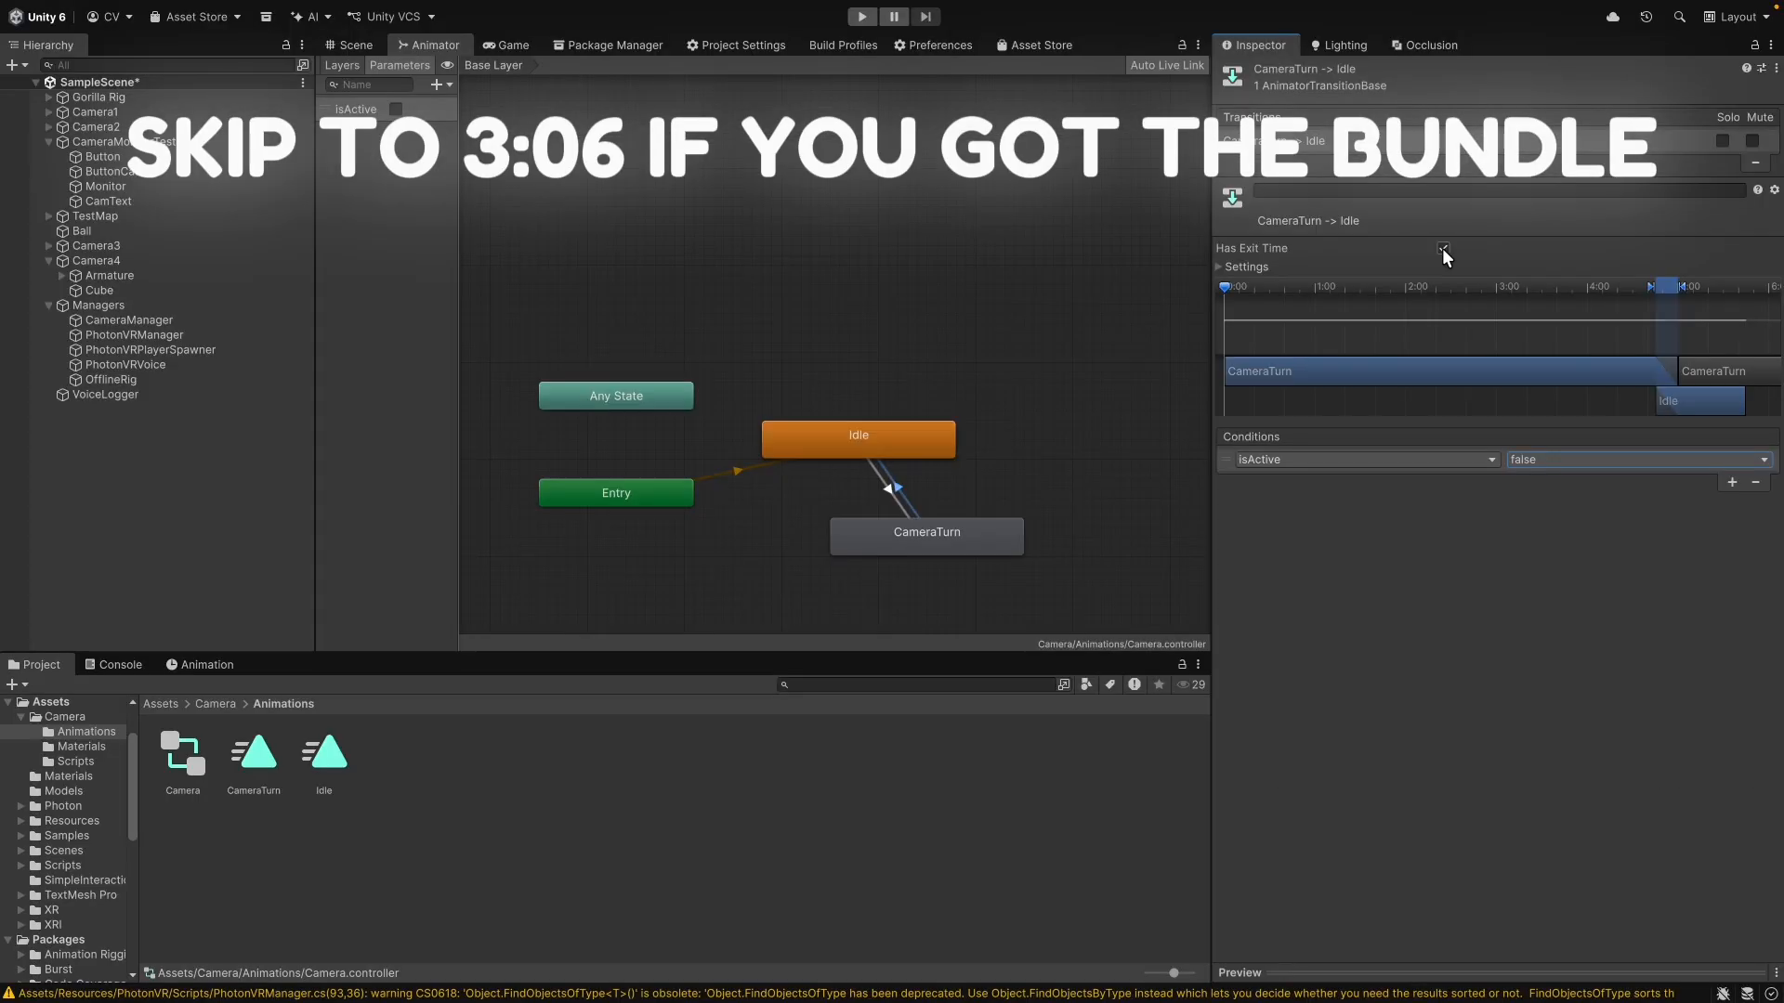
pyautogui.click(1442, 248)
pyautogui.click(278, 756)
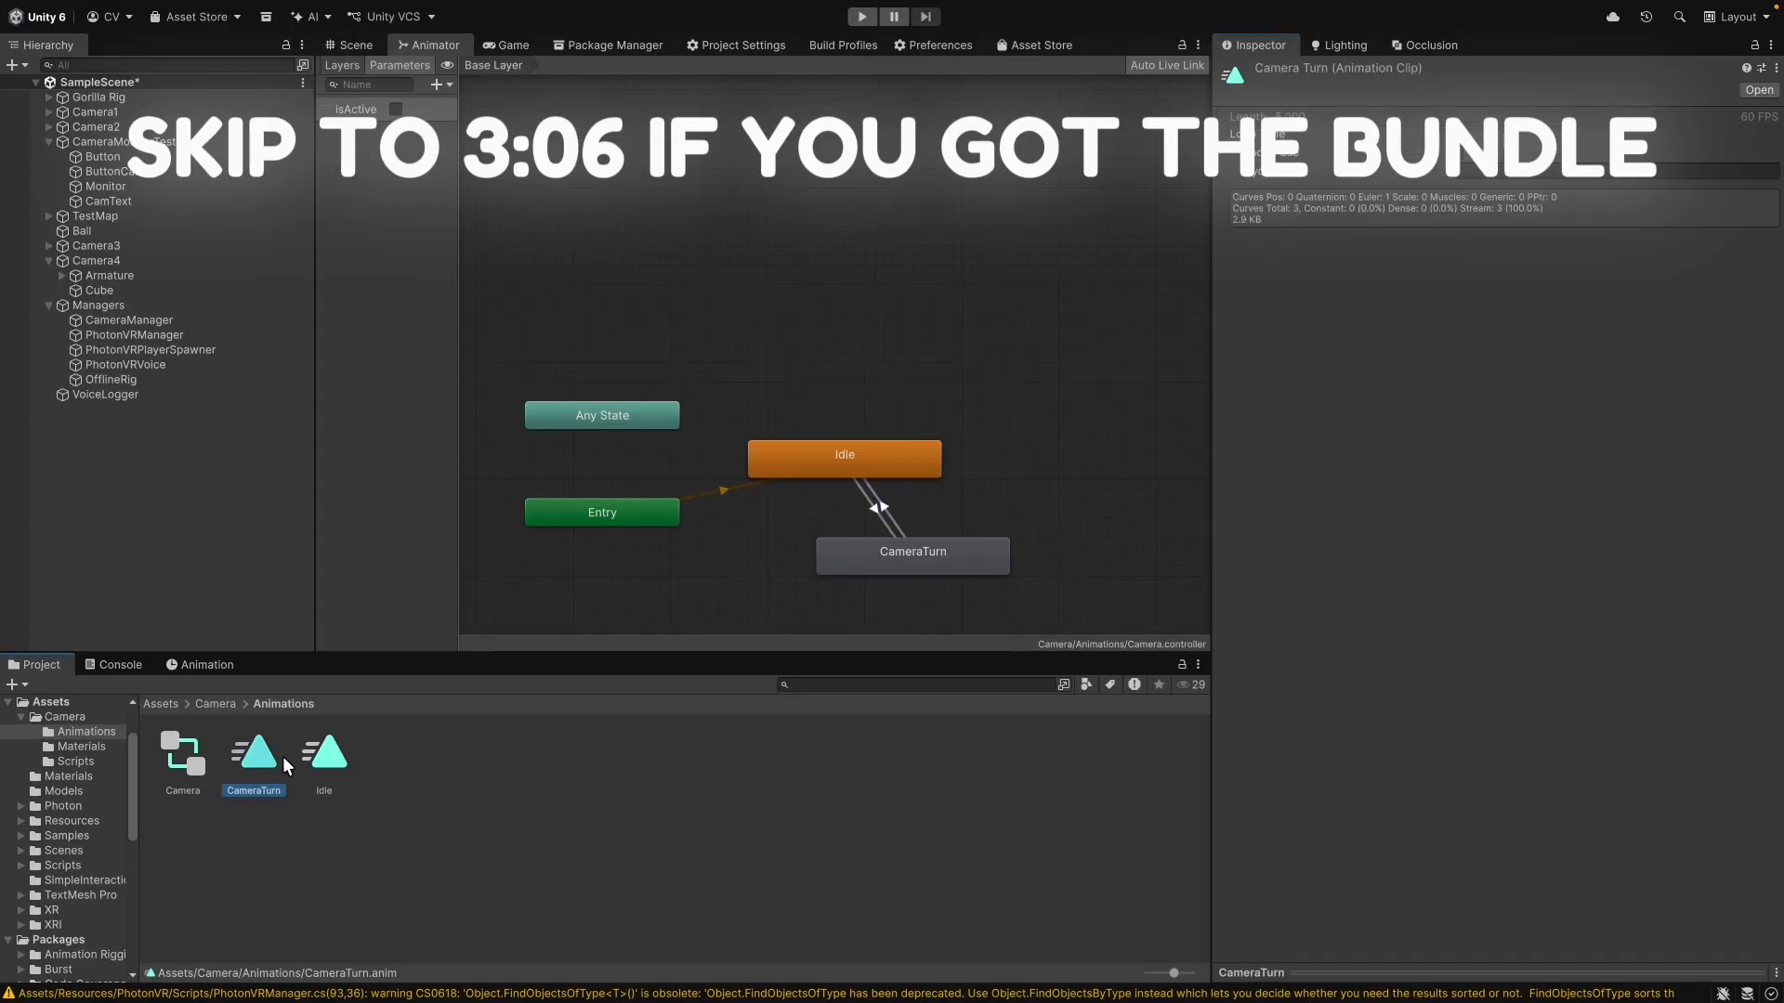
pyautogui.click(316, 754)
pyautogui.click(246, 760)
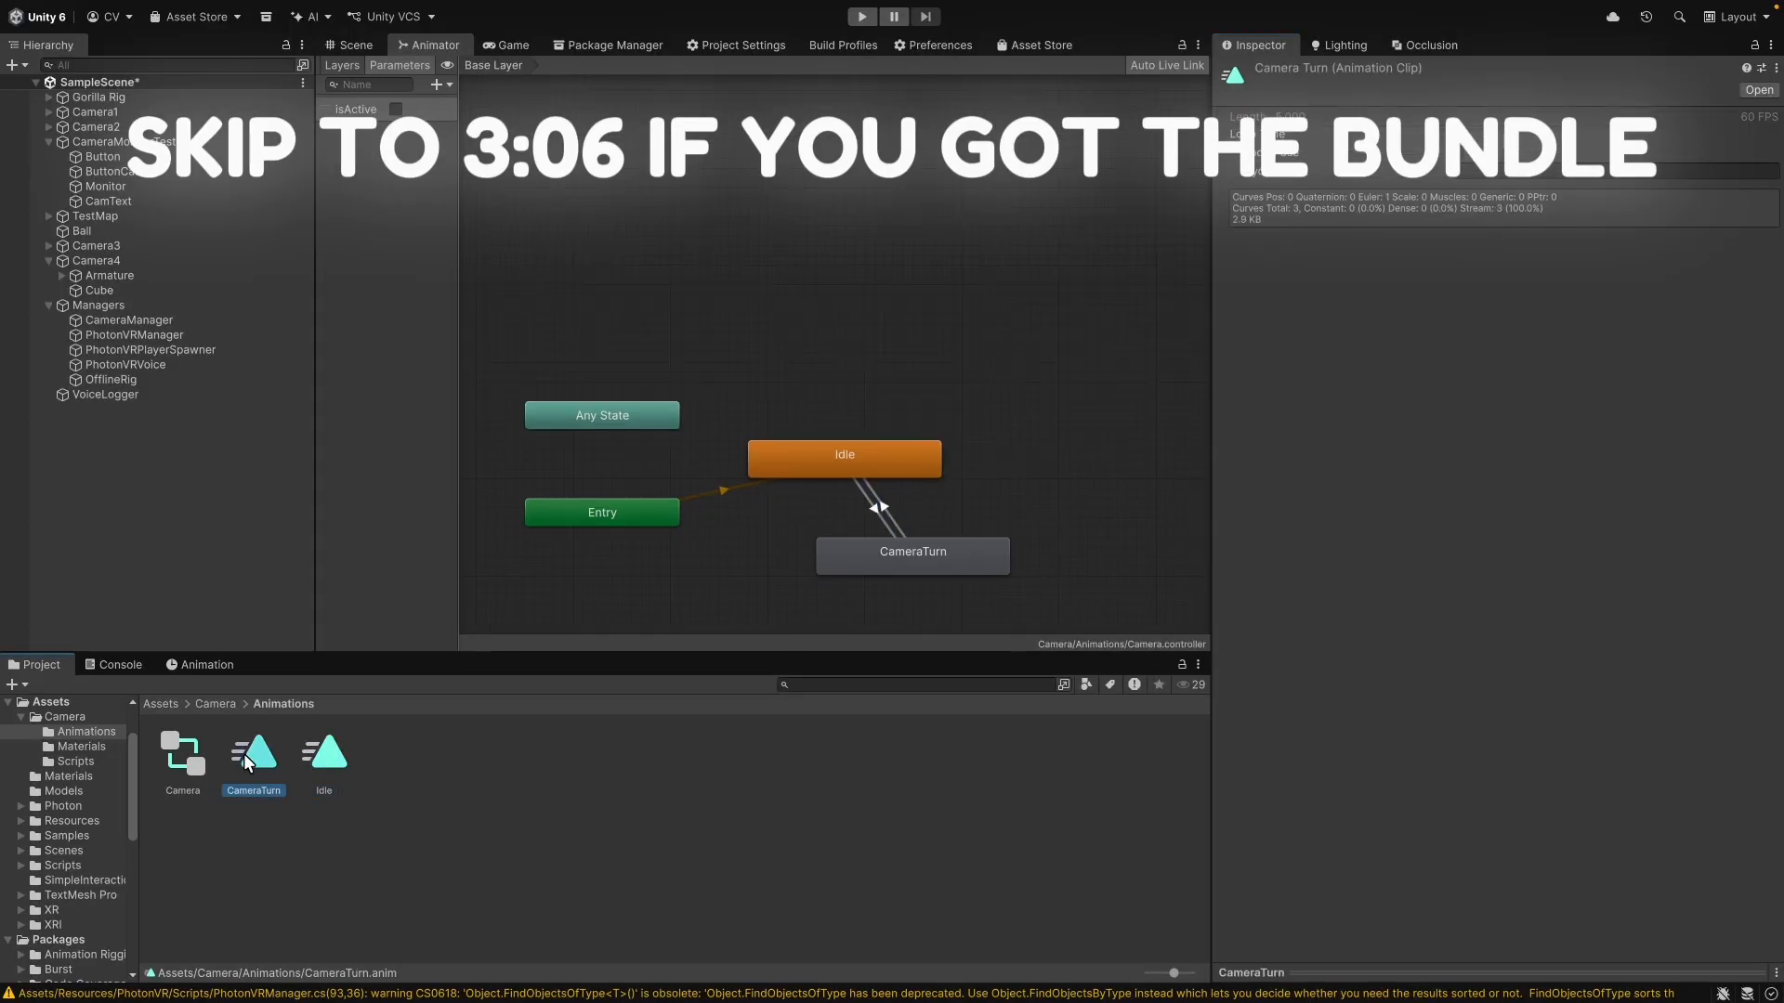
pyautogui.click(324, 753)
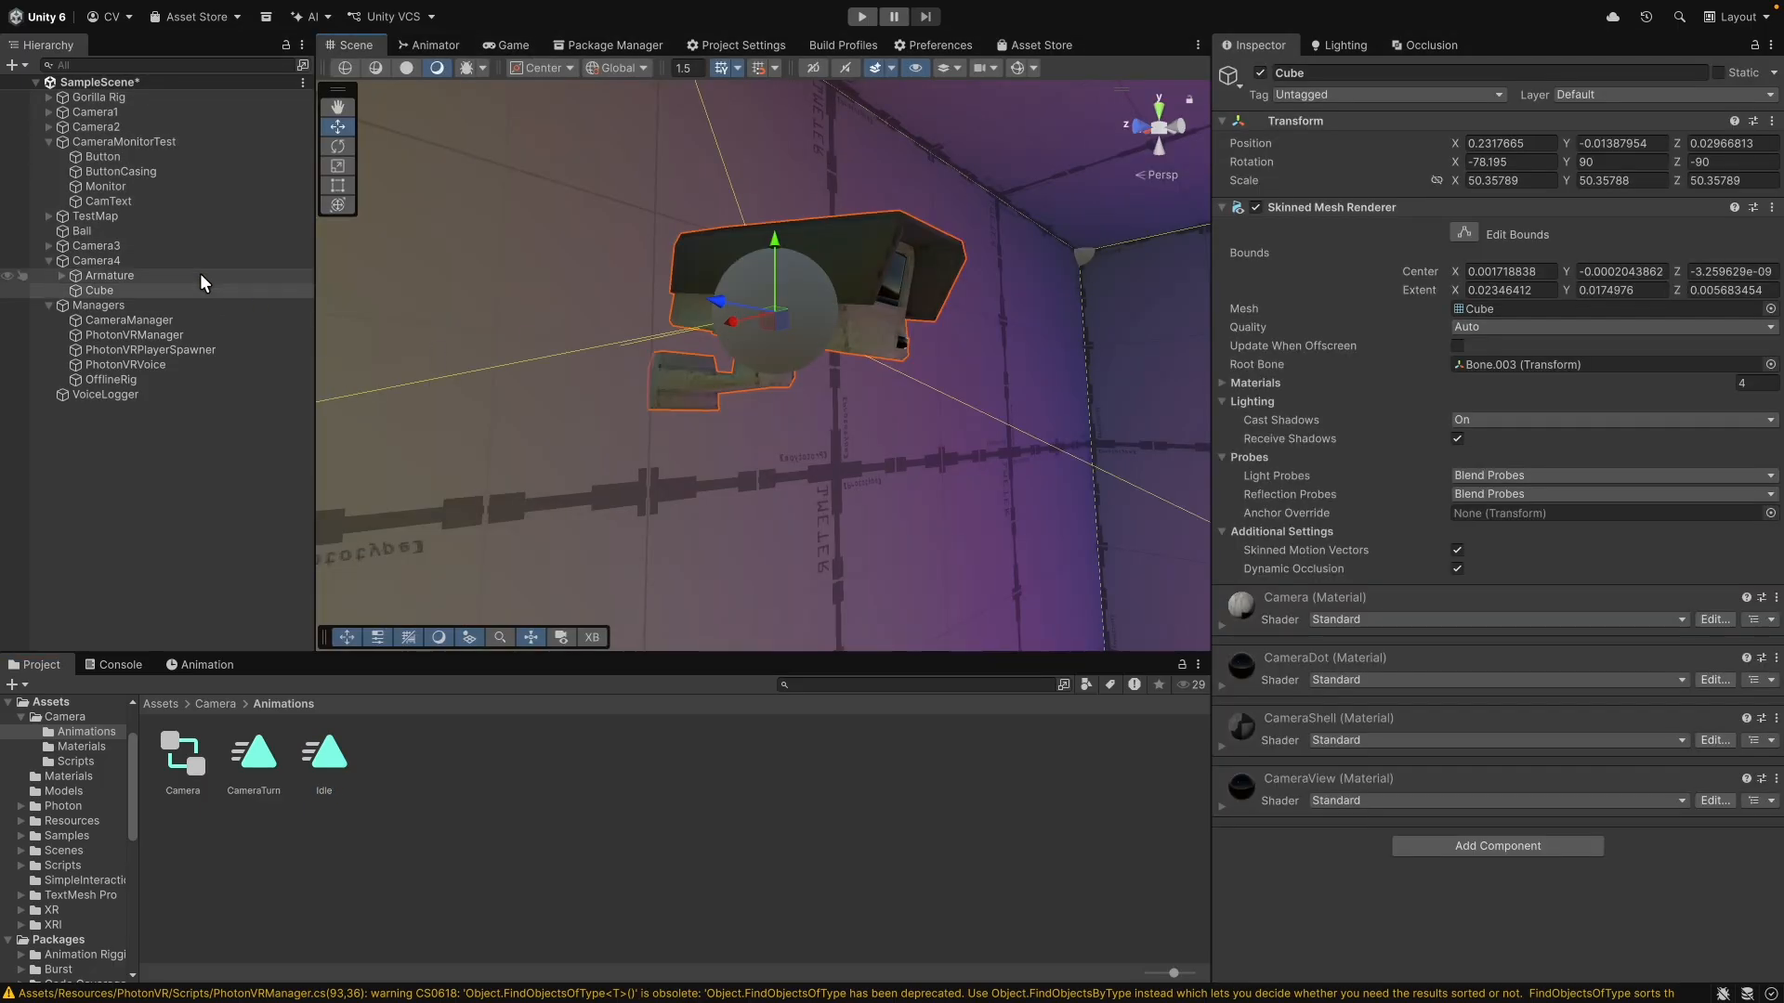
# Step: Add a fourth element to the Cameras list of the CameraManager object's Camera Manager script
pyautogui.click(201, 273)
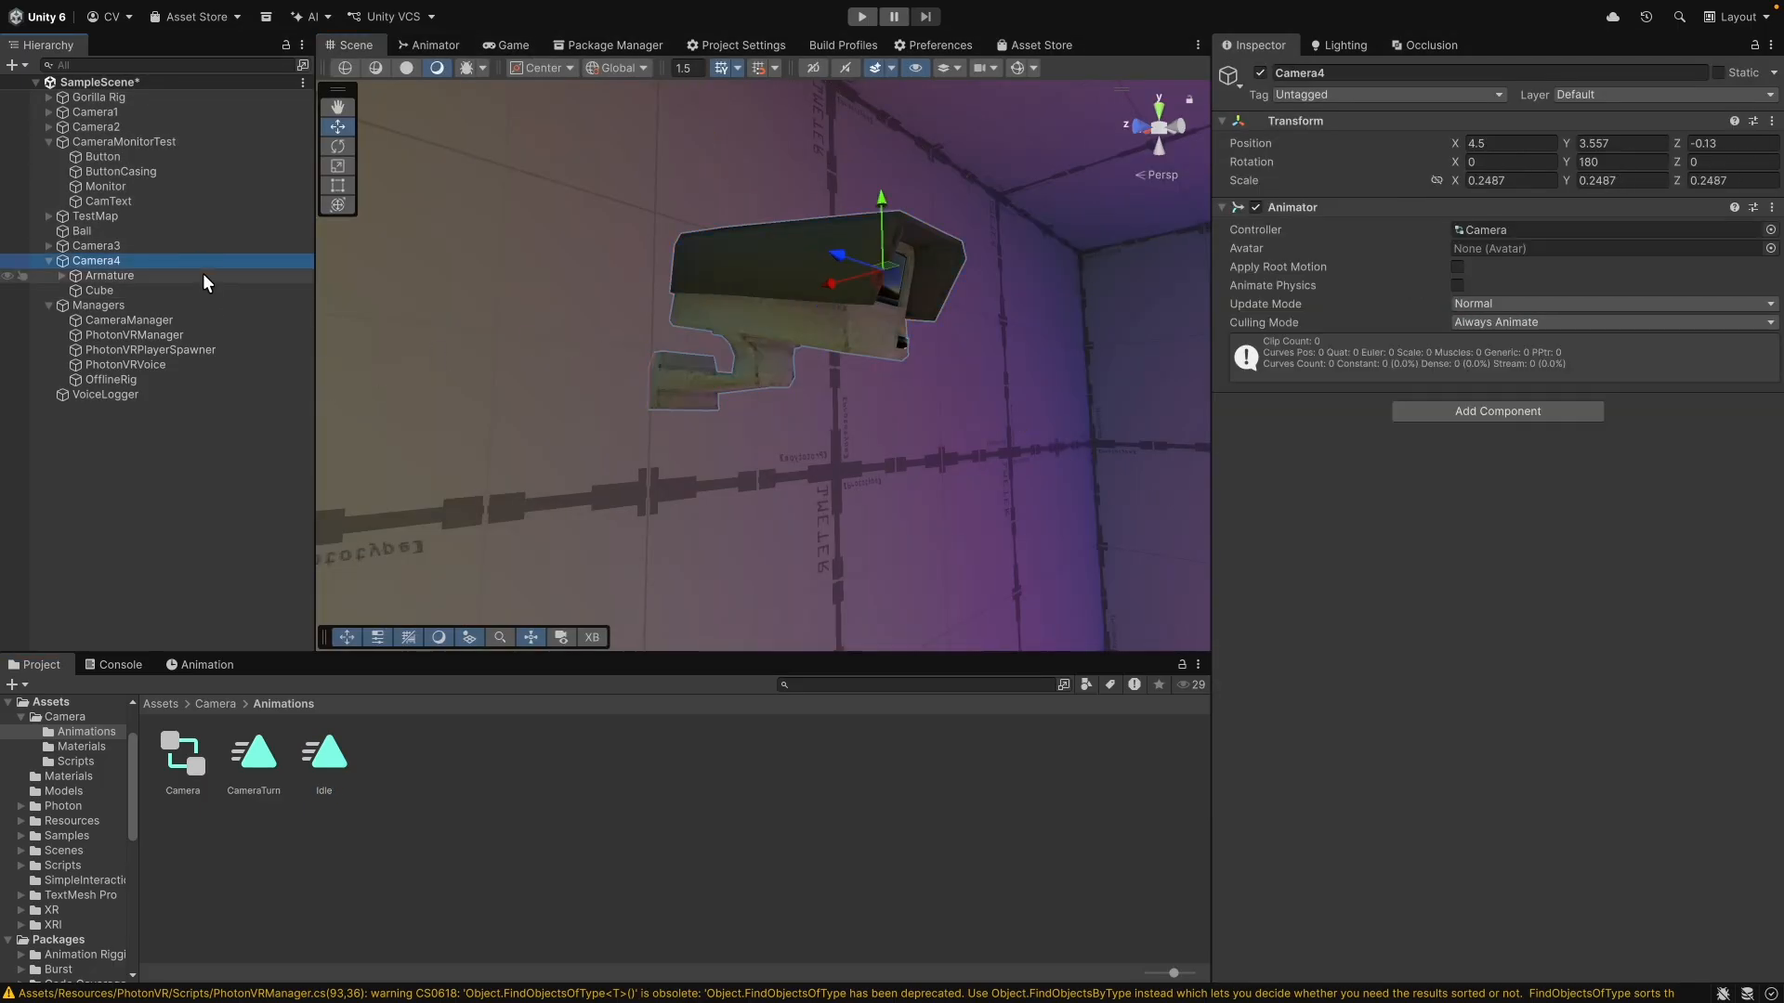
pyautogui.click(214, 320)
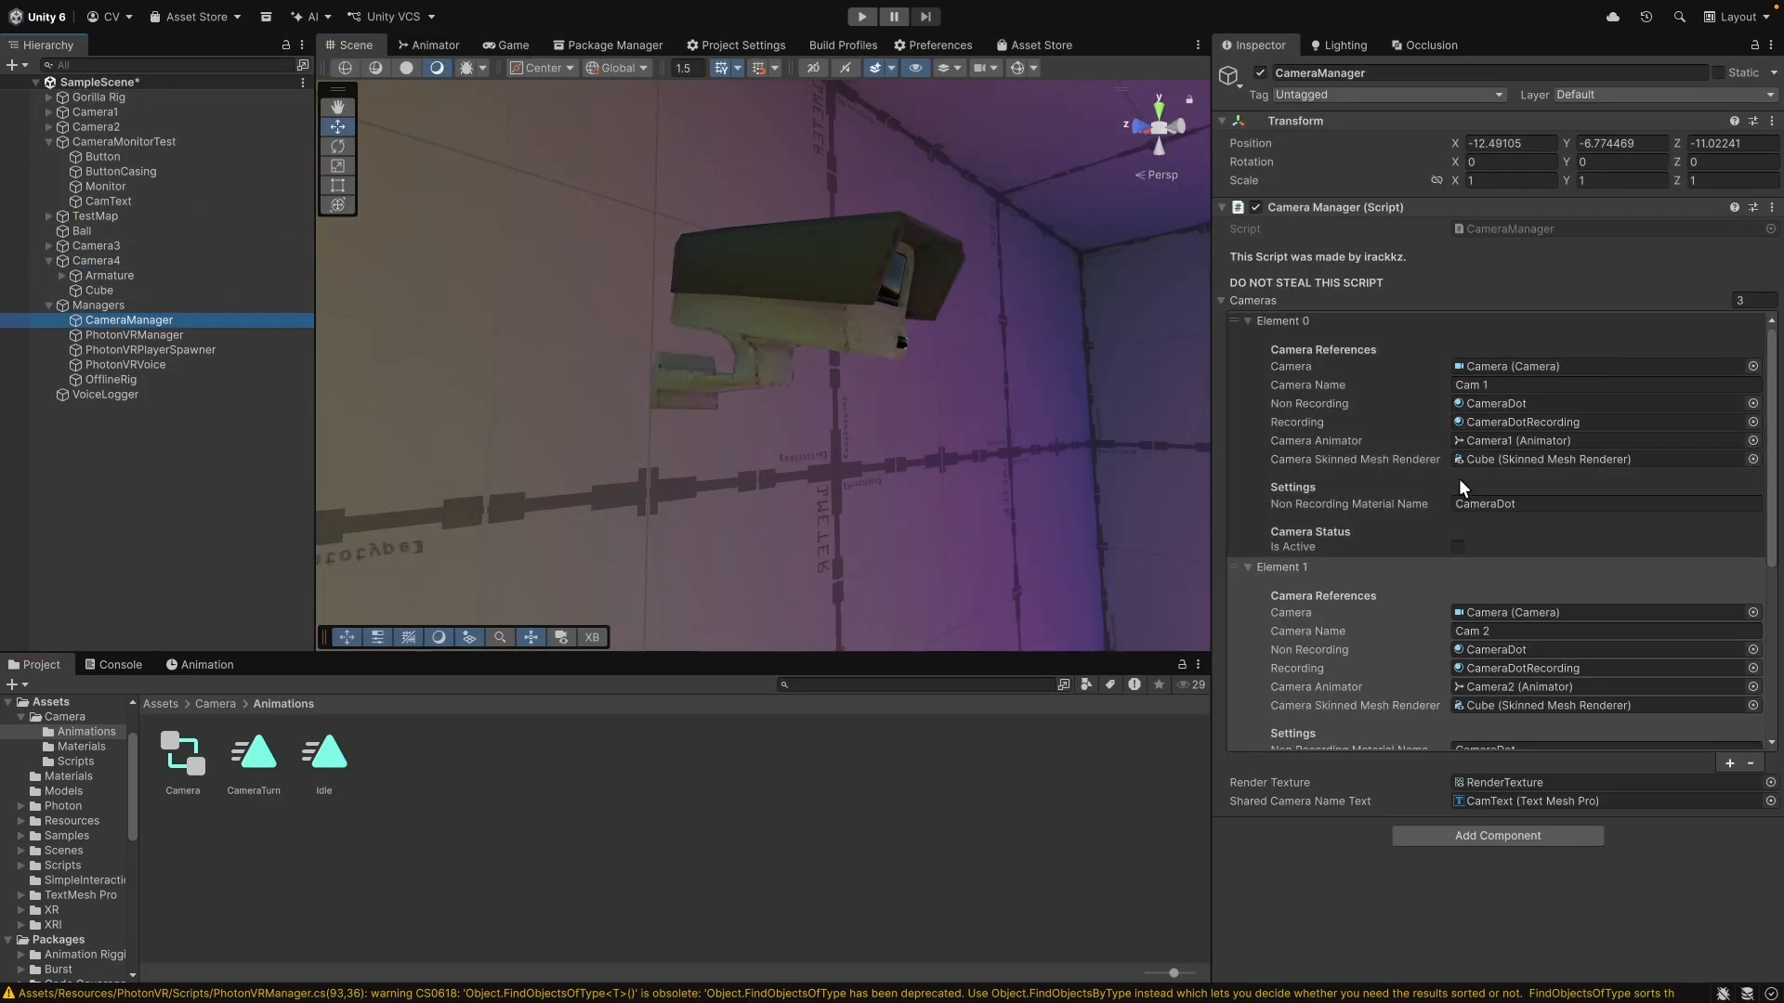
pyautogui.scroll(-5, 1452, 485)
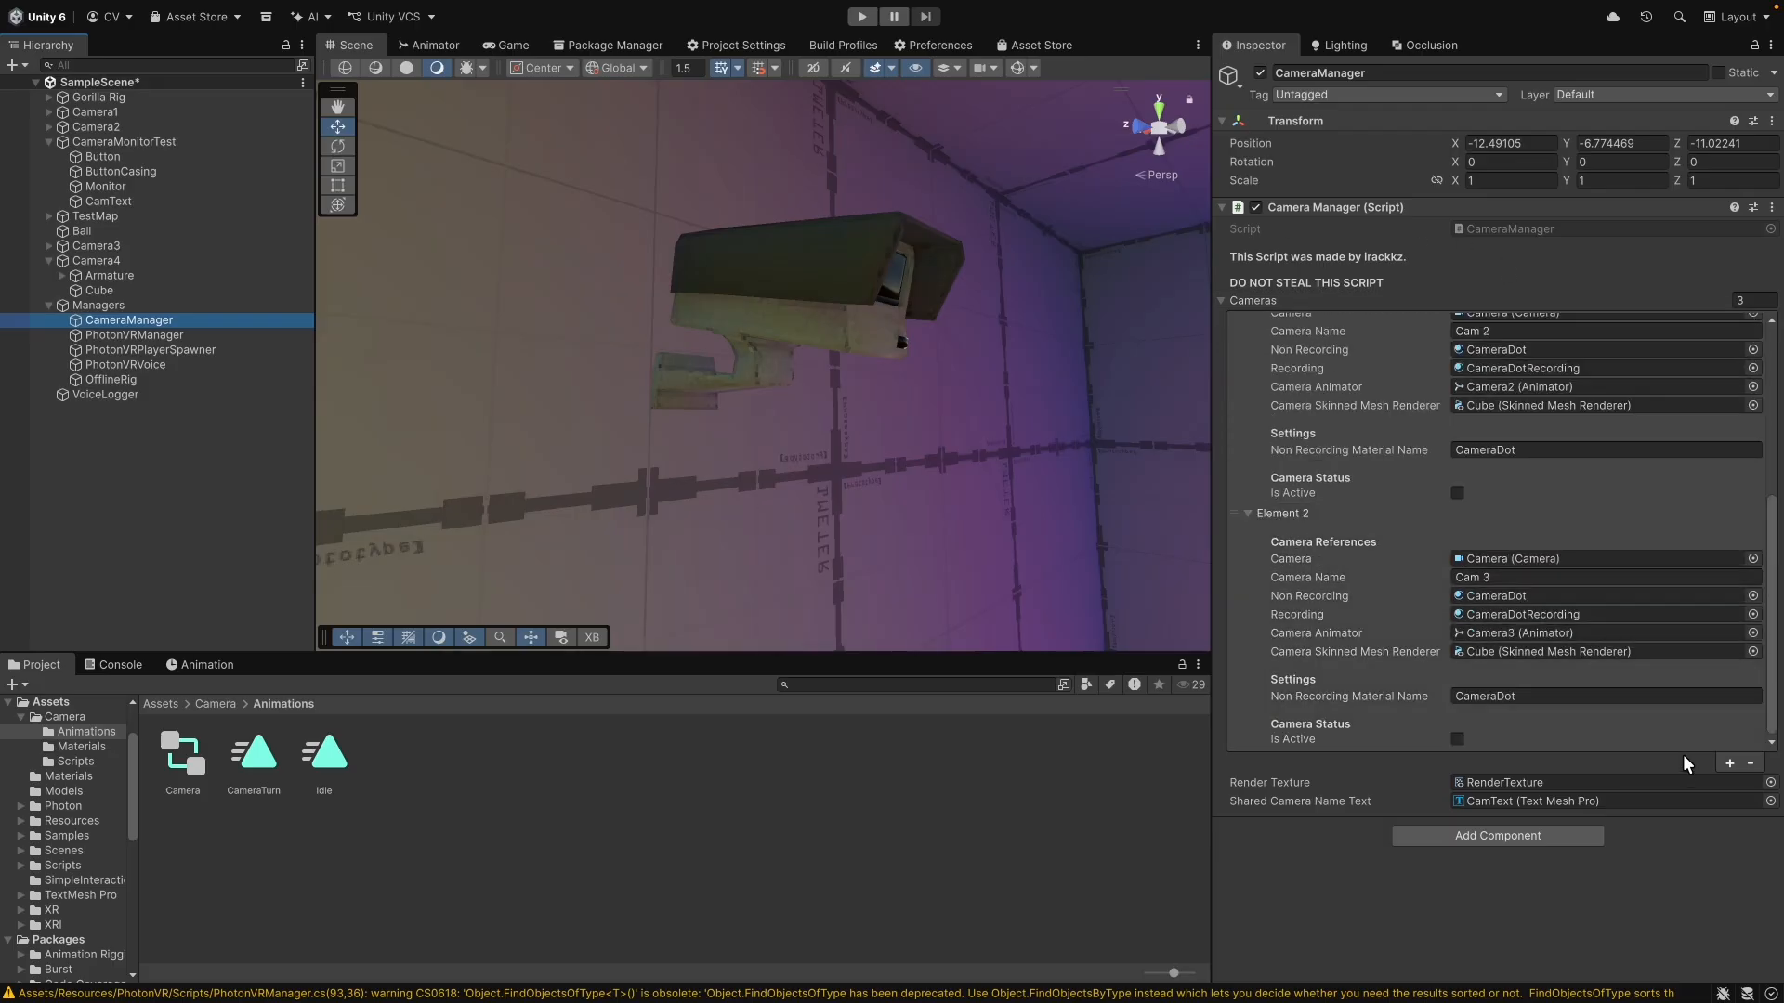
pyautogui.click(1727, 763)
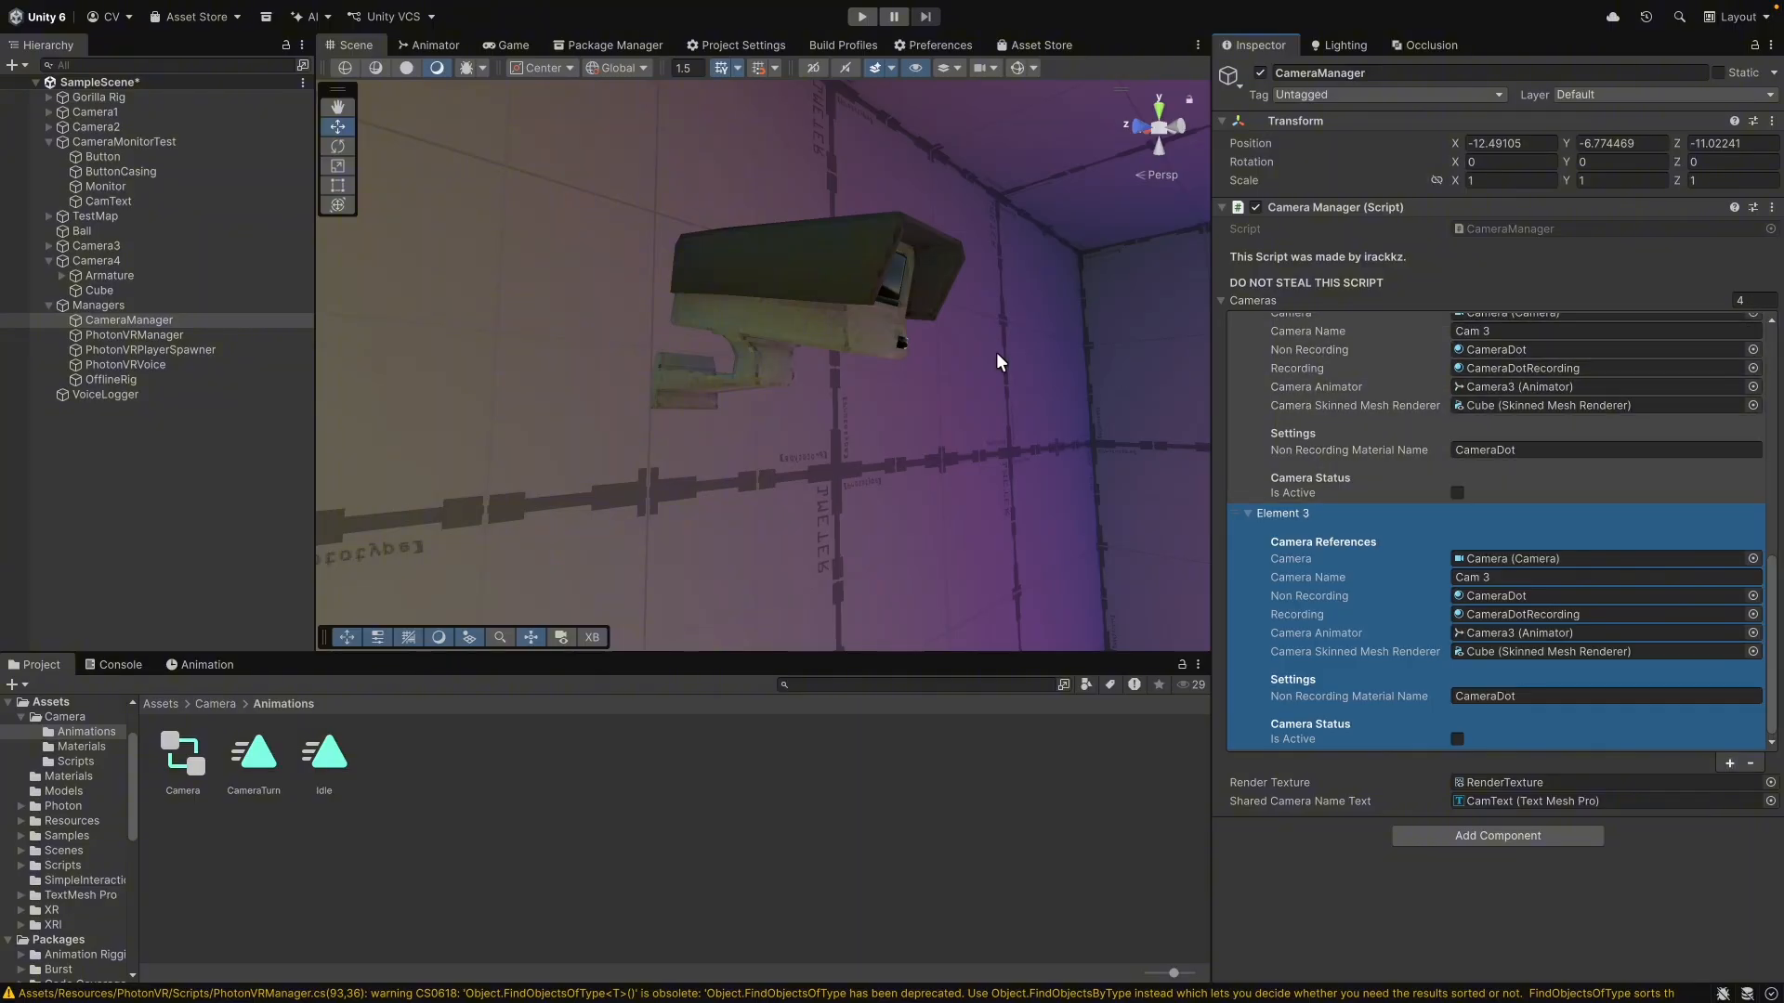
# Step: Clear the copied camera reference in Element 3 of the Cameras list by setting it to None
pyautogui.moveTo(996, 353); pyautogui.dragTo(1313, 366, button='right')
pyautogui.click(1752, 559)
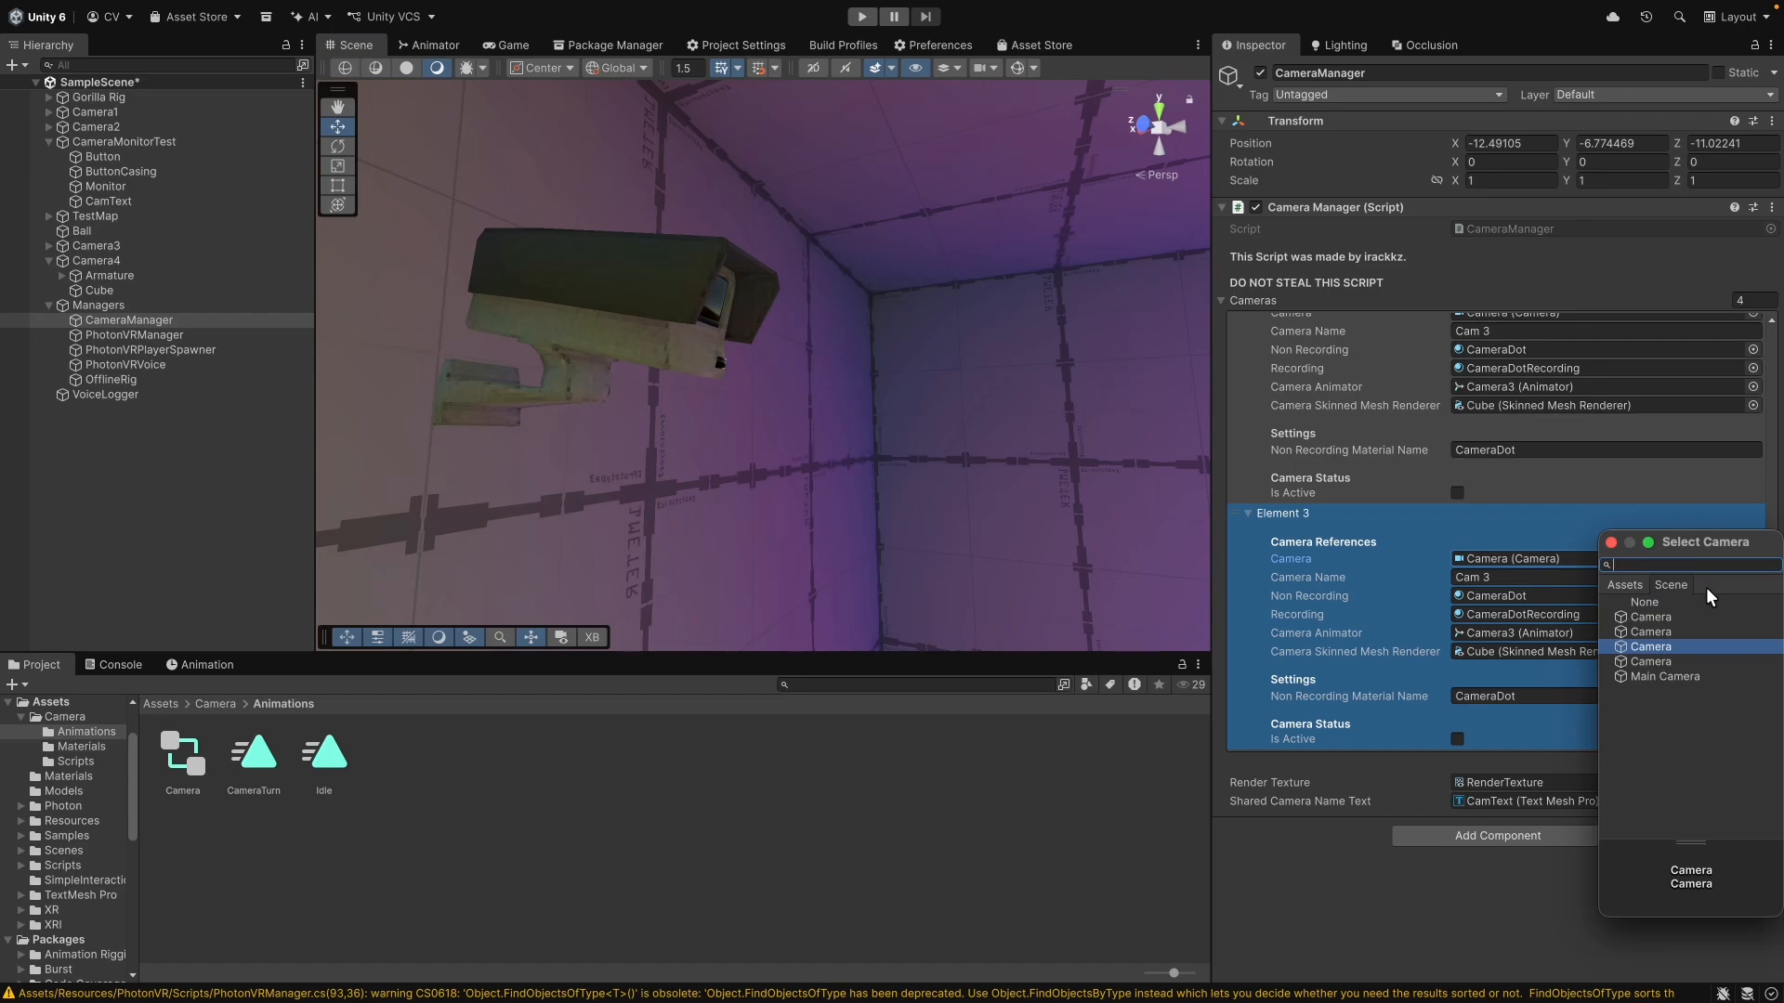
pyautogui.doubleClick(1700, 600)
pyautogui.click(1752, 595)
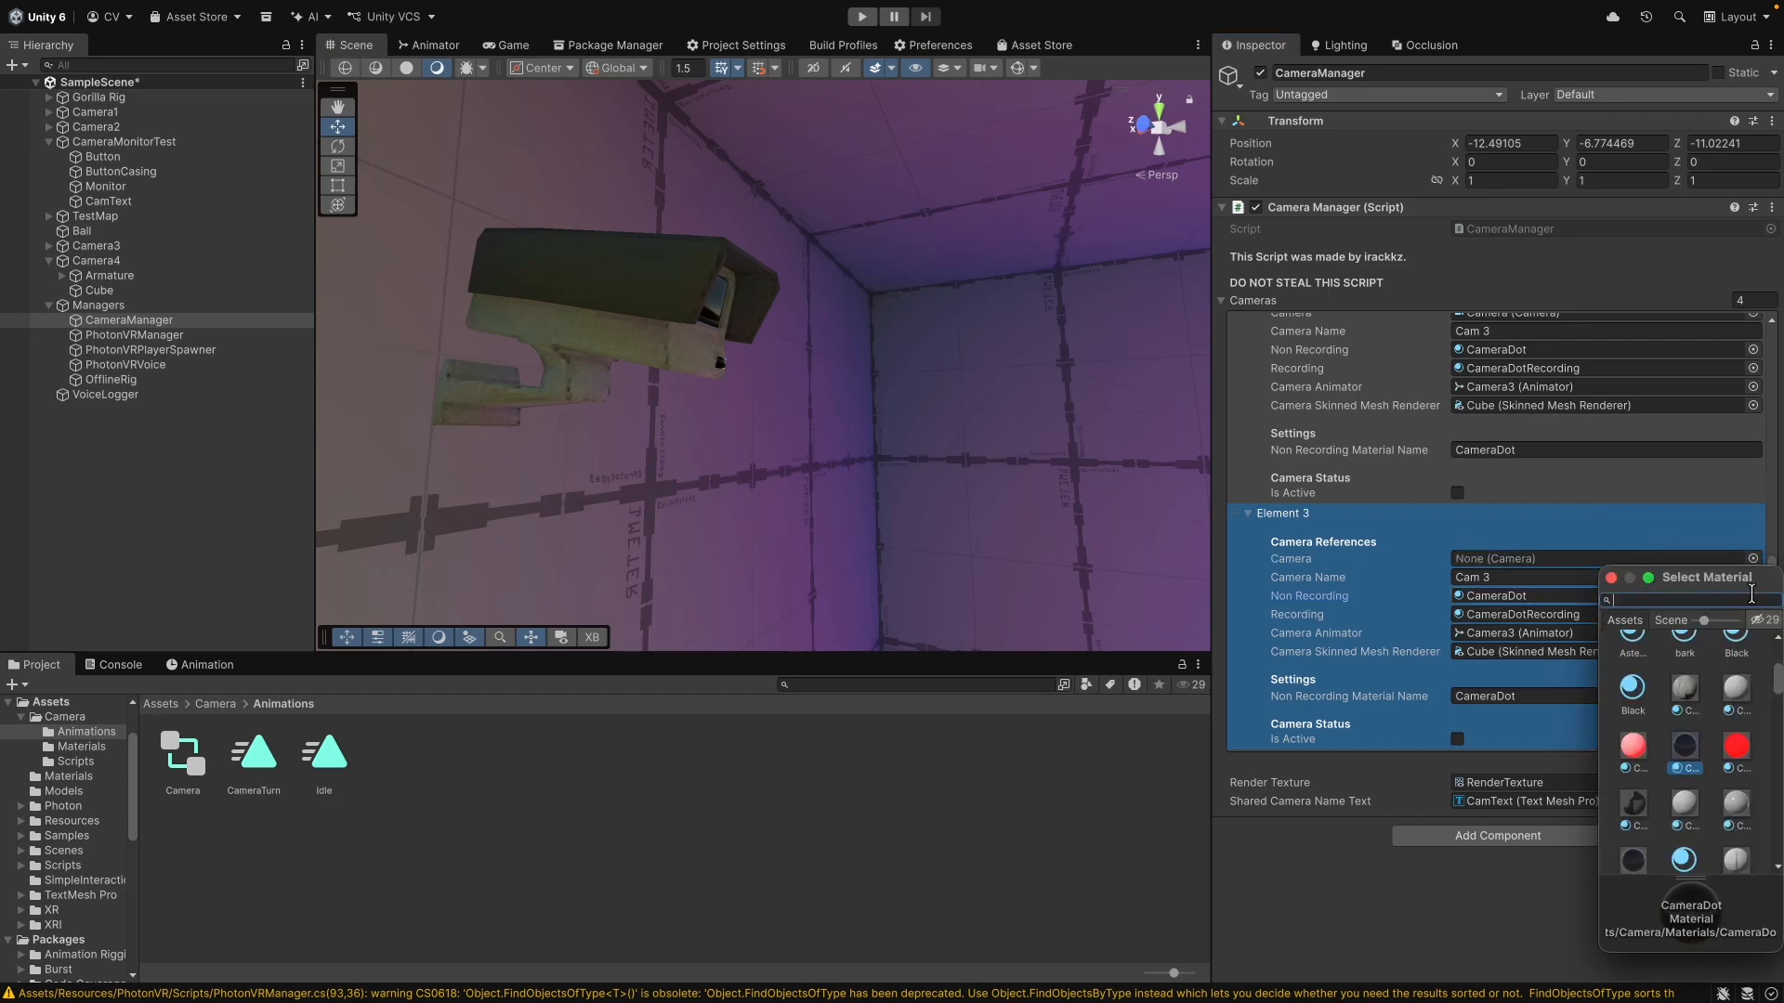
# Step: Add a Camera object as a child of Camera4 and delete it again
pyautogui.click(185, 261)
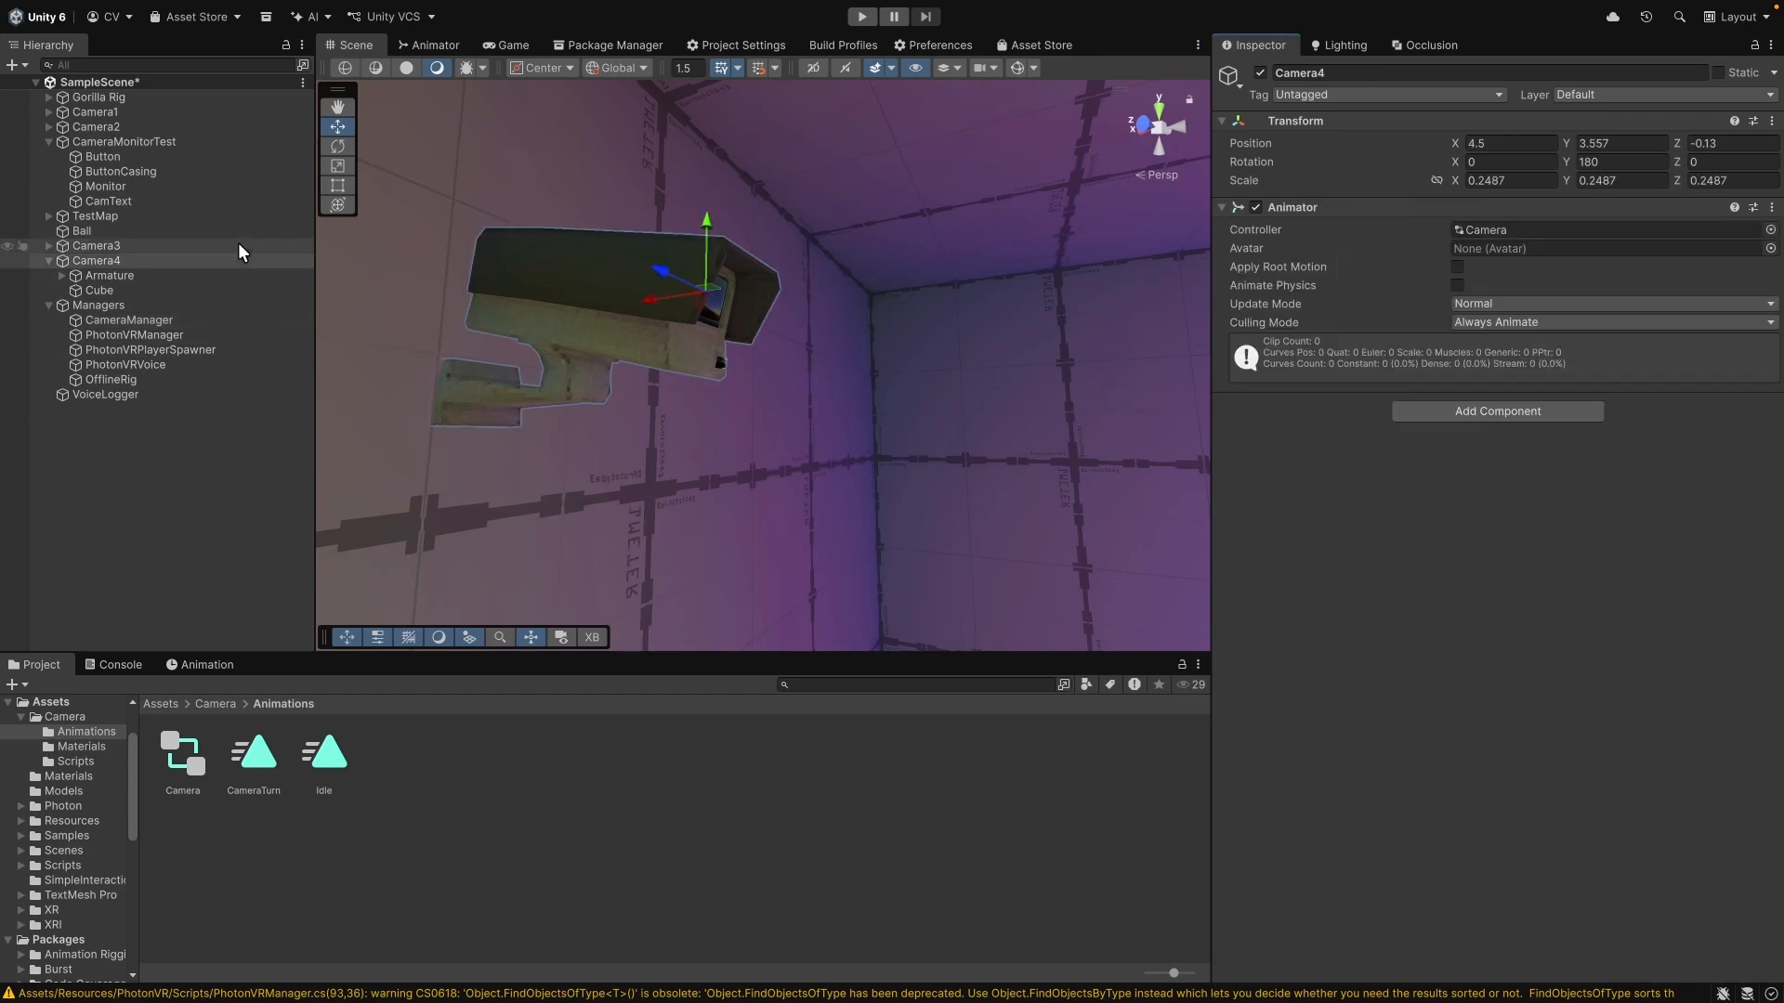
pyautogui.rightClick(183, 263)
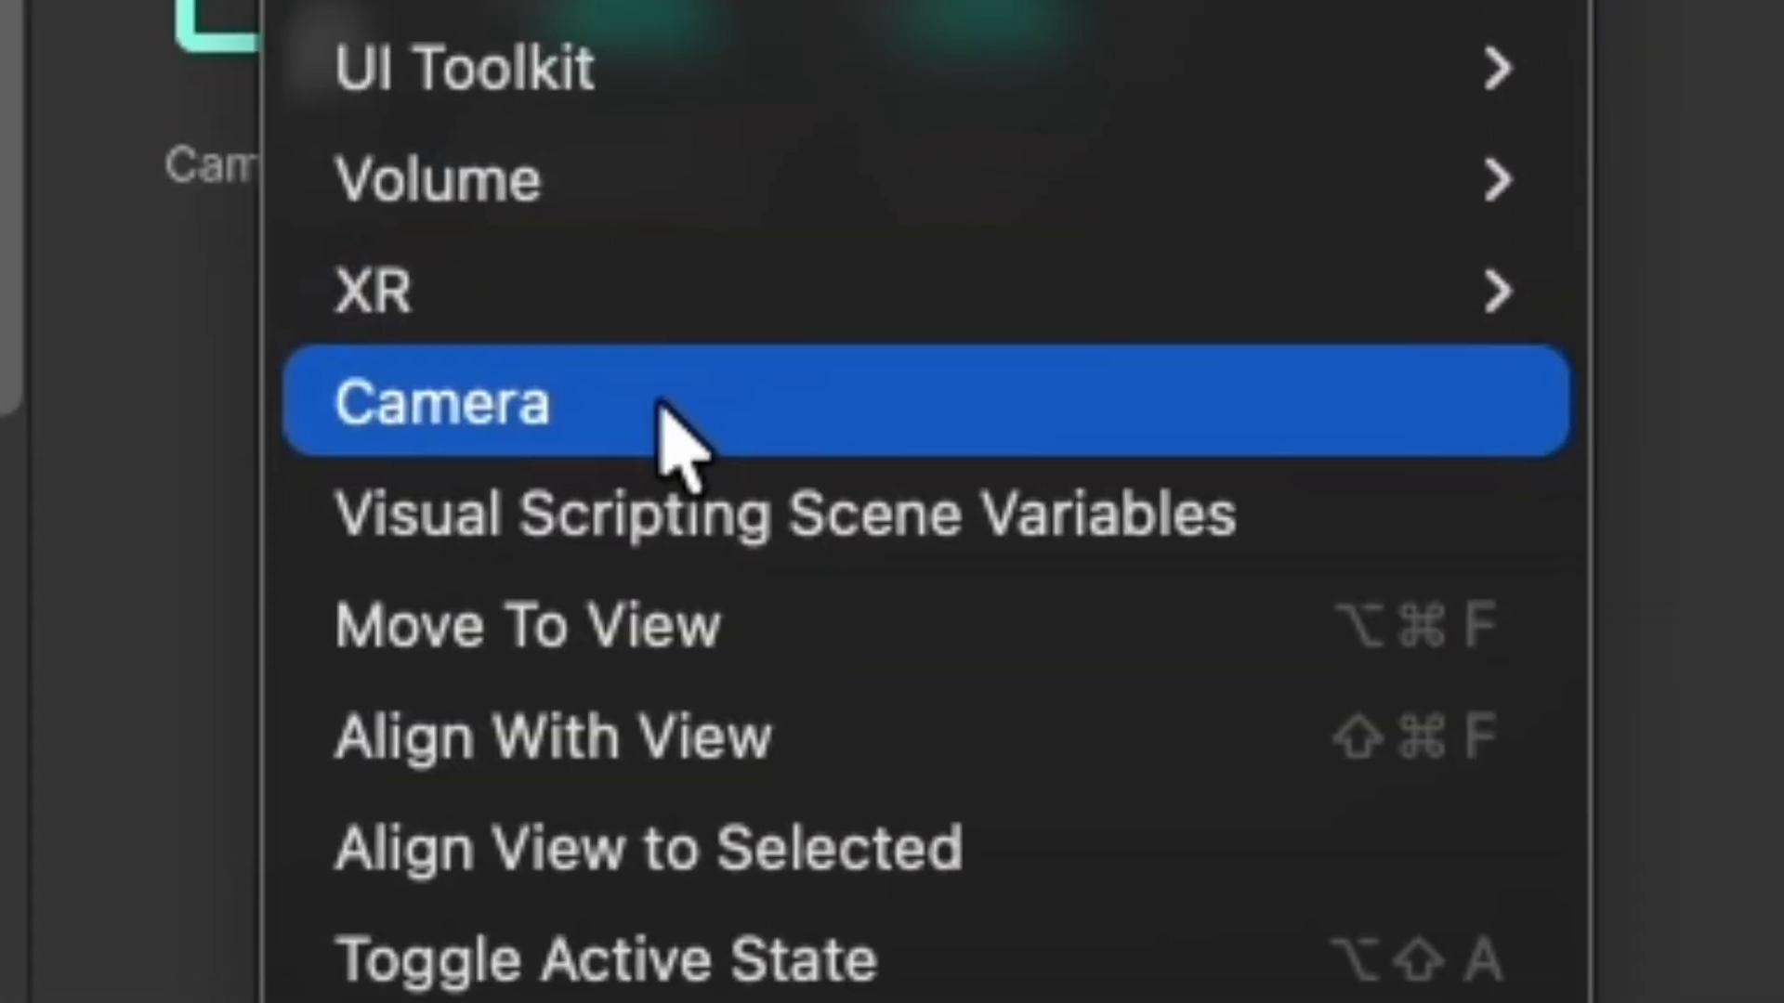
pyautogui.click(265, 837)
pyautogui.rightClick(80, 305)
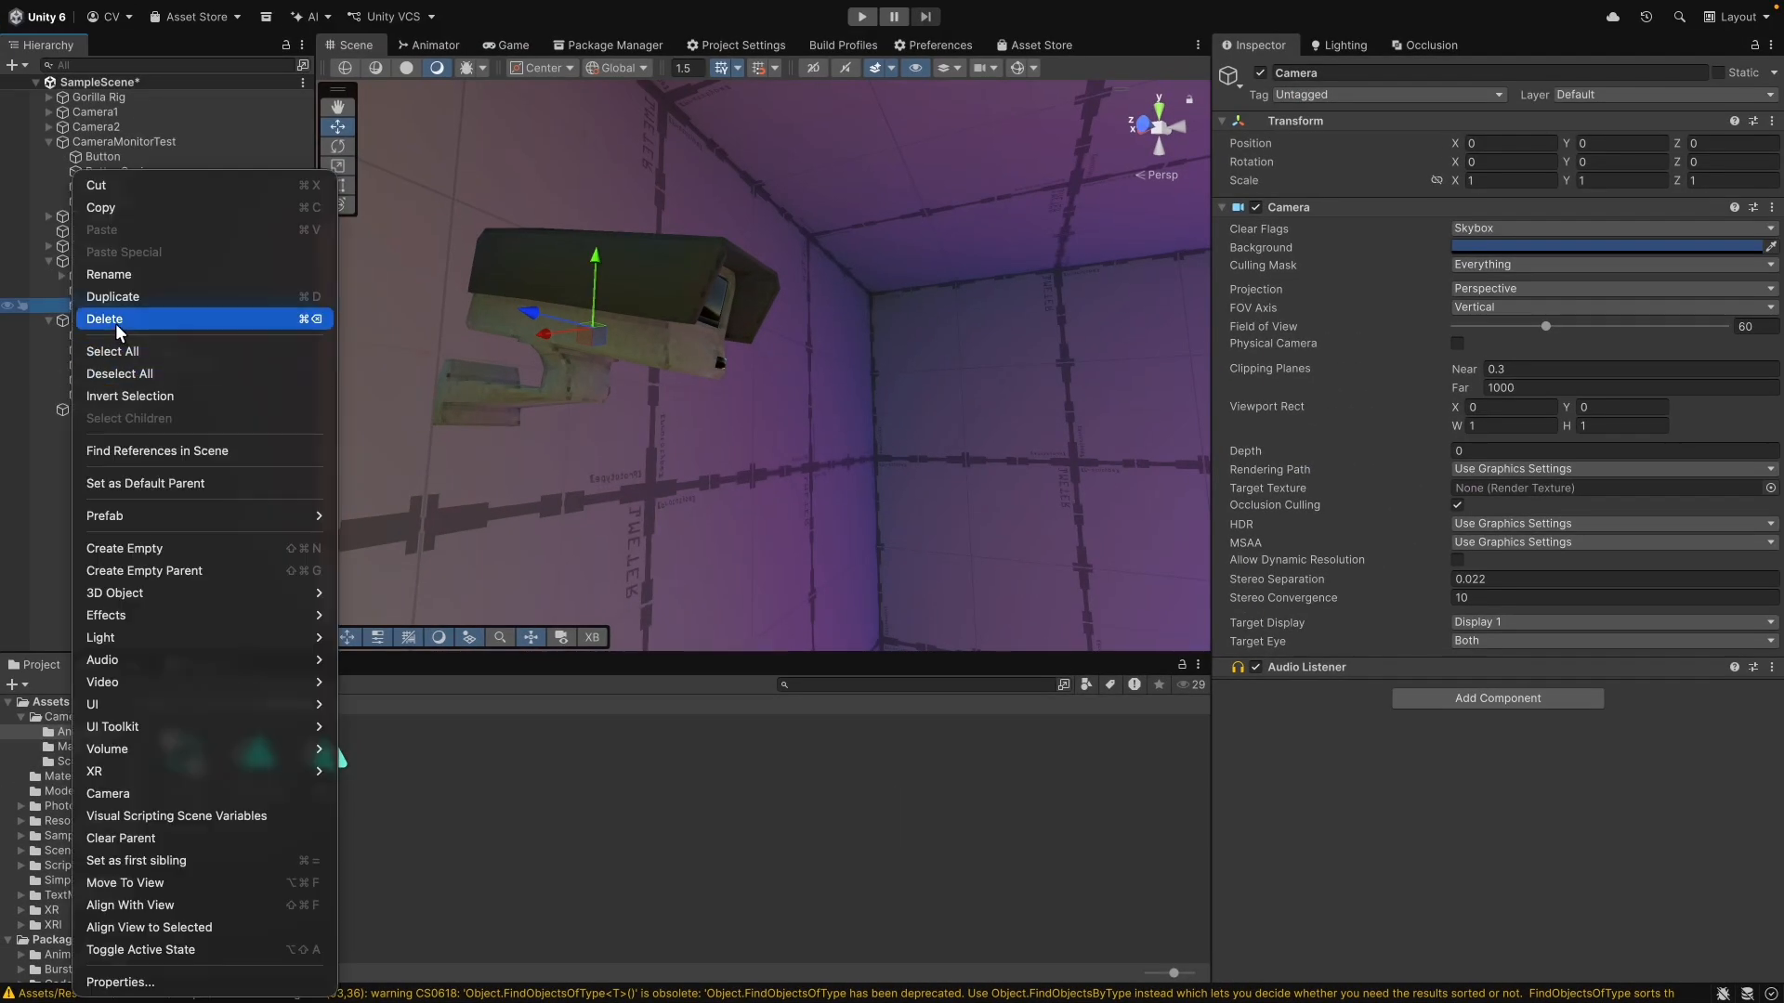
pyautogui.click(115, 322)
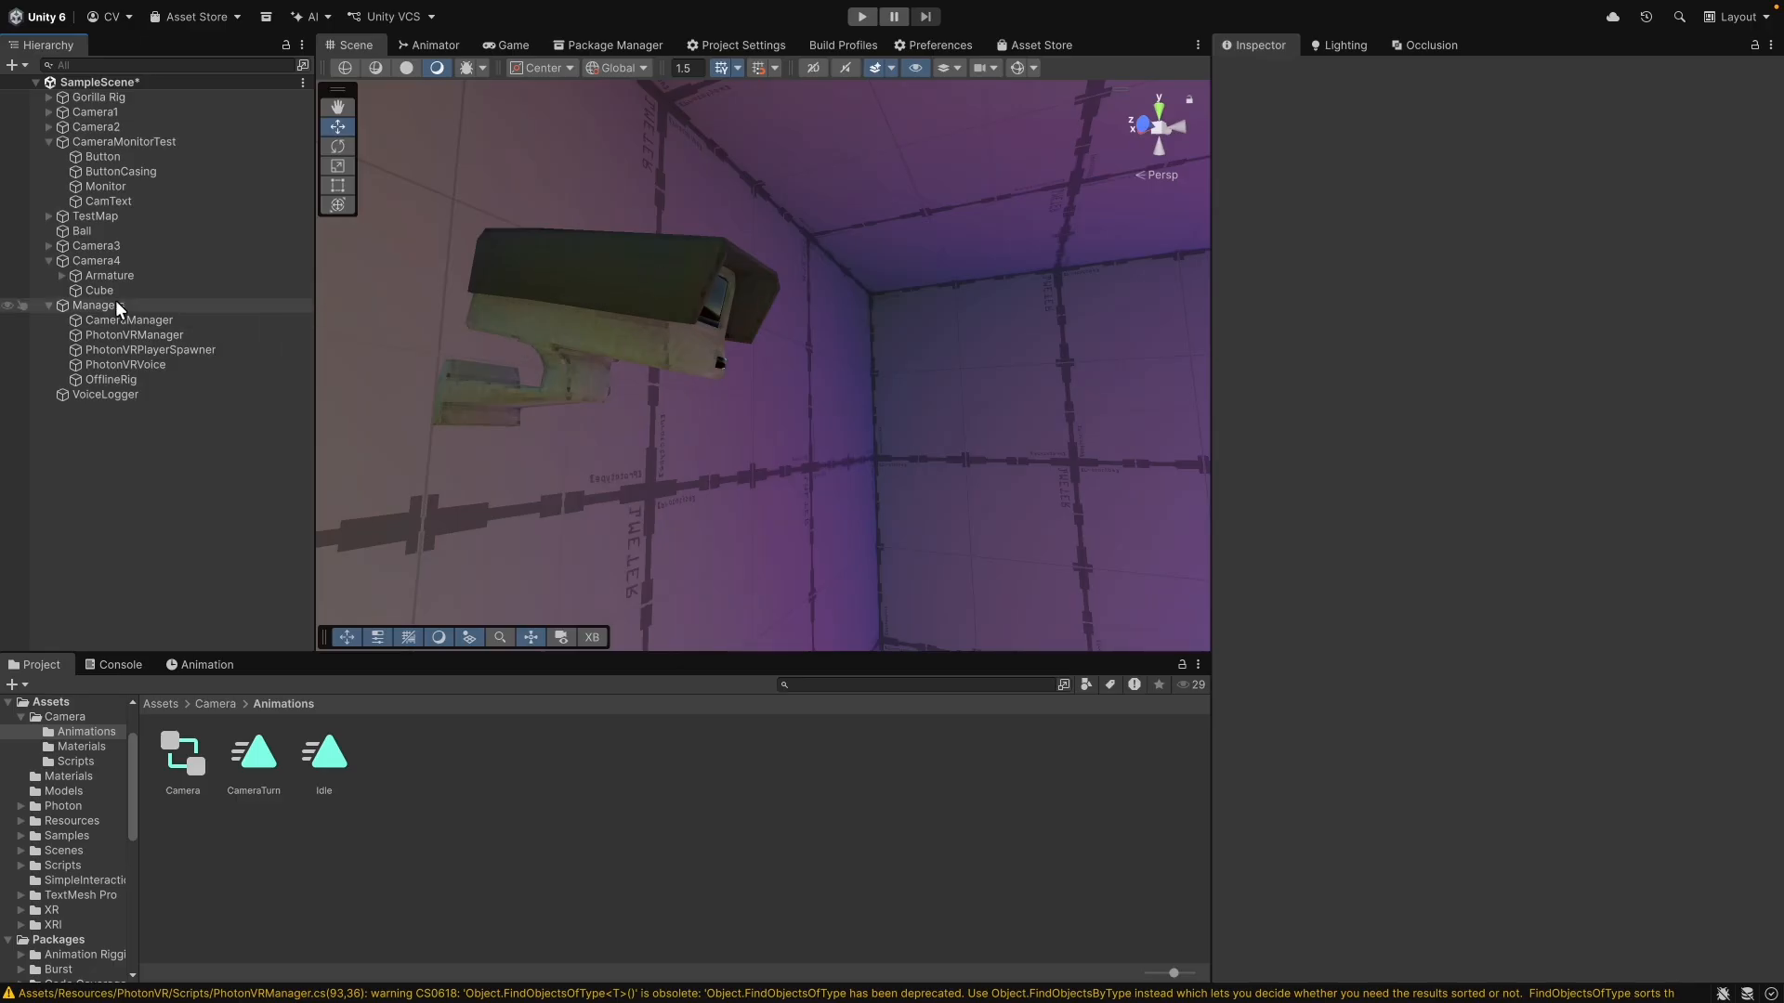
# Step: Assign the Camera under Camera4's Bone.003 to Element 3 of the Camera Manager and set its camera name to Cam4
pyautogui.click(62, 275)
pyautogui.click(160, 305)
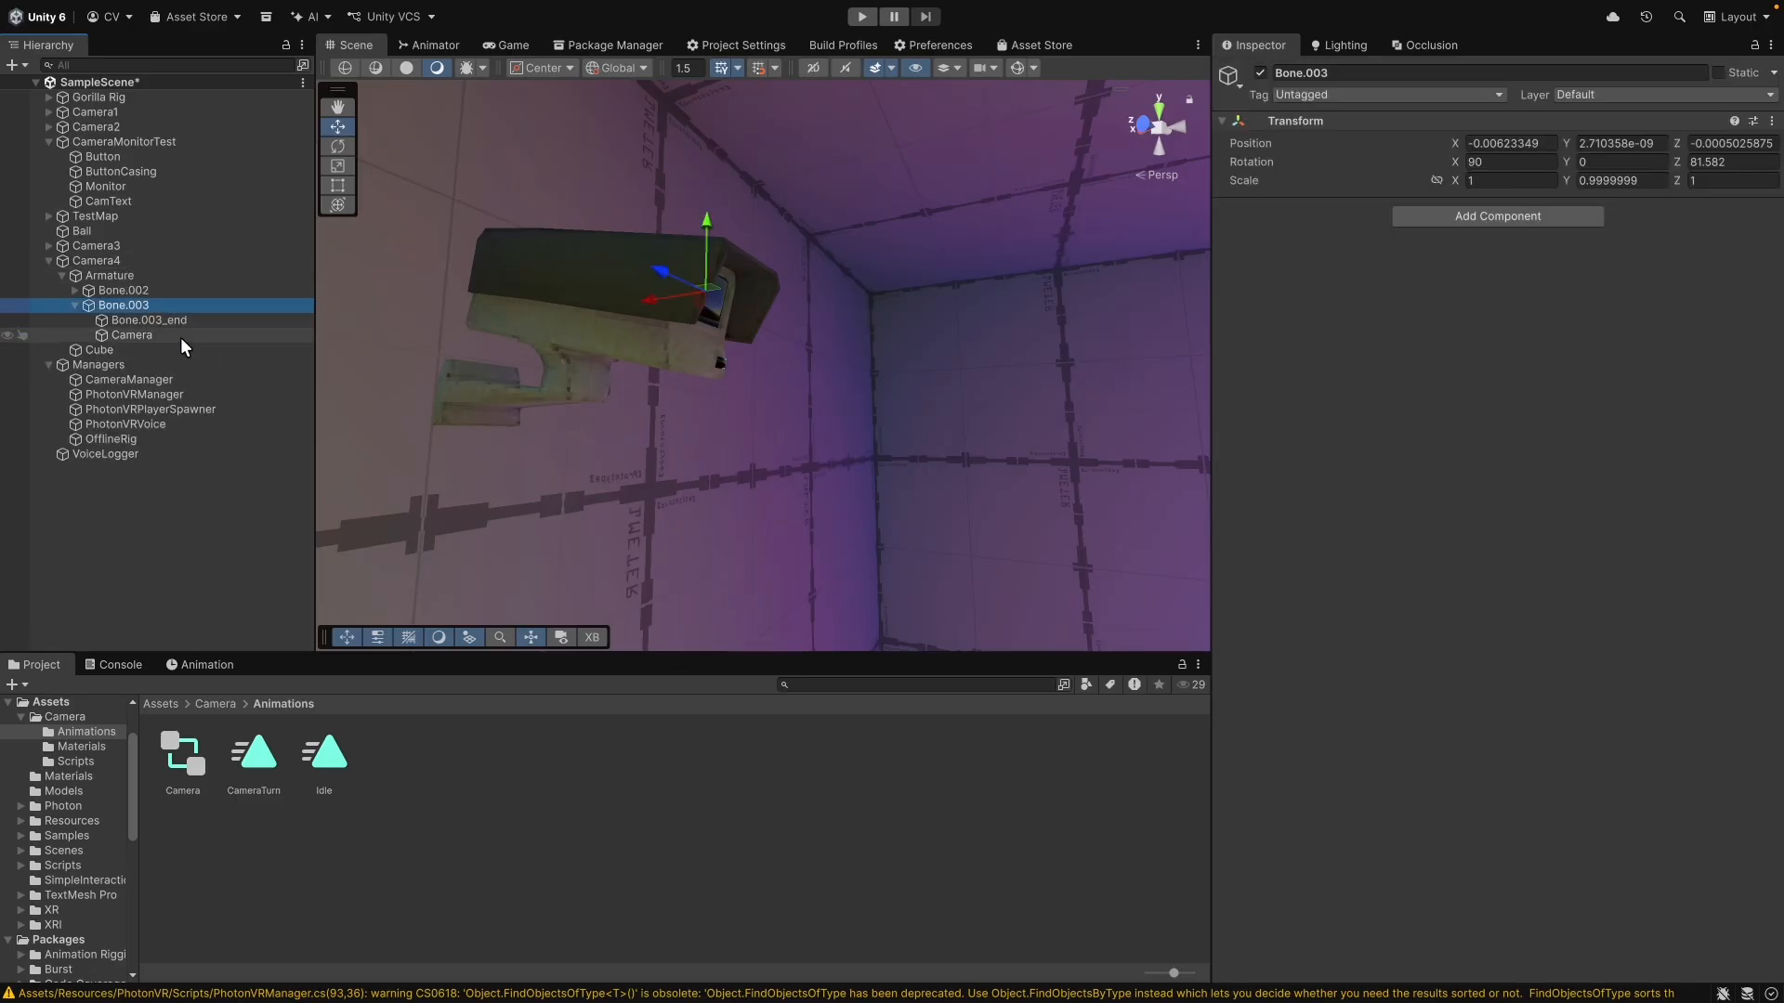
pyautogui.click(180, 337)
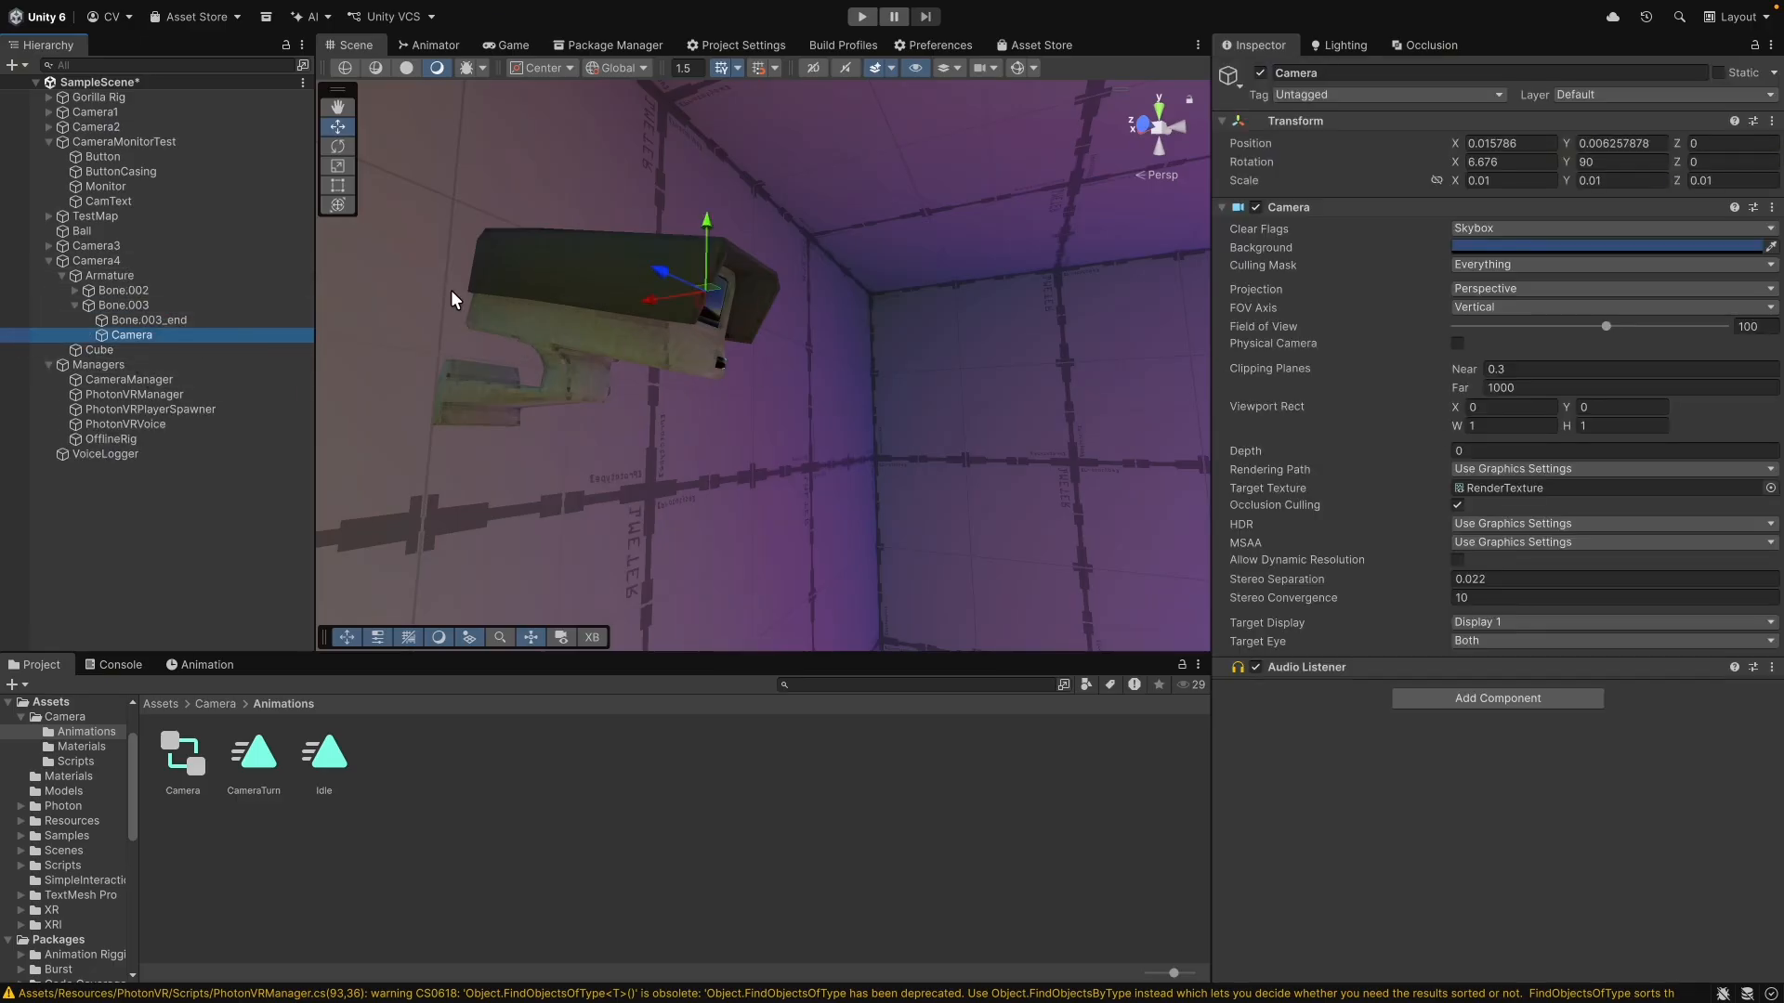
pyautogui.click(156, 380)
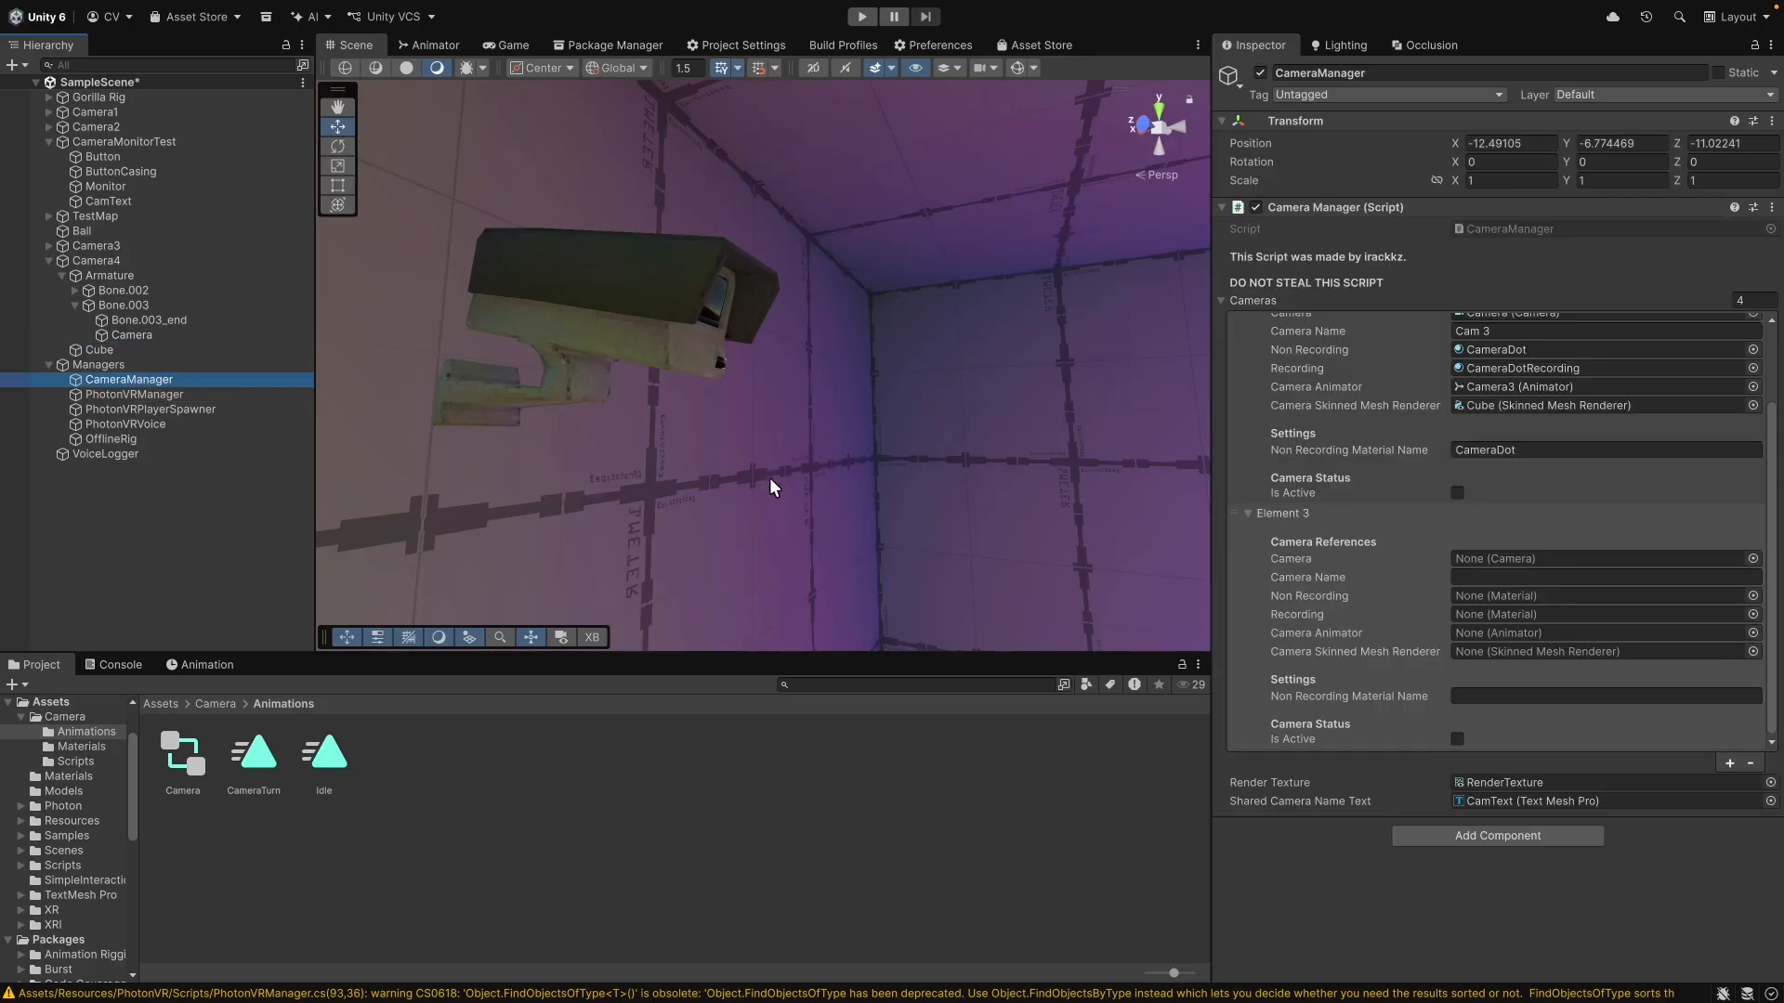
pyautogui.moveTo(147, 337); pyautogui.dragTo(1528, 564)
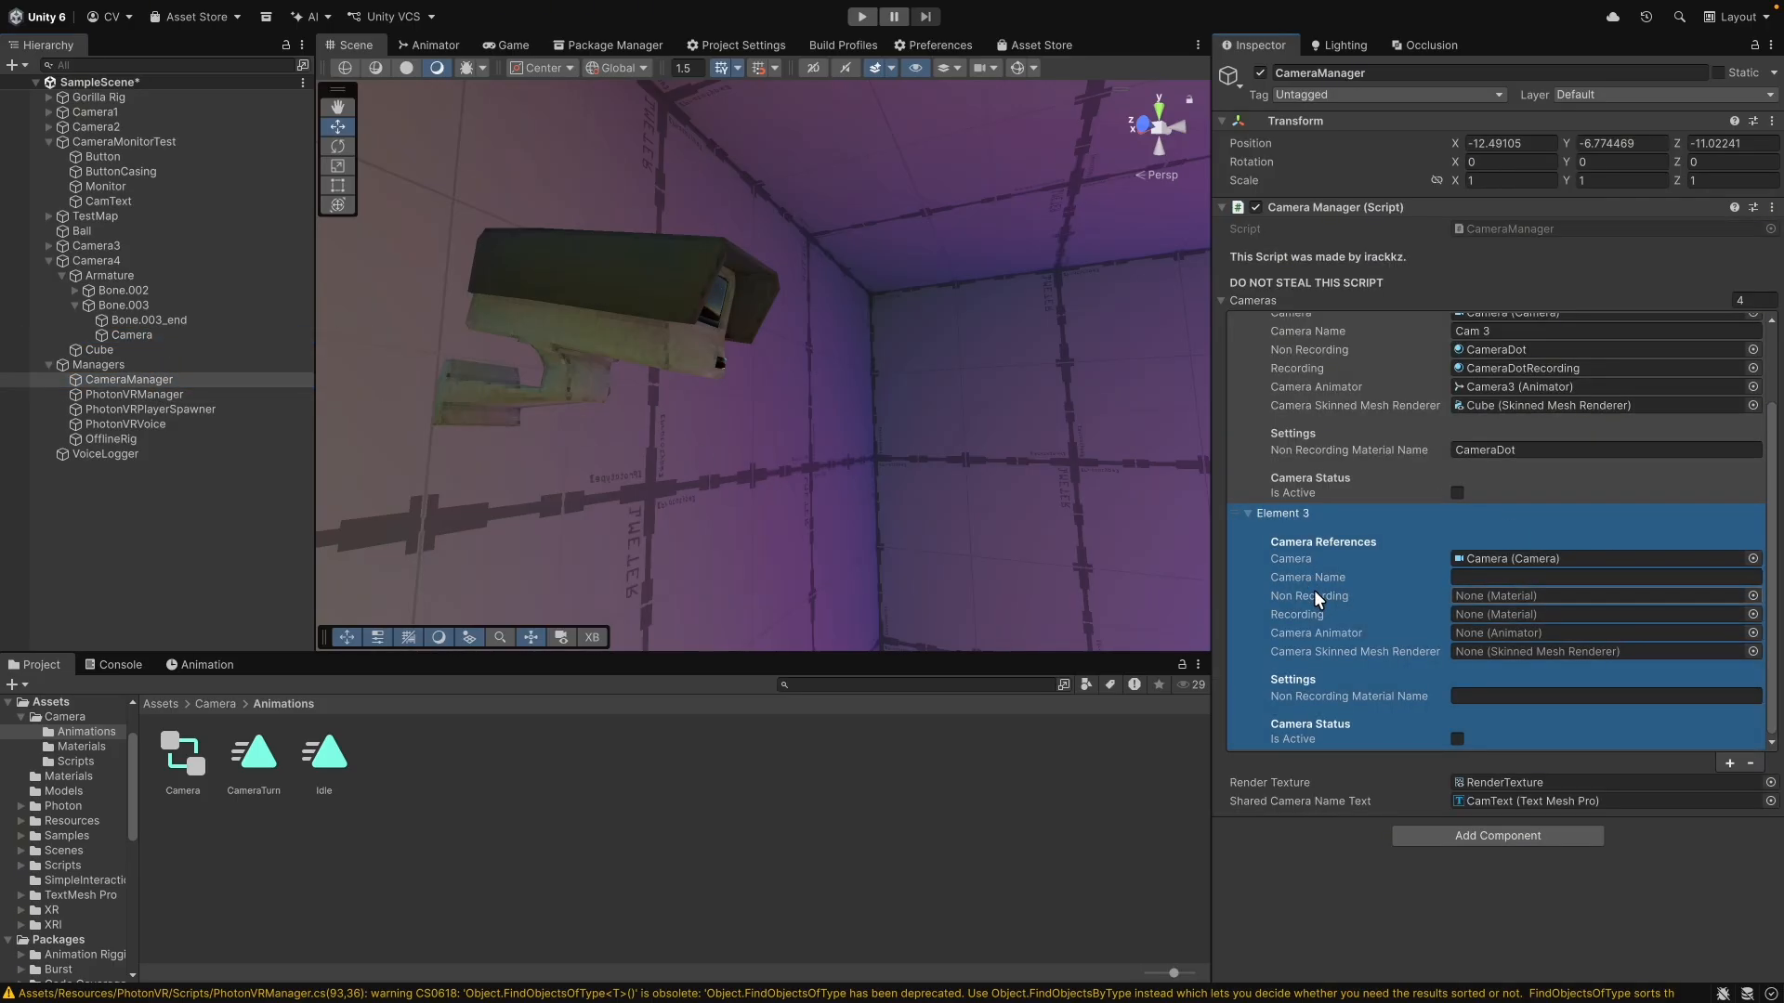
pyautogui.click(1467, 578)
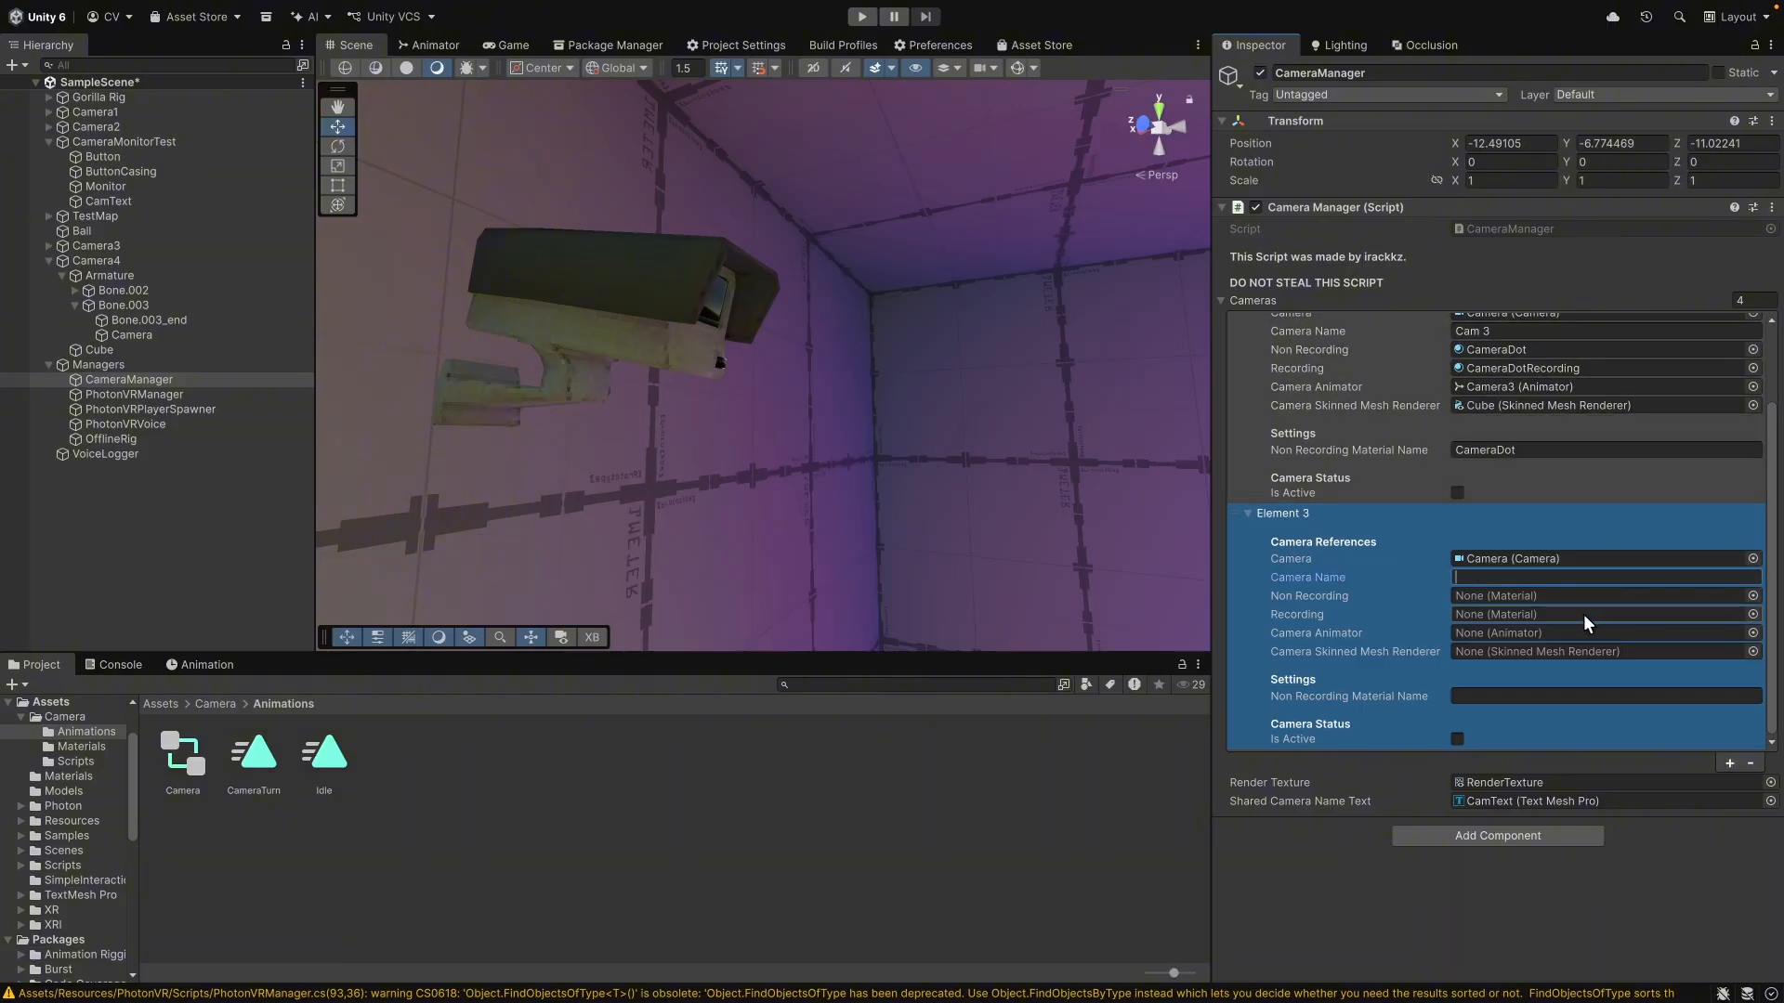
pyautogui.write('Cam4')
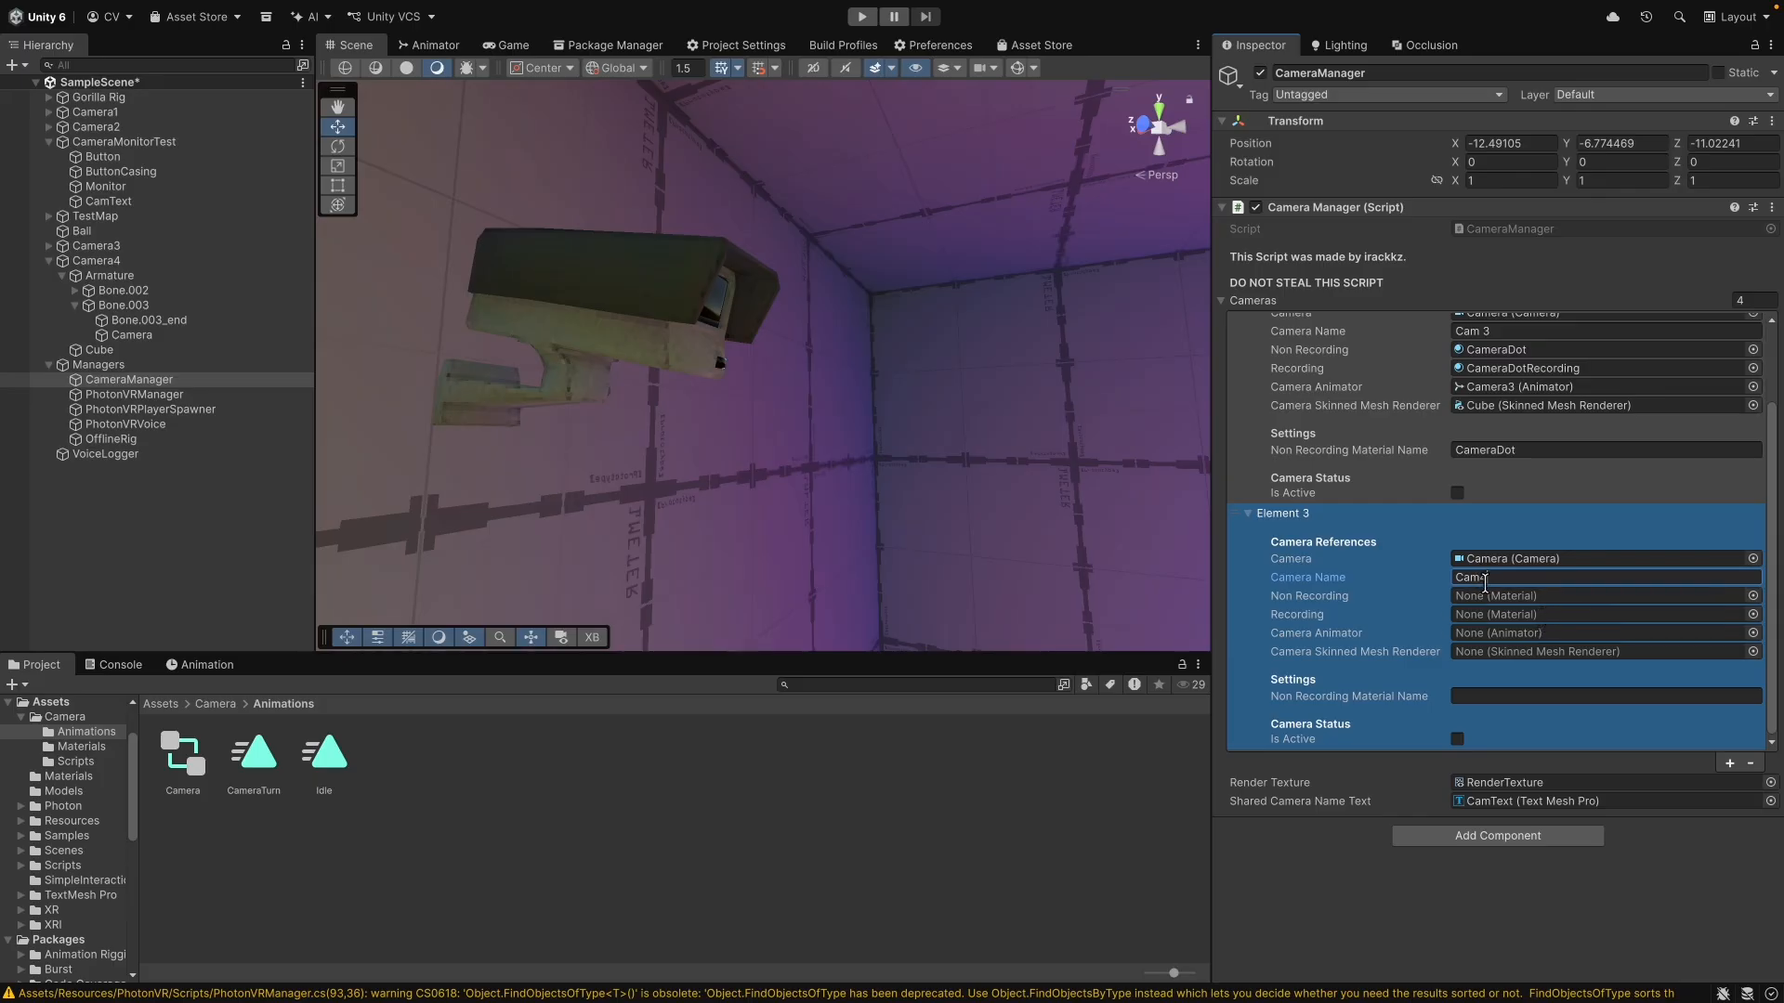
# Step: Assign the CameraDot material from the Camera/Materials folder as Element 3's Non Recording material
pyautogui.click(1752, 595)
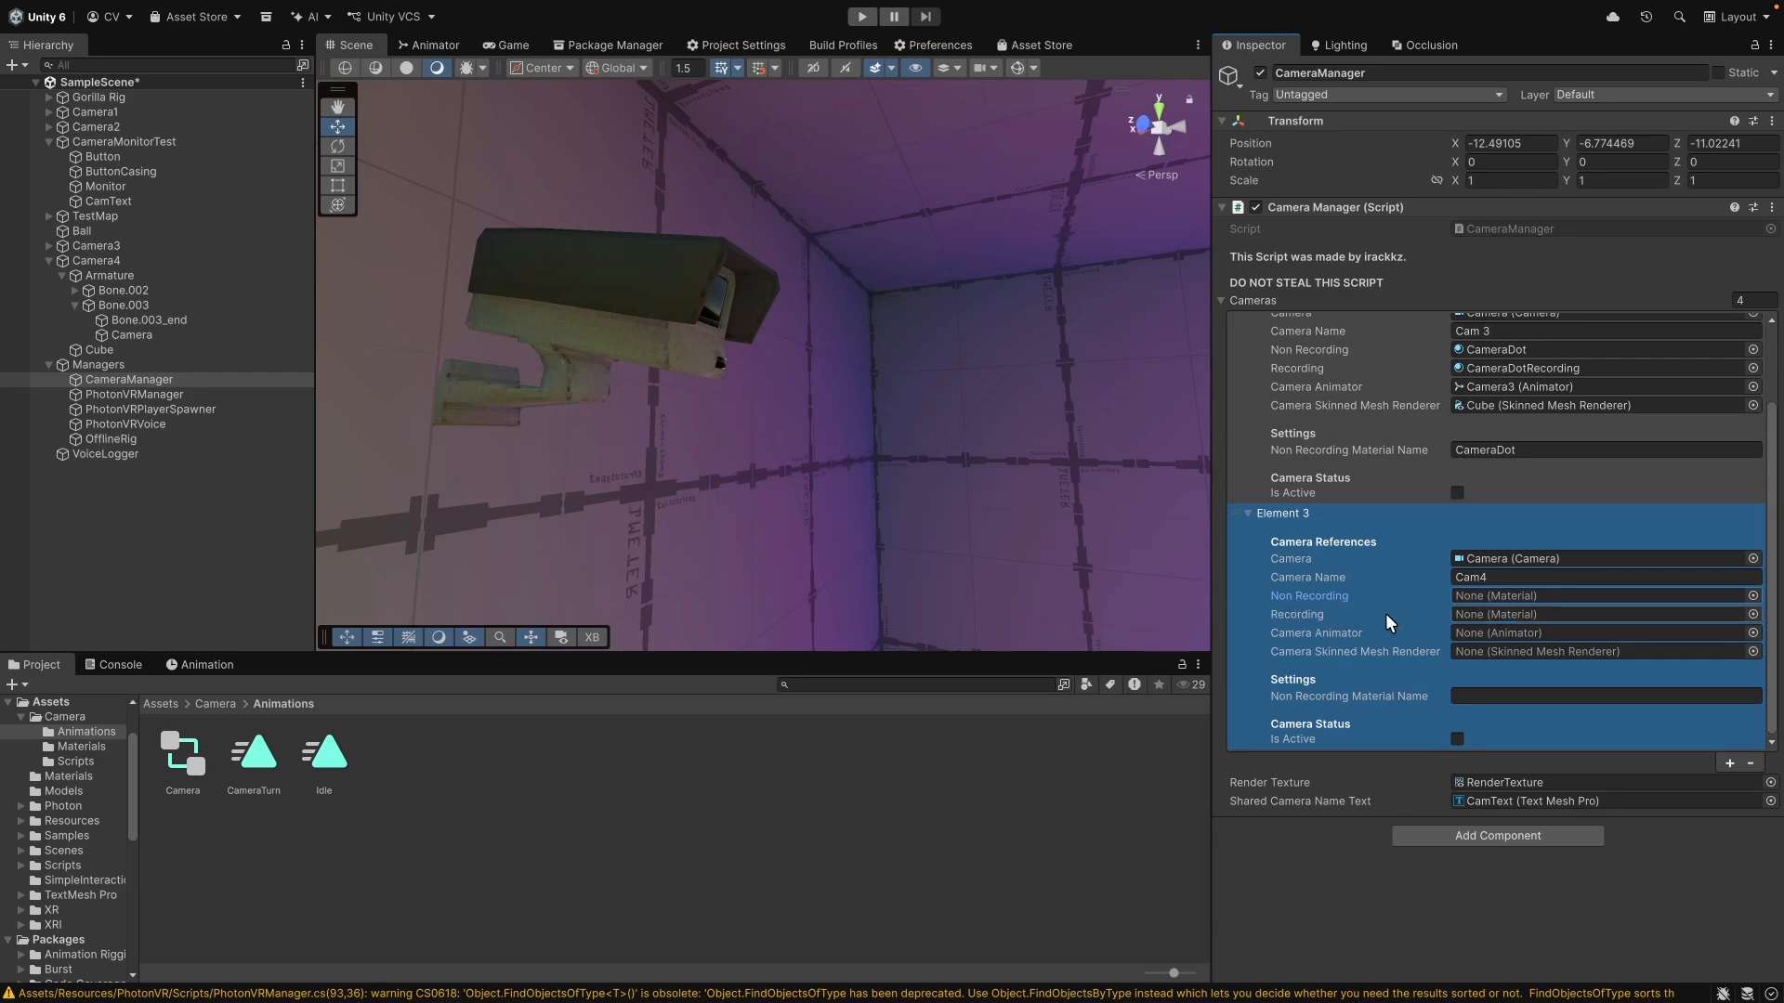
pyautogui.click(221, 705)
pyautogui.click(321, 752)
pyautogui.doubleClick(321, 750)
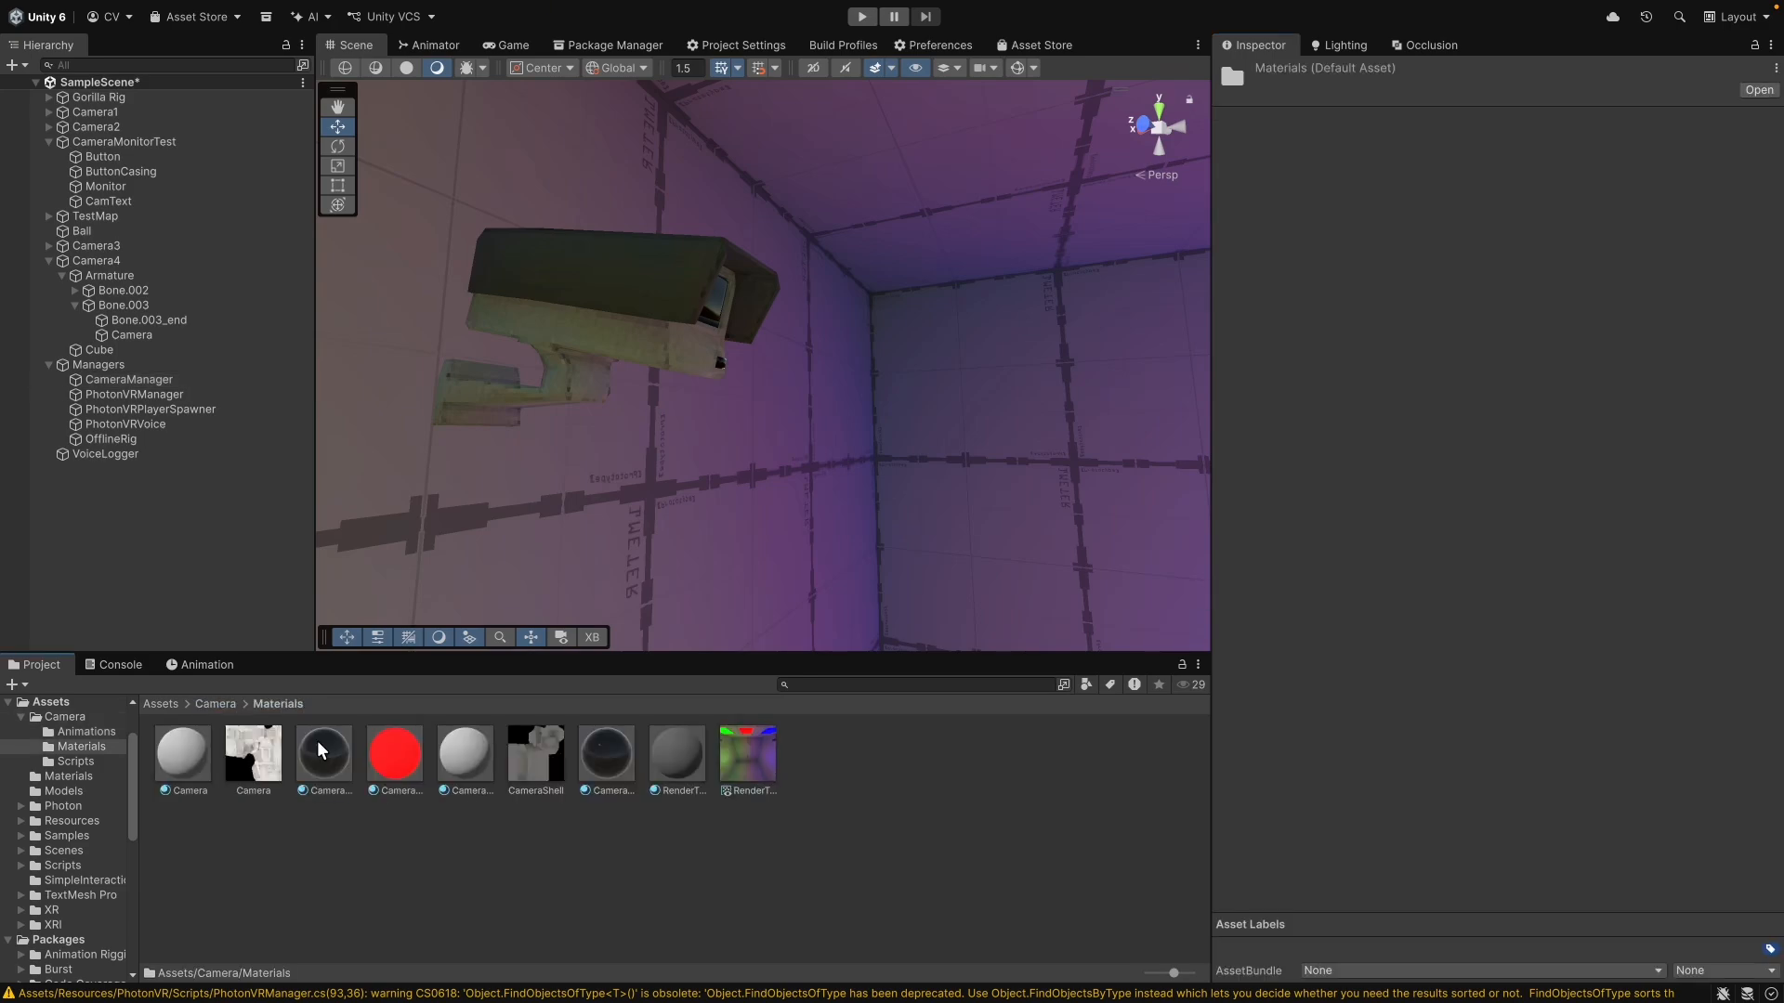
pyautogui.click(322, 751)
pyautogui.click(129, 380)
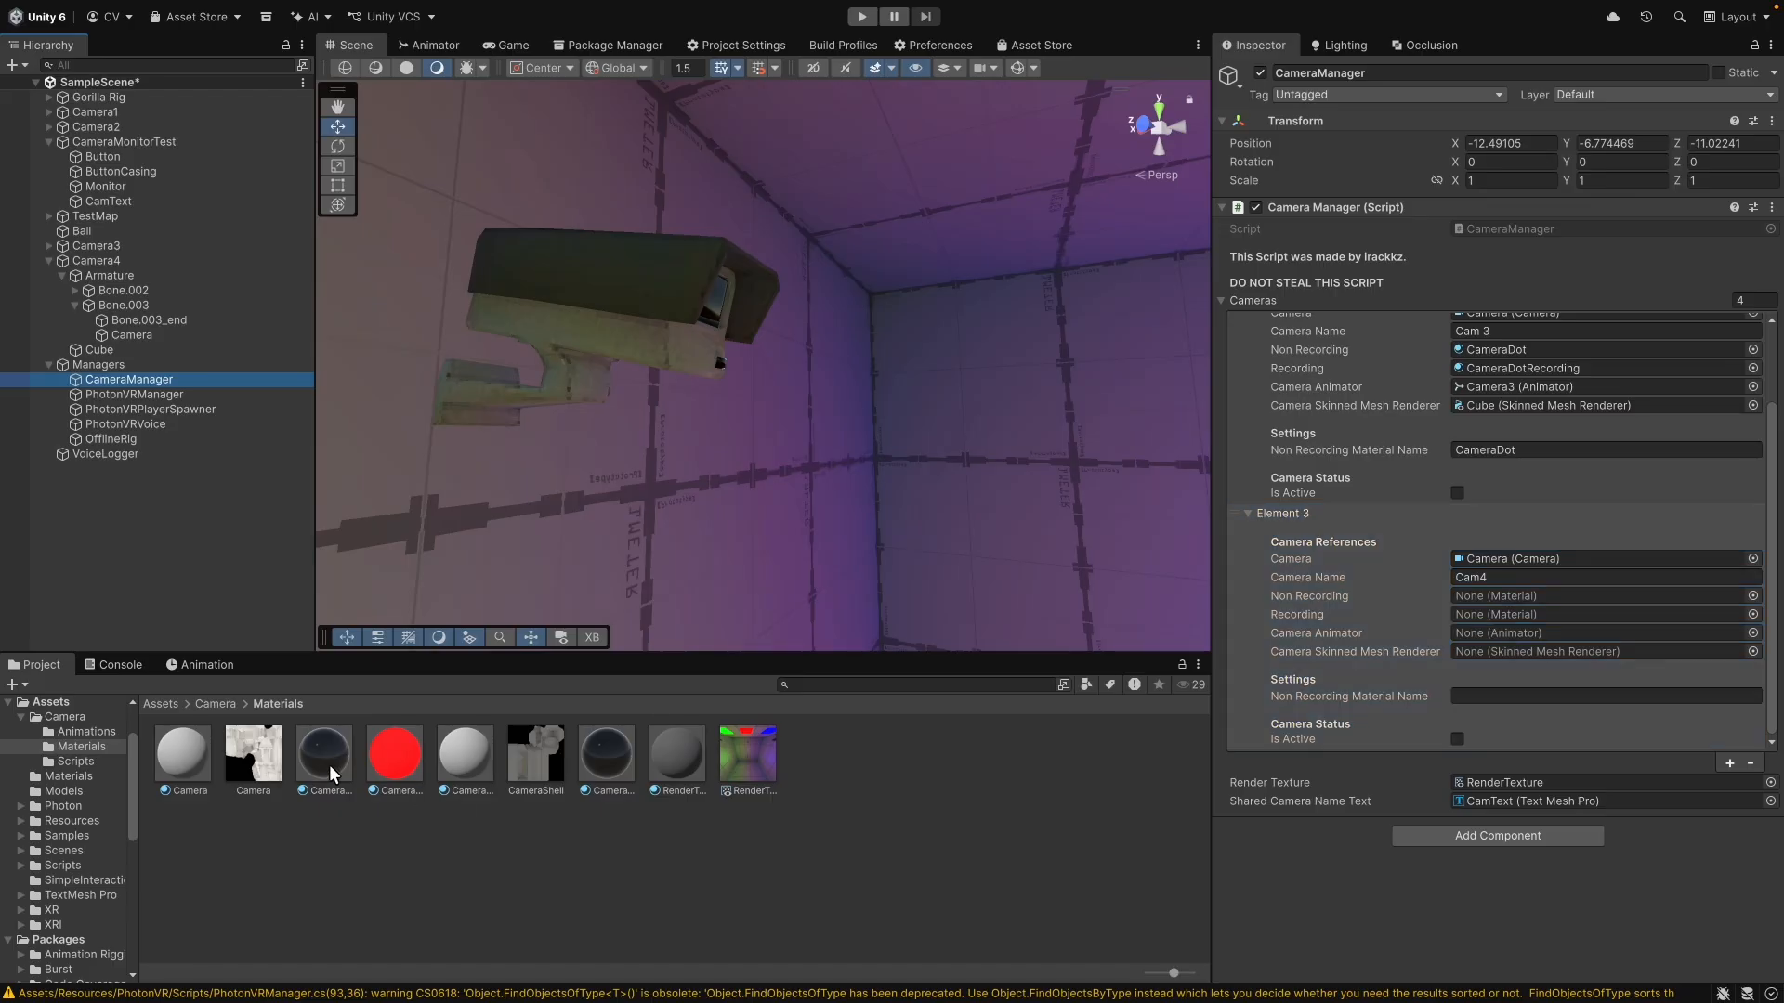
pyautogui.moveTo(325, 762); pyautogui.dragTo(1524, 594)
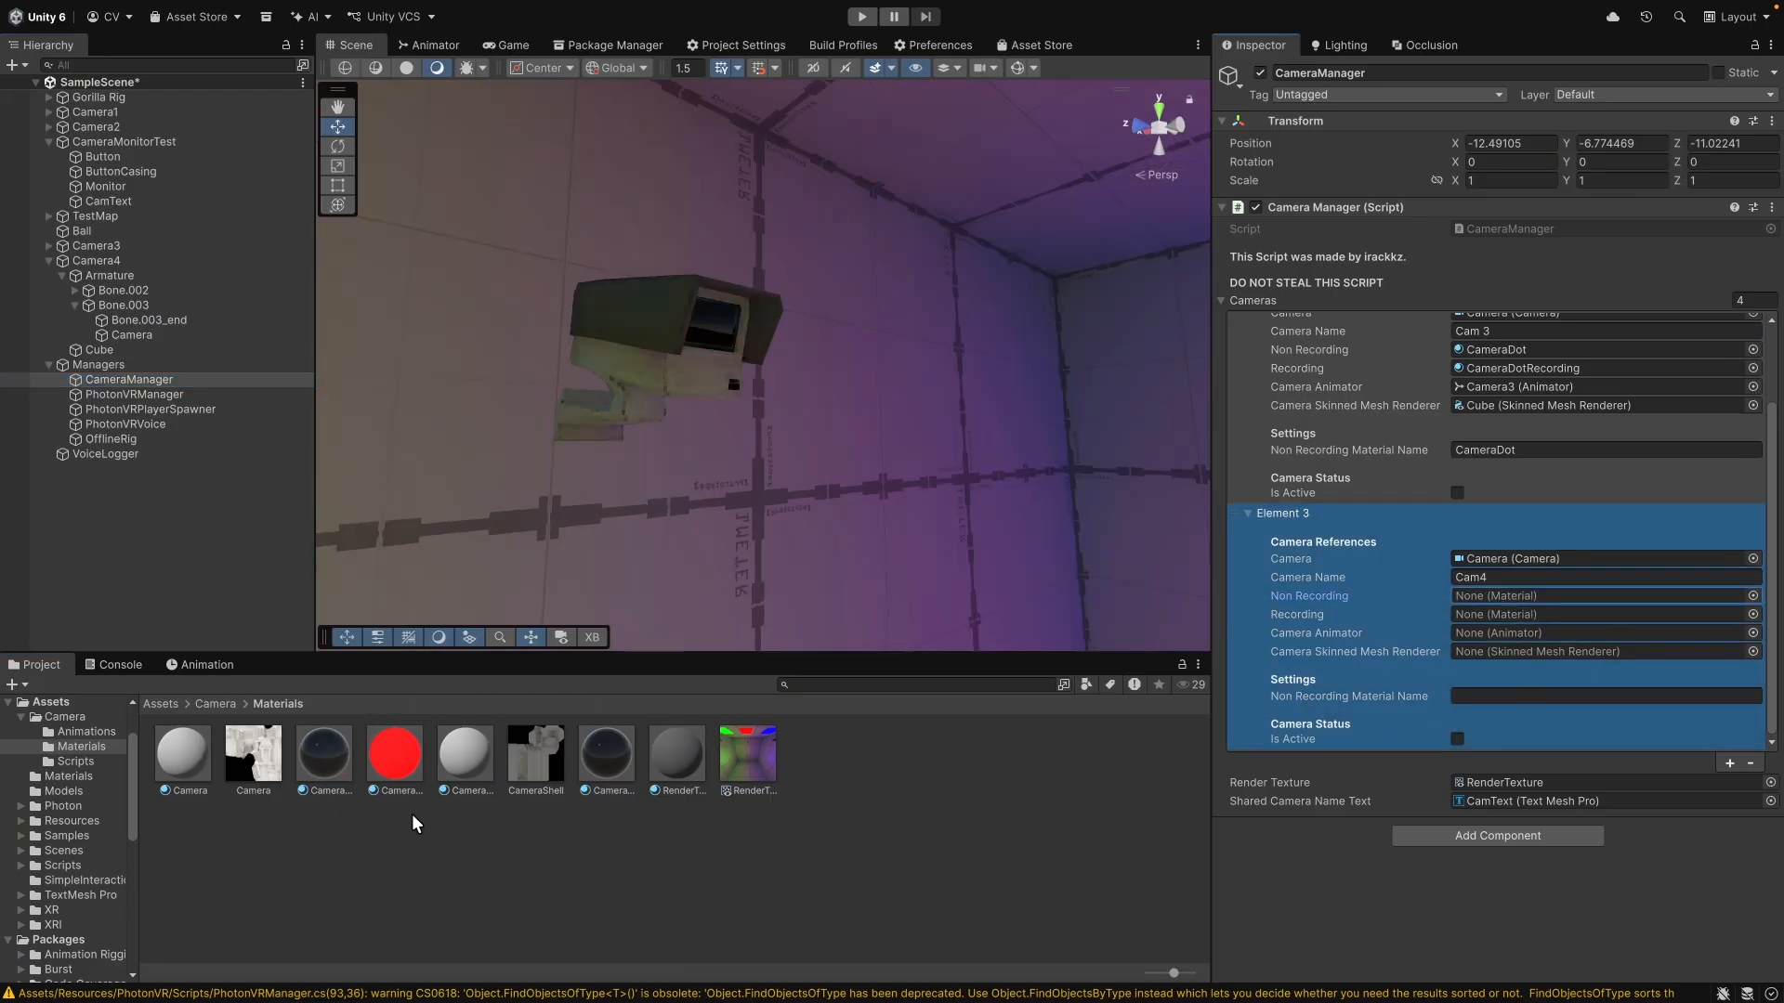
pyautogui.moveTo(353, 773); pyautogui.dragTo(1637, 604)
# Step: Preview the red recording material on Camera4's indicator dot in the scene and put the CameraDot material back
pyautogui.scroll(3, 775, 481)
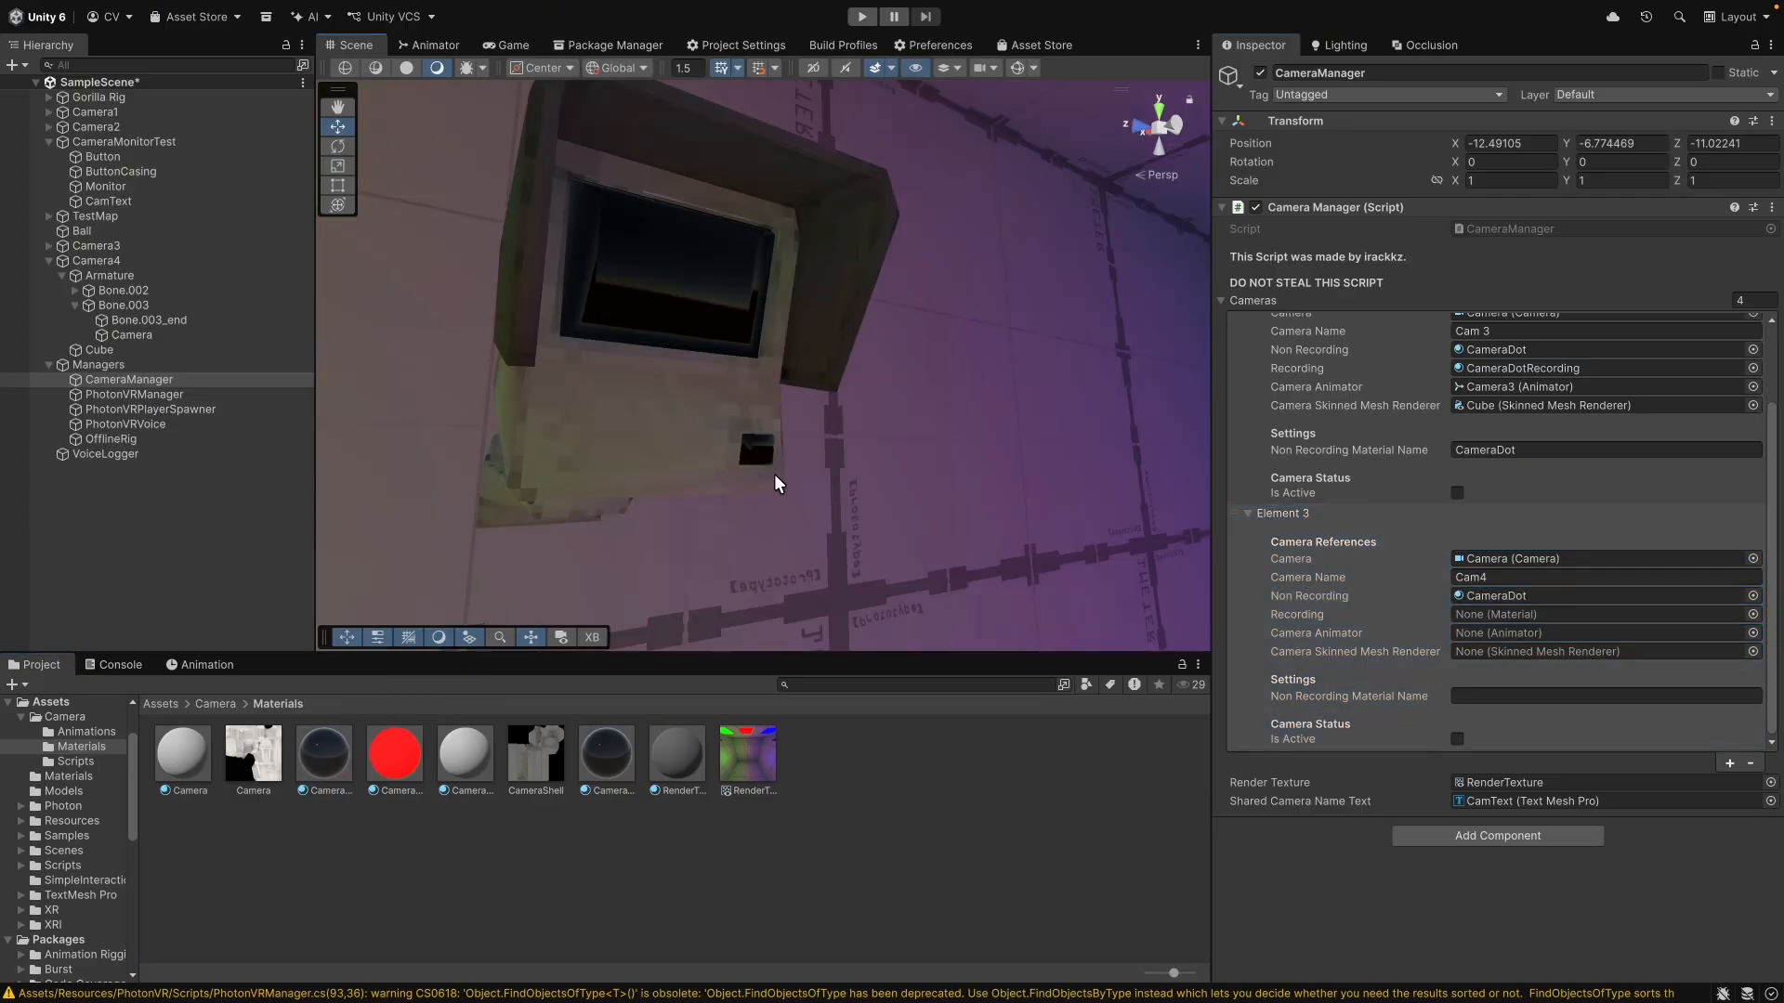
pyautogui.moveTo(792, 483); pyautogui.dragTo(1585, 728, button='right')
pyautogui.click(1585, 729)
pyautogui.moveTo(873, 474); pyautogui.dragTo(1063, 566, button='right')
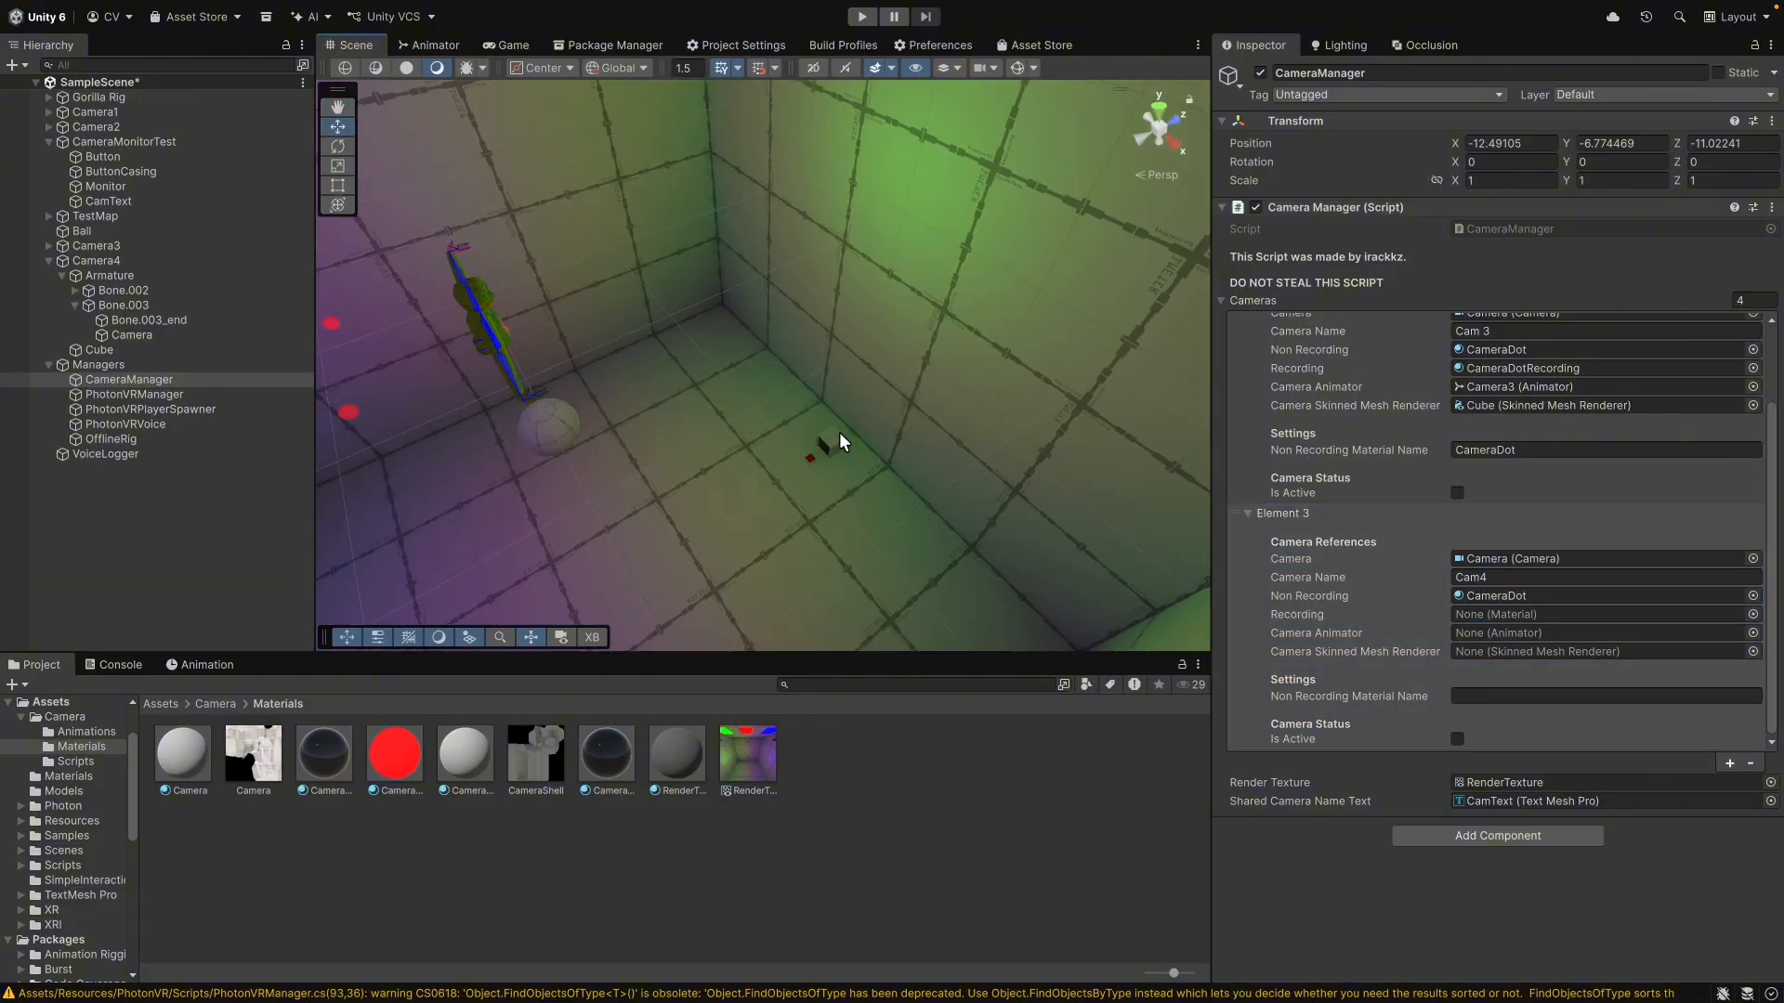
pyautogui.moveTo(839, 432); pyautogui.dragTo(1693, 280, button='right')
pyautogui.moveTo(841, 396); pyautogui.dragTo(875, 305, button='right')
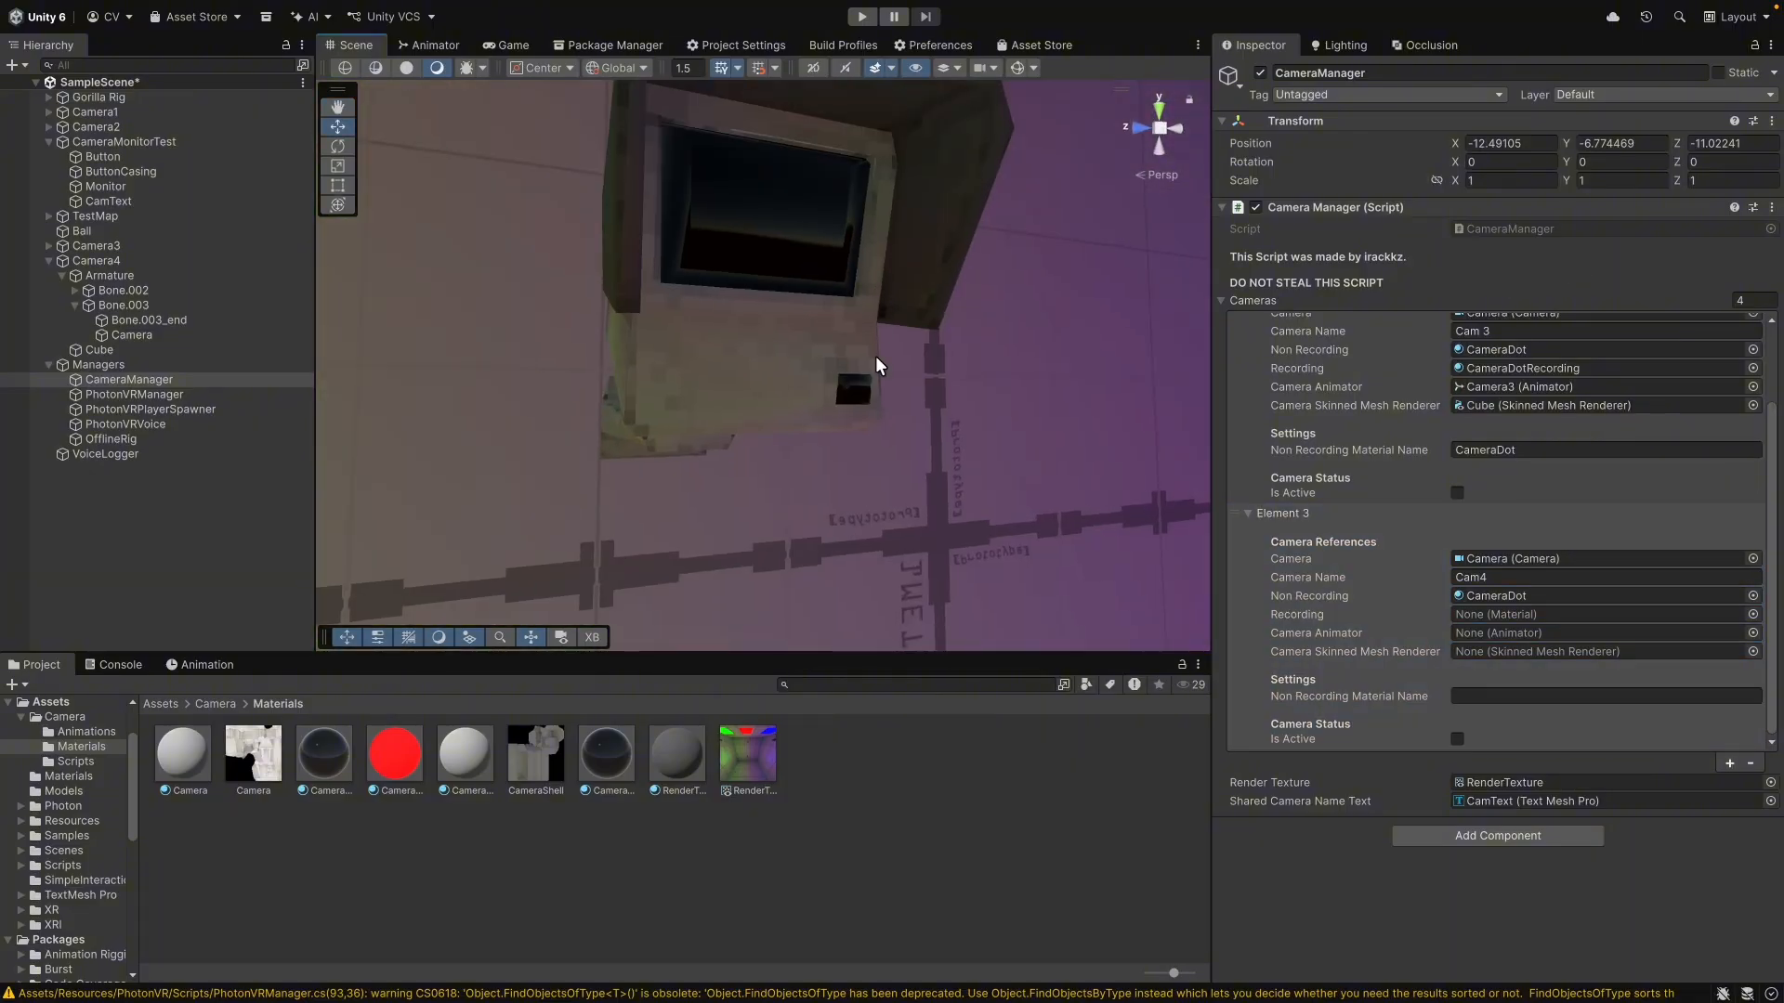
pyautogui.scroll(3, 761, 418)
pyautogui.moveTo(395, 752); pyautogui.dragTo(769, 394)
pyautogui.moveTo(769, 394); pyautogui.dragTo(535, 422, button='right')
pyautogui.moveTo(324, 752); pyautogui.dragTo(745, 422)
pyautogui.moveTo(745, 422); pyautogui.dragTo(747, 422)
# Step: Fill Element 3's remaining references with the CameraDotRecording material, the Camera4 animator and the Cube skinned mesh renderer
pyautogui.click(130, 379)
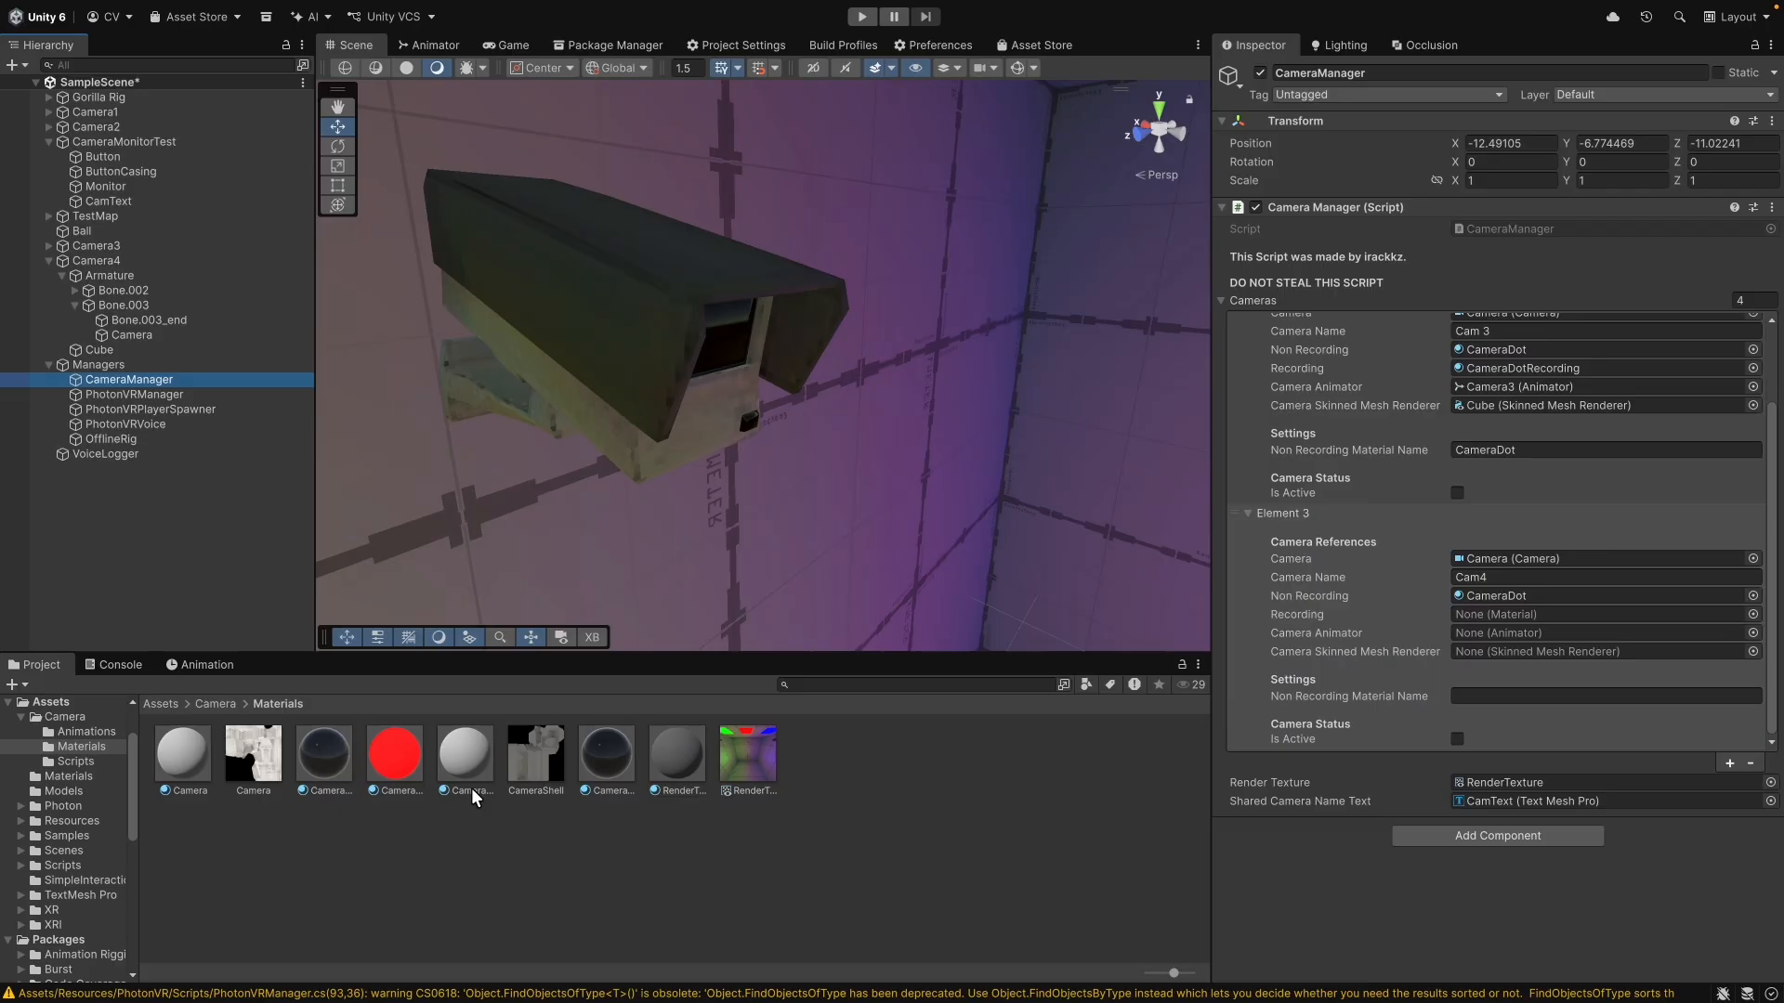
pyautogui.moveTo(401, 760); pyautogui.dragTo(1557, 616)
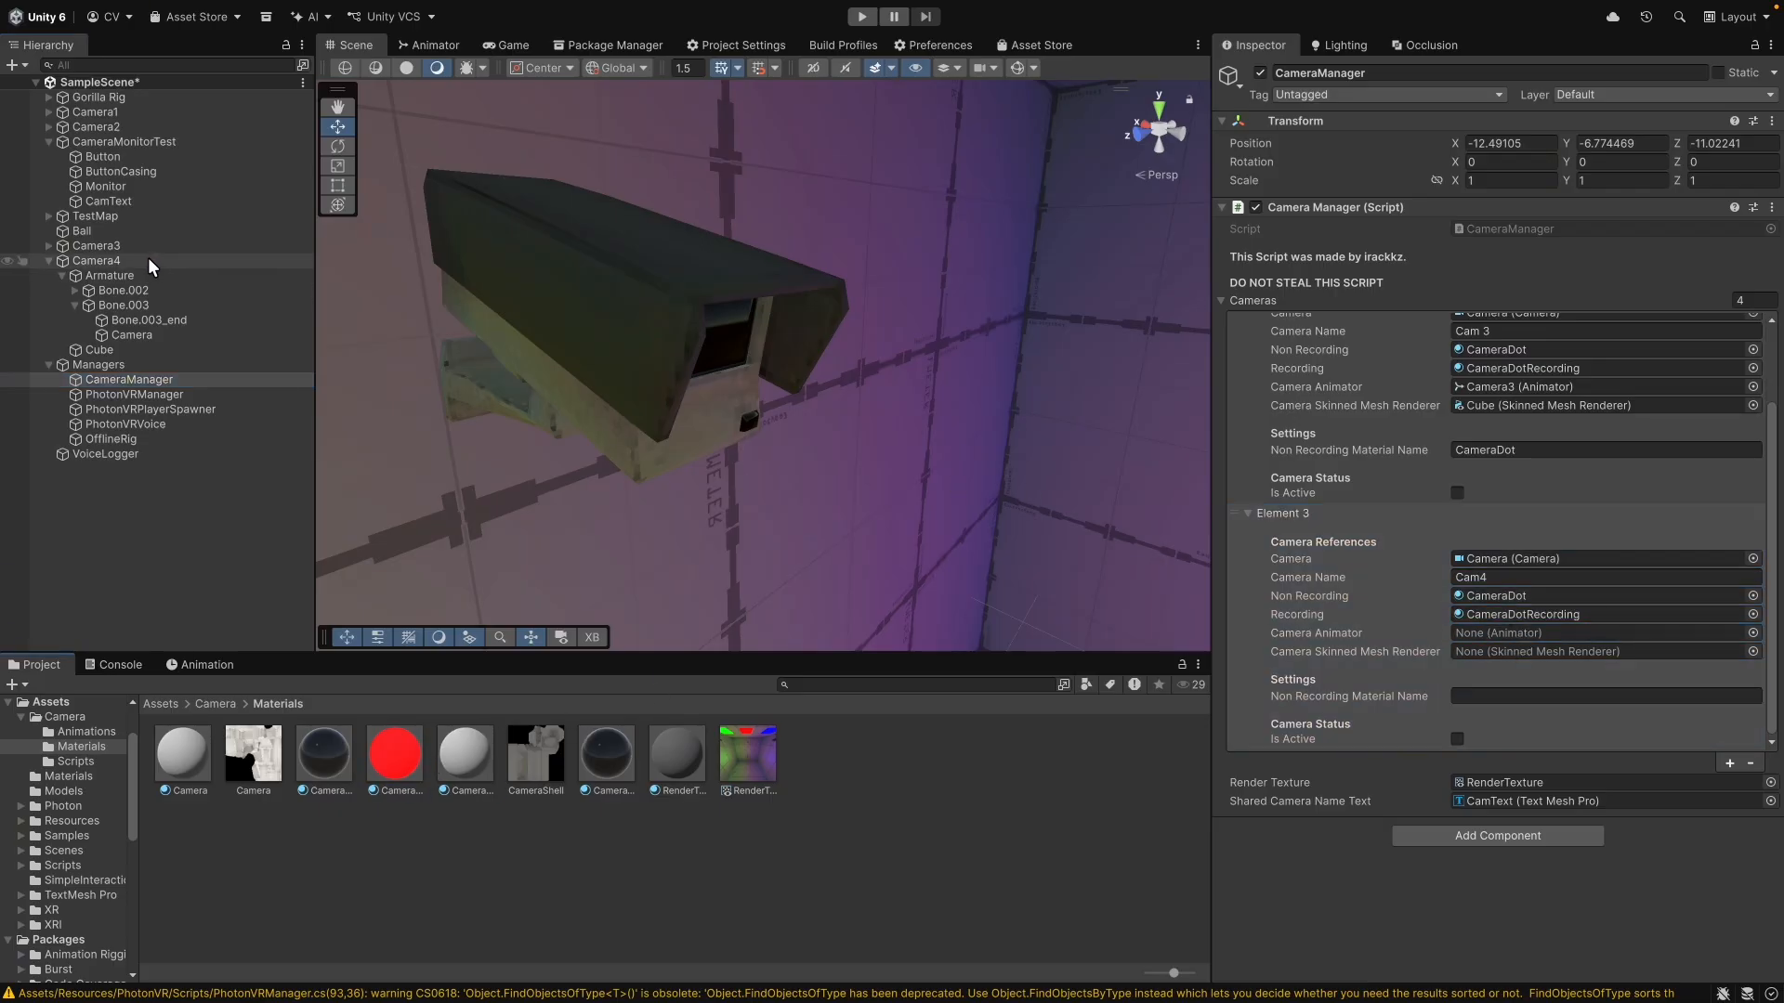
pyautogui.moveTo(149, 267); pyautogui.dragTo(1484, 643)
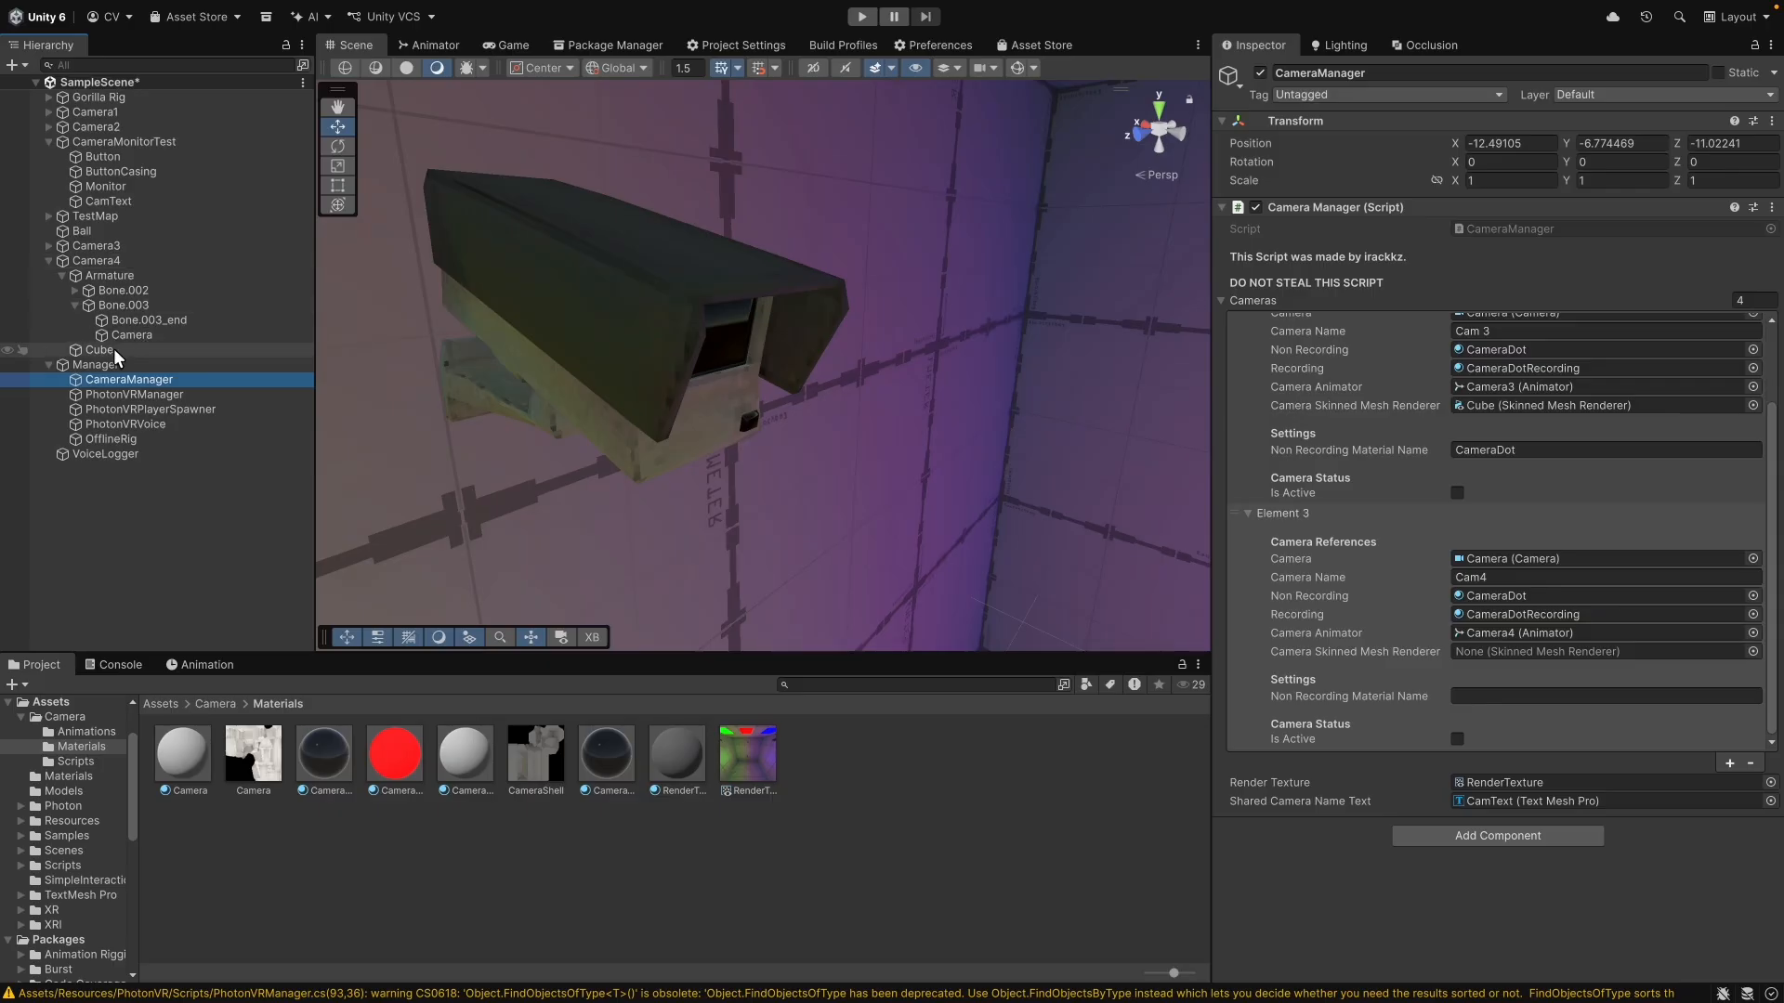
pyautogui.moveTo(100, 350); pyautogui.dragTo(1524, 653)
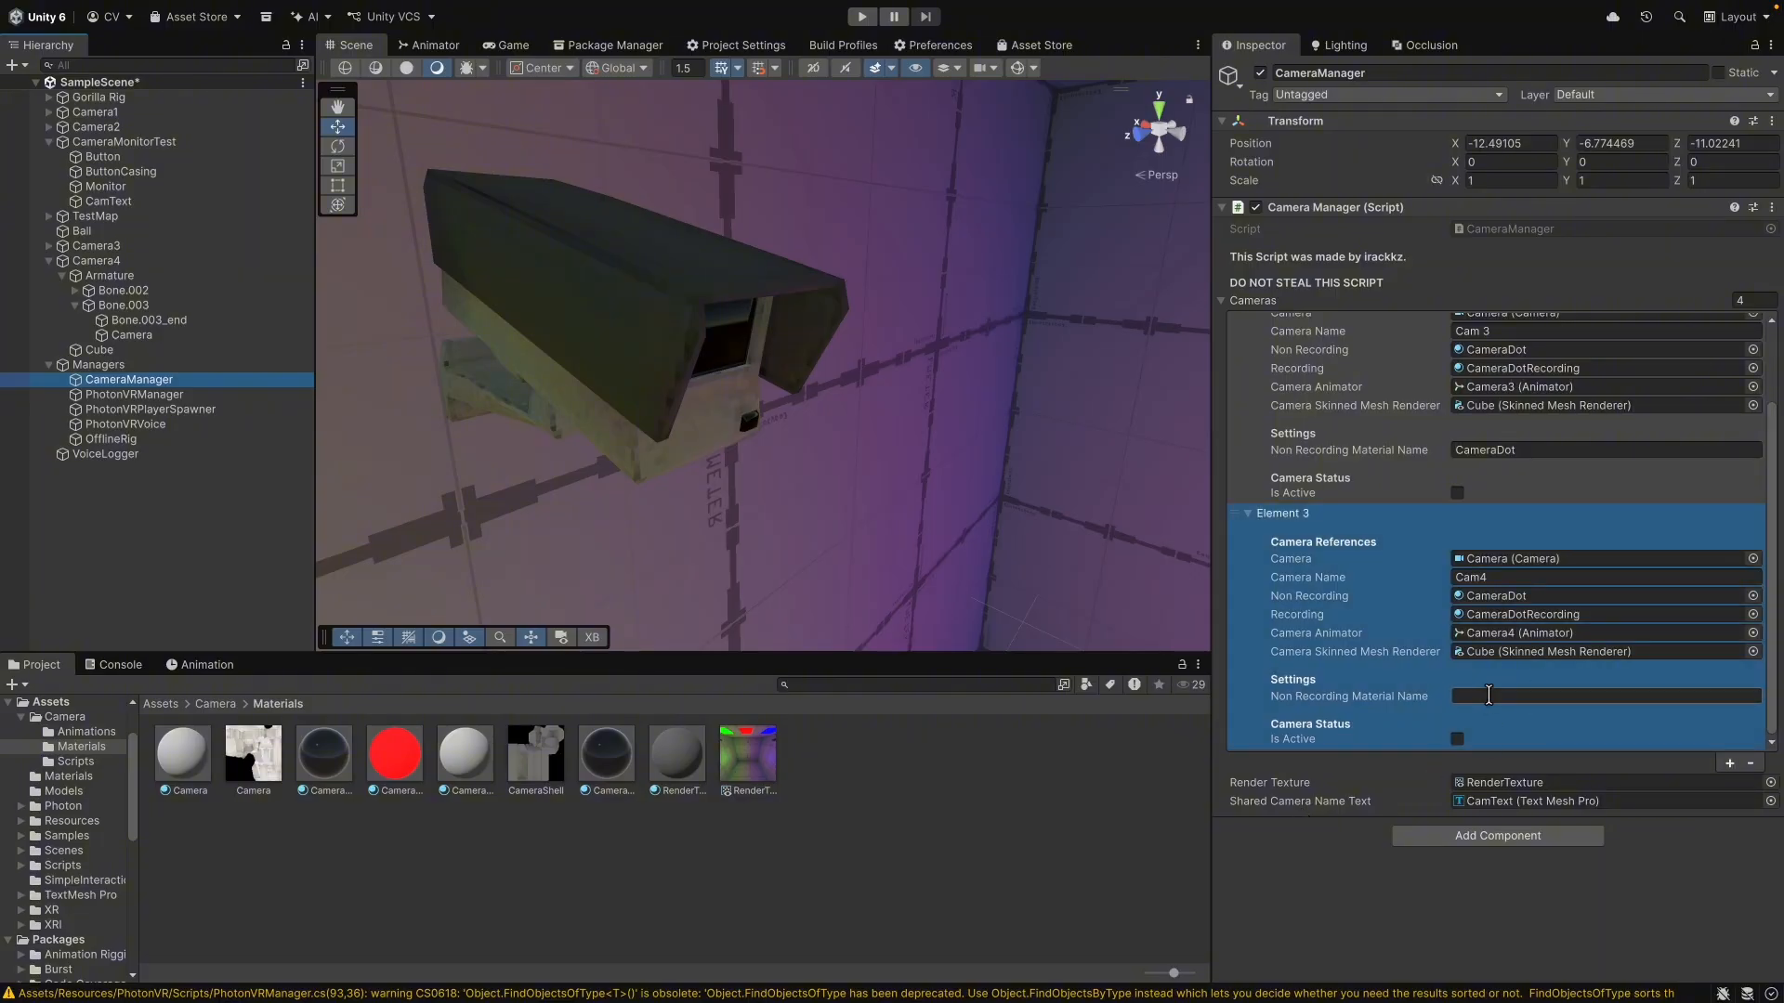
# Step: Set Element 3's Non Recording Material Name to CameraDot and assign CamText as the Shared Camera Name Text
pyautogui.click(1486, 697)
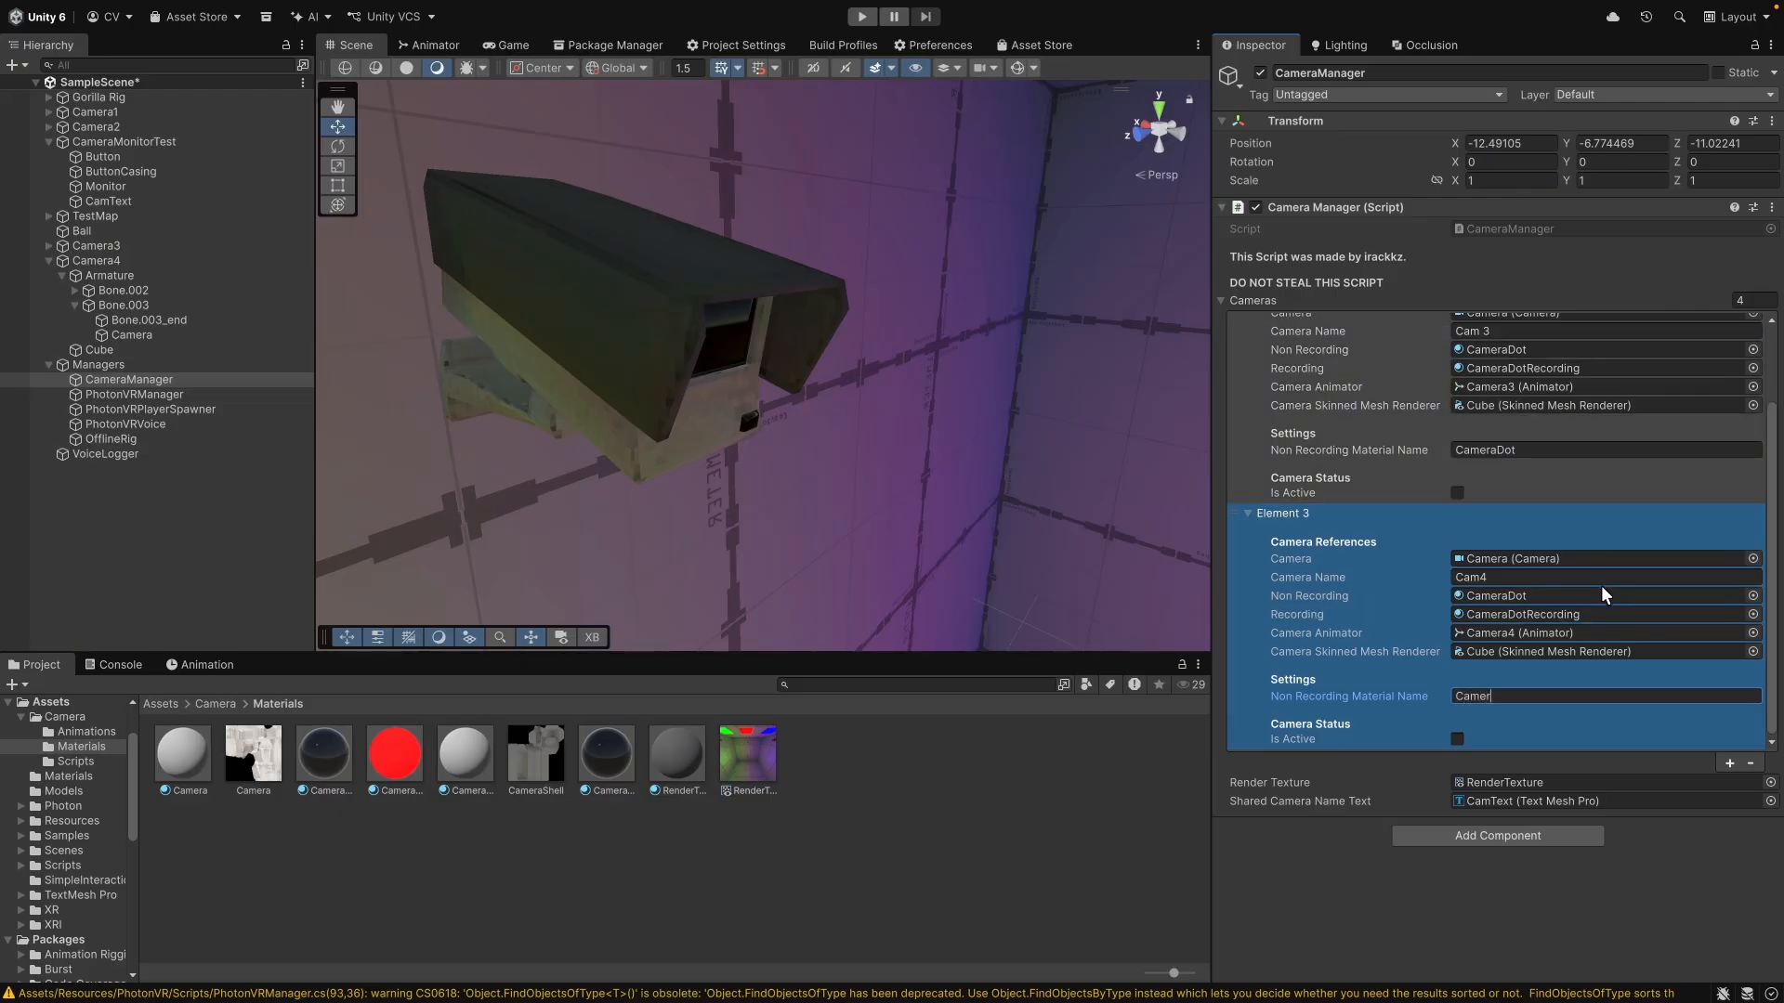
pyautogui.write('ot')
pyautogui.click(1479, 799)
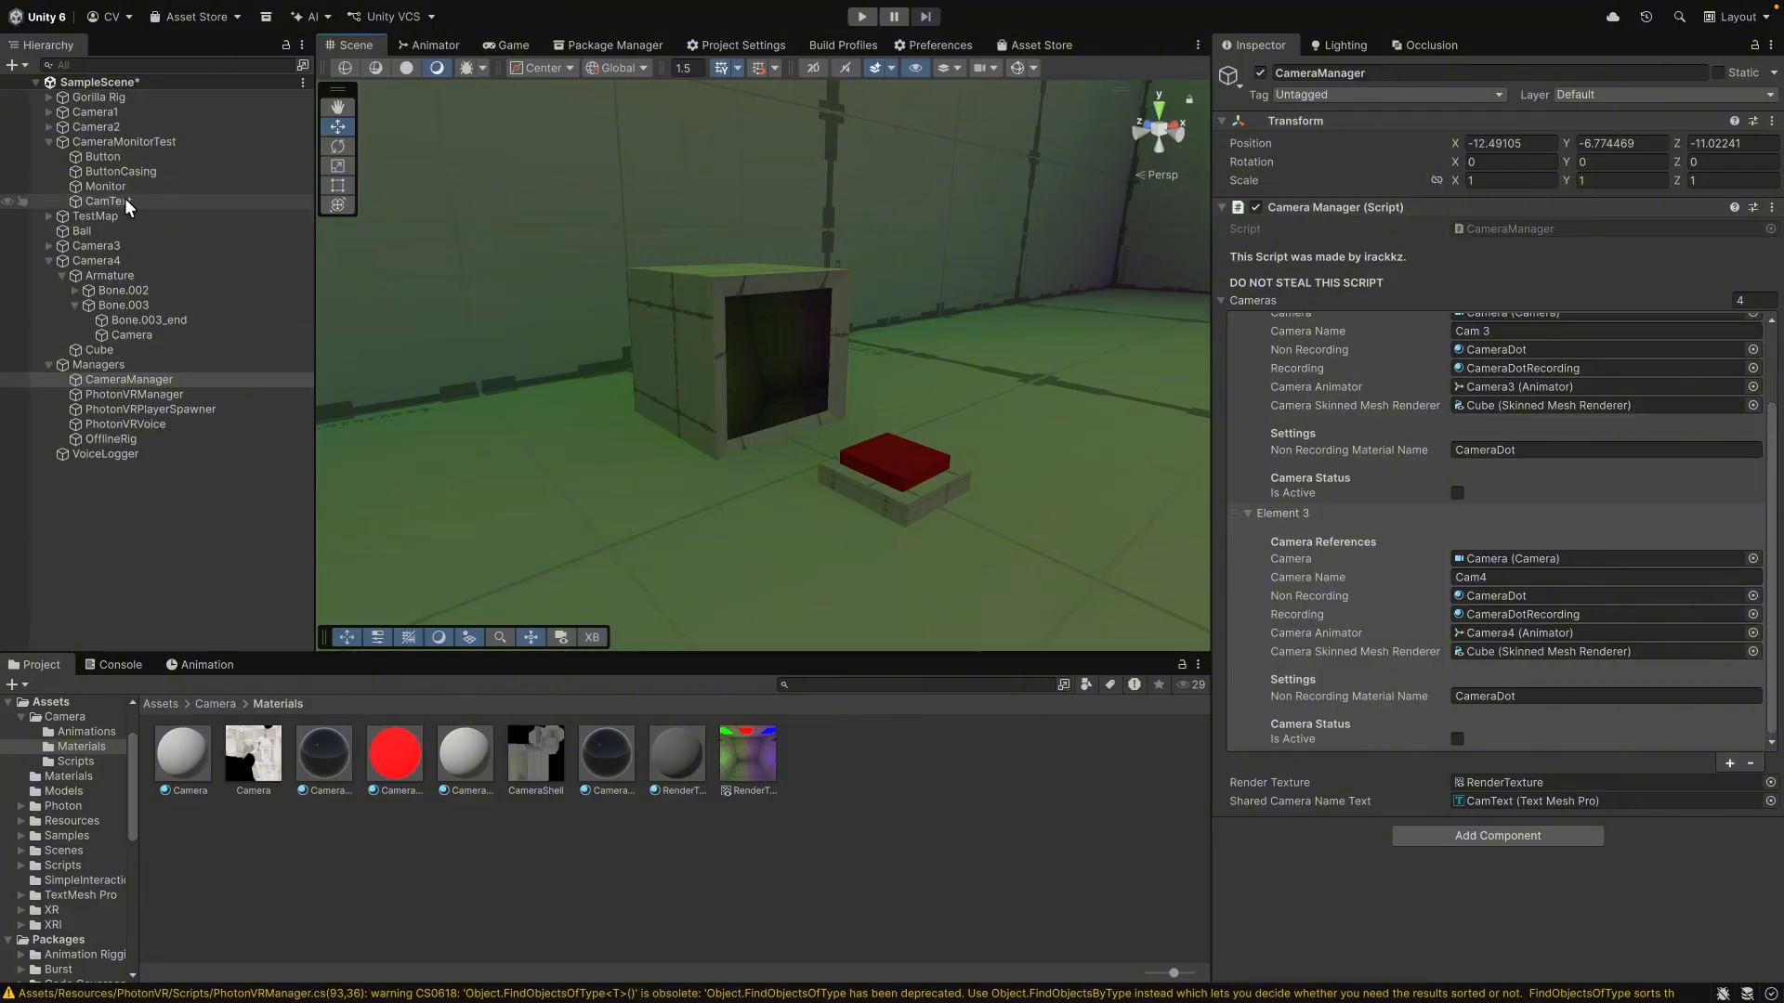
pyautogui.moveTo(152, 201); pyautogui.dragTo(1641, 807)
pyautogui.moveTo(1641, 799); pyautogui.dragTo(1641, 799)
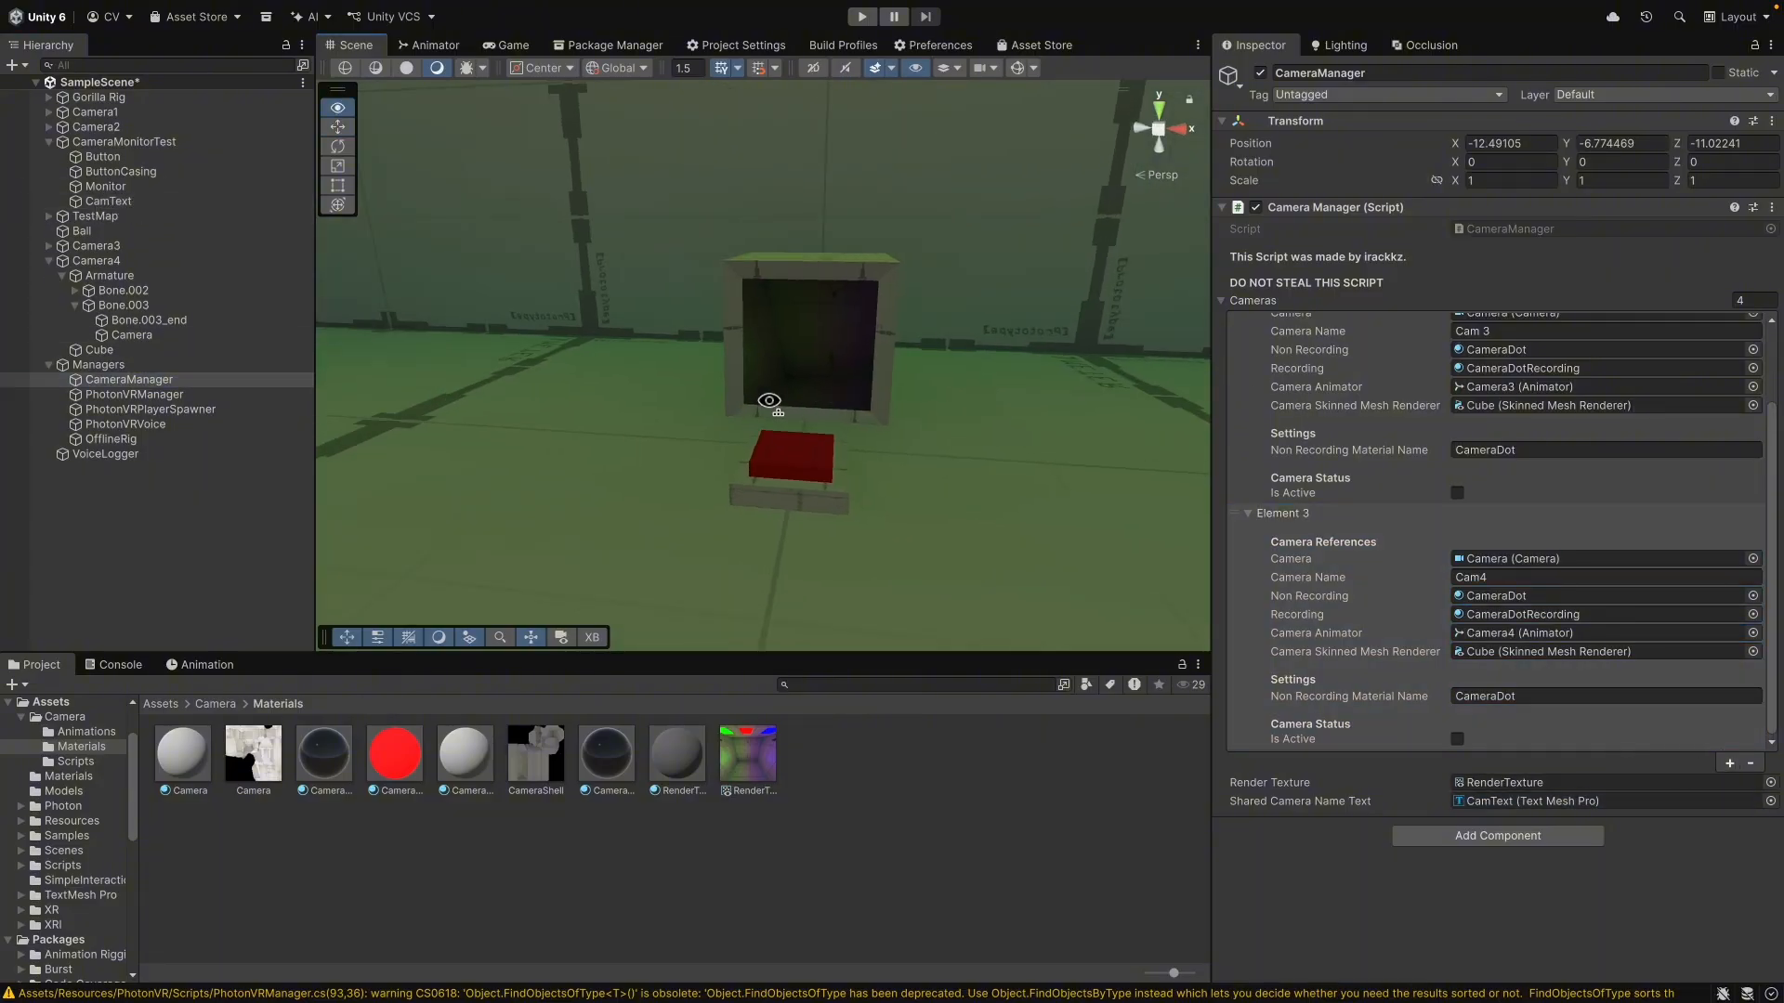
# Step: Assign the RenderTexture texture as the Albedo map of the monitor's RenderTexture material in the Camera/Materials folder
pyautogui.click(816, 371)
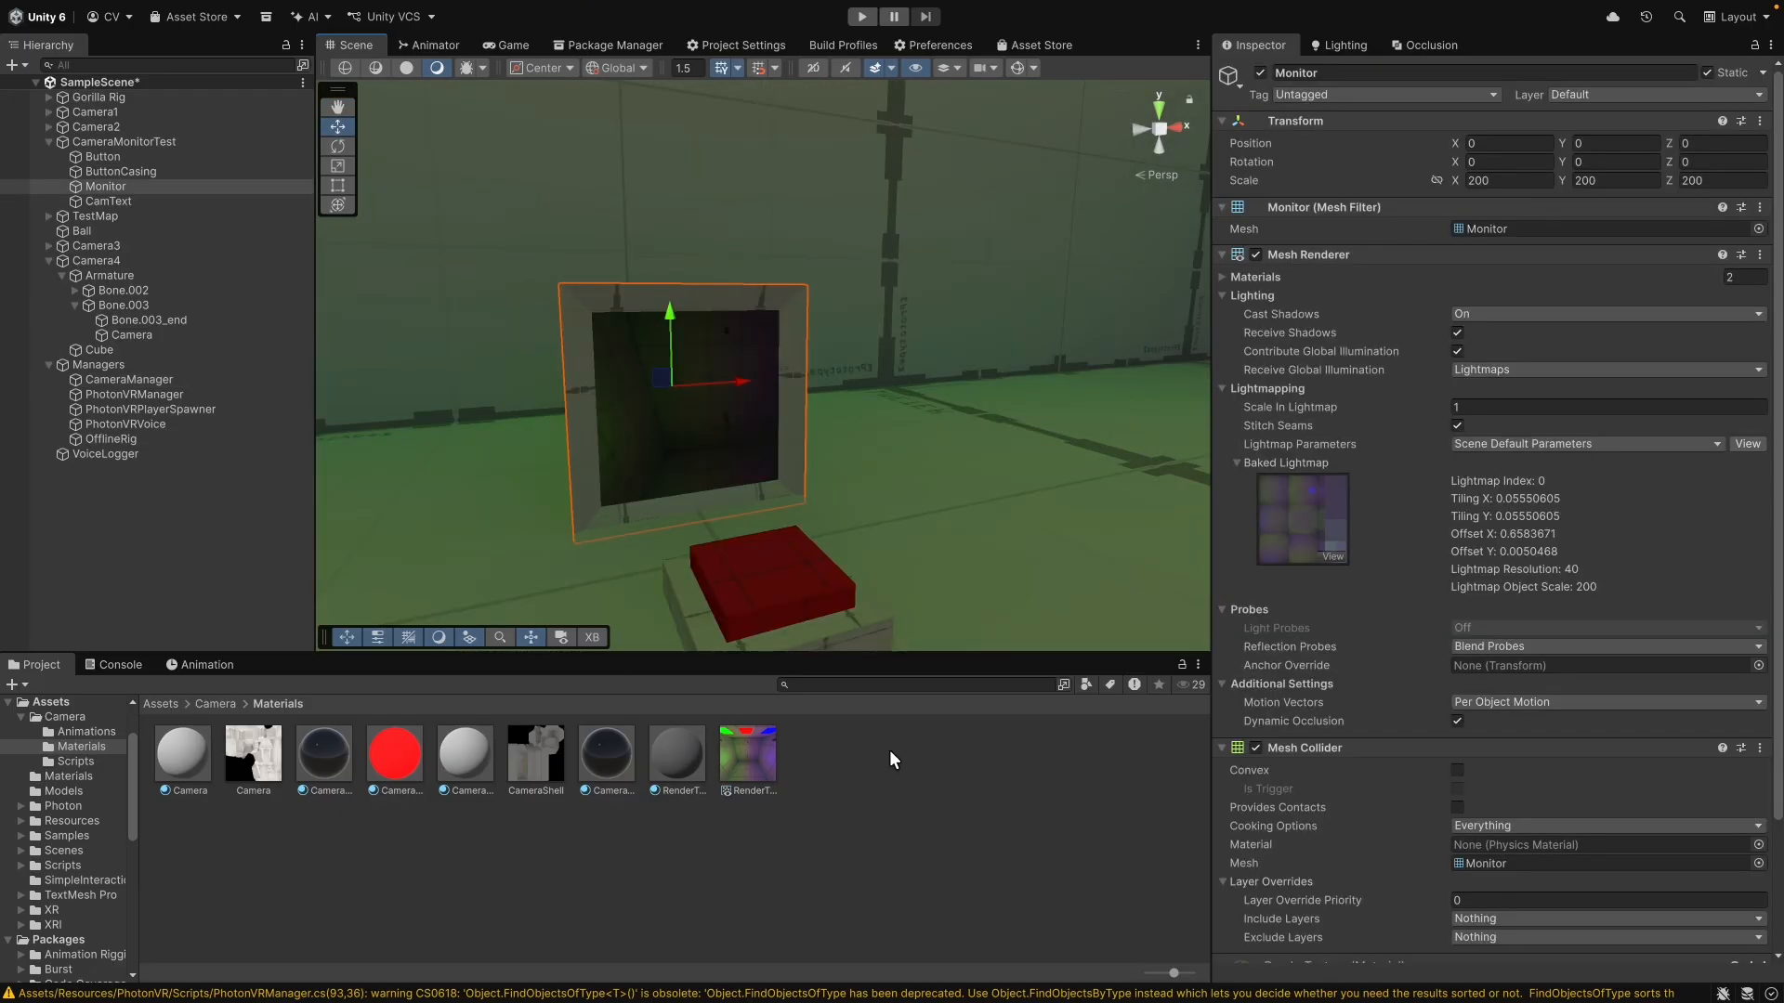
pyautogui.rightClick(819, 723)
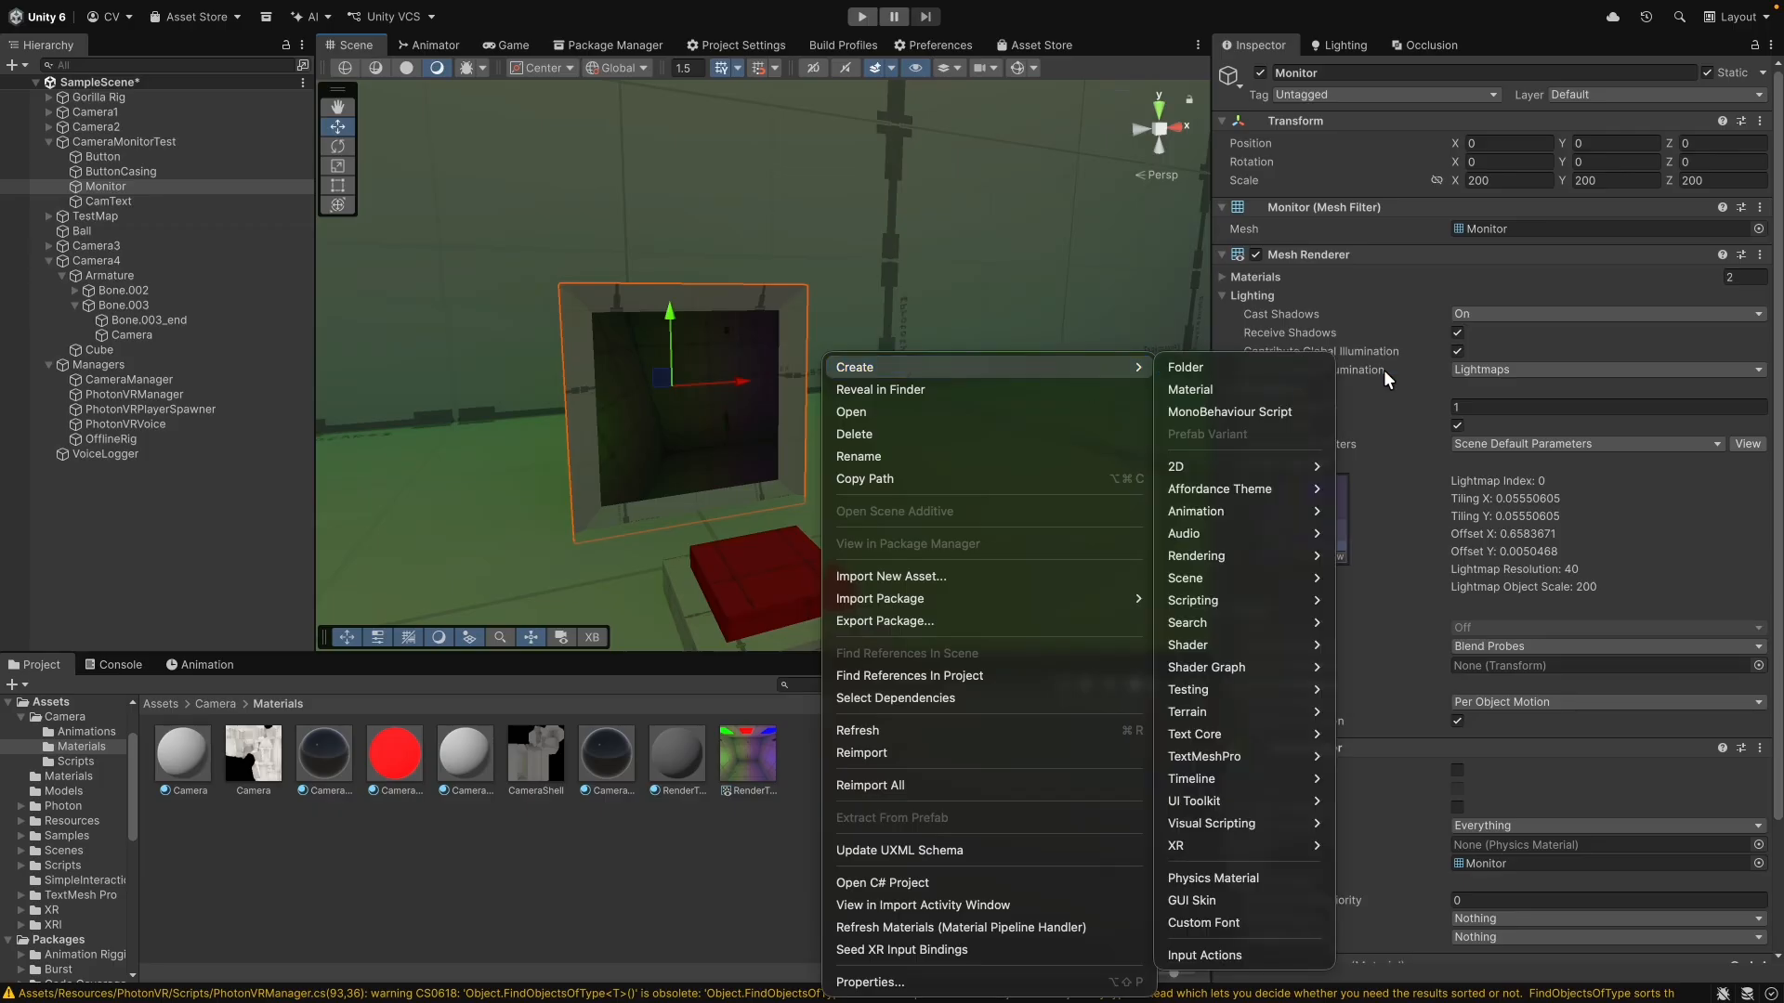
pyautogui.click(715, 842)
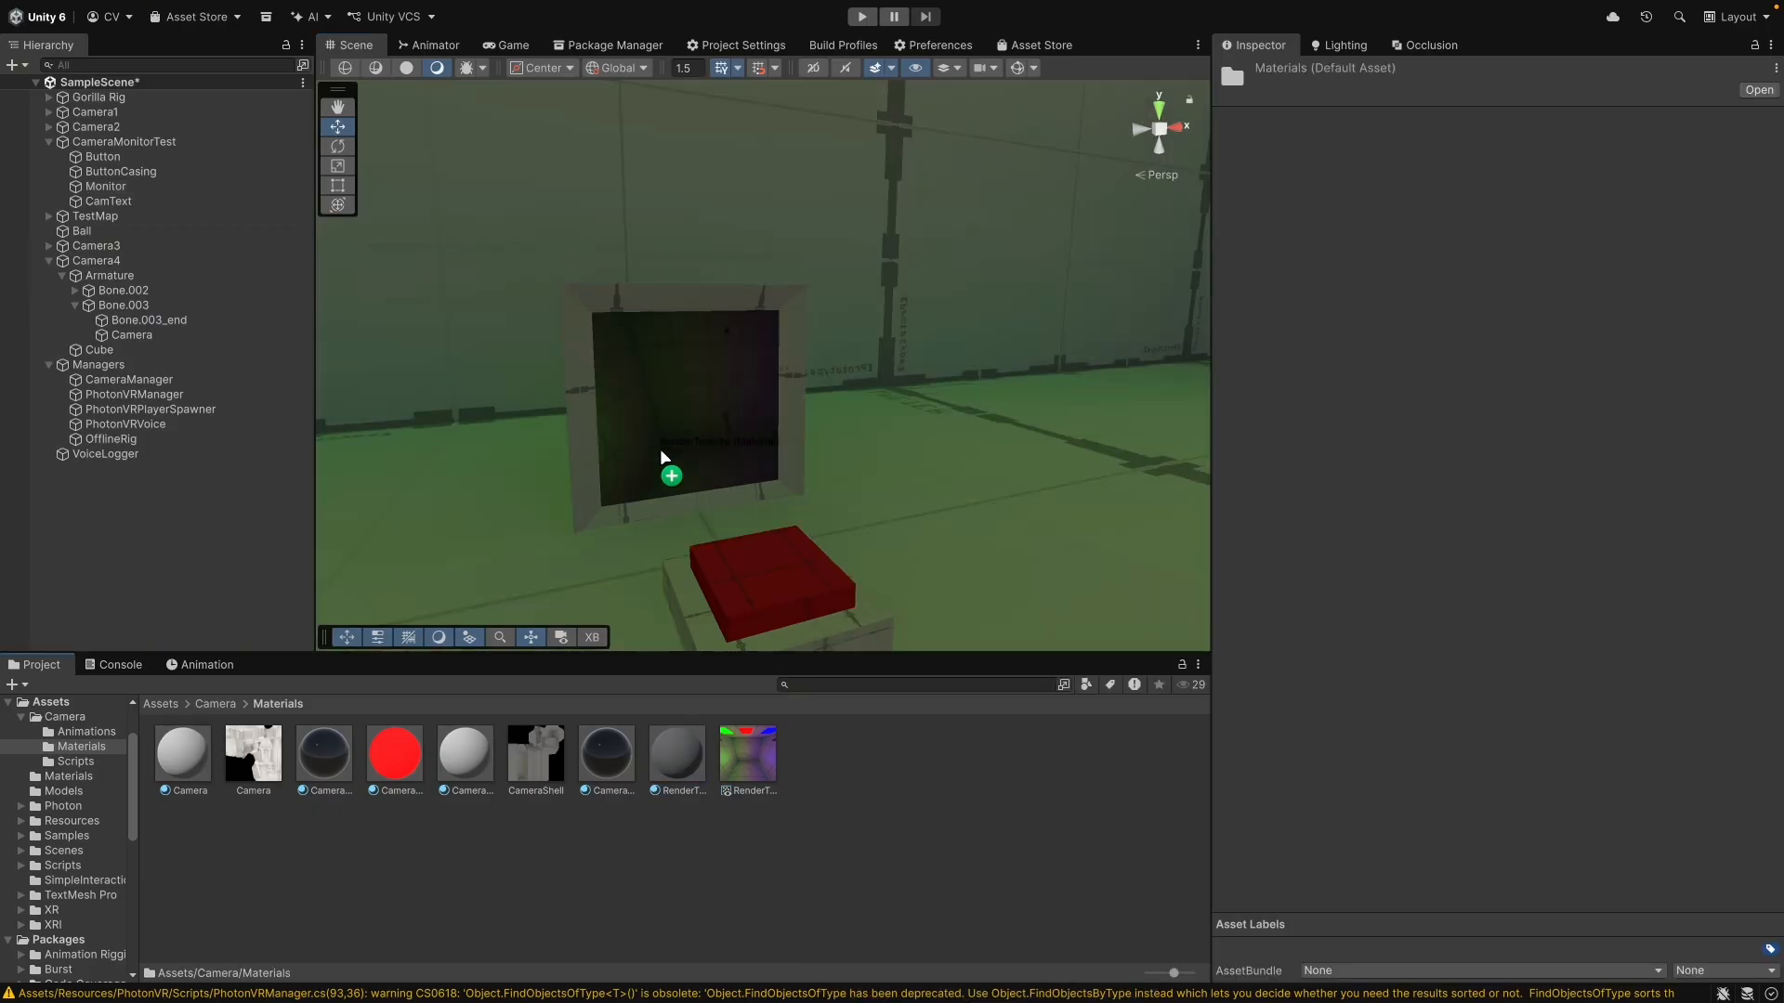
pyautogui.click(692, 757)
pyautogui.moveTo(736, 754); pyautogui.dragTo(1247, 156)
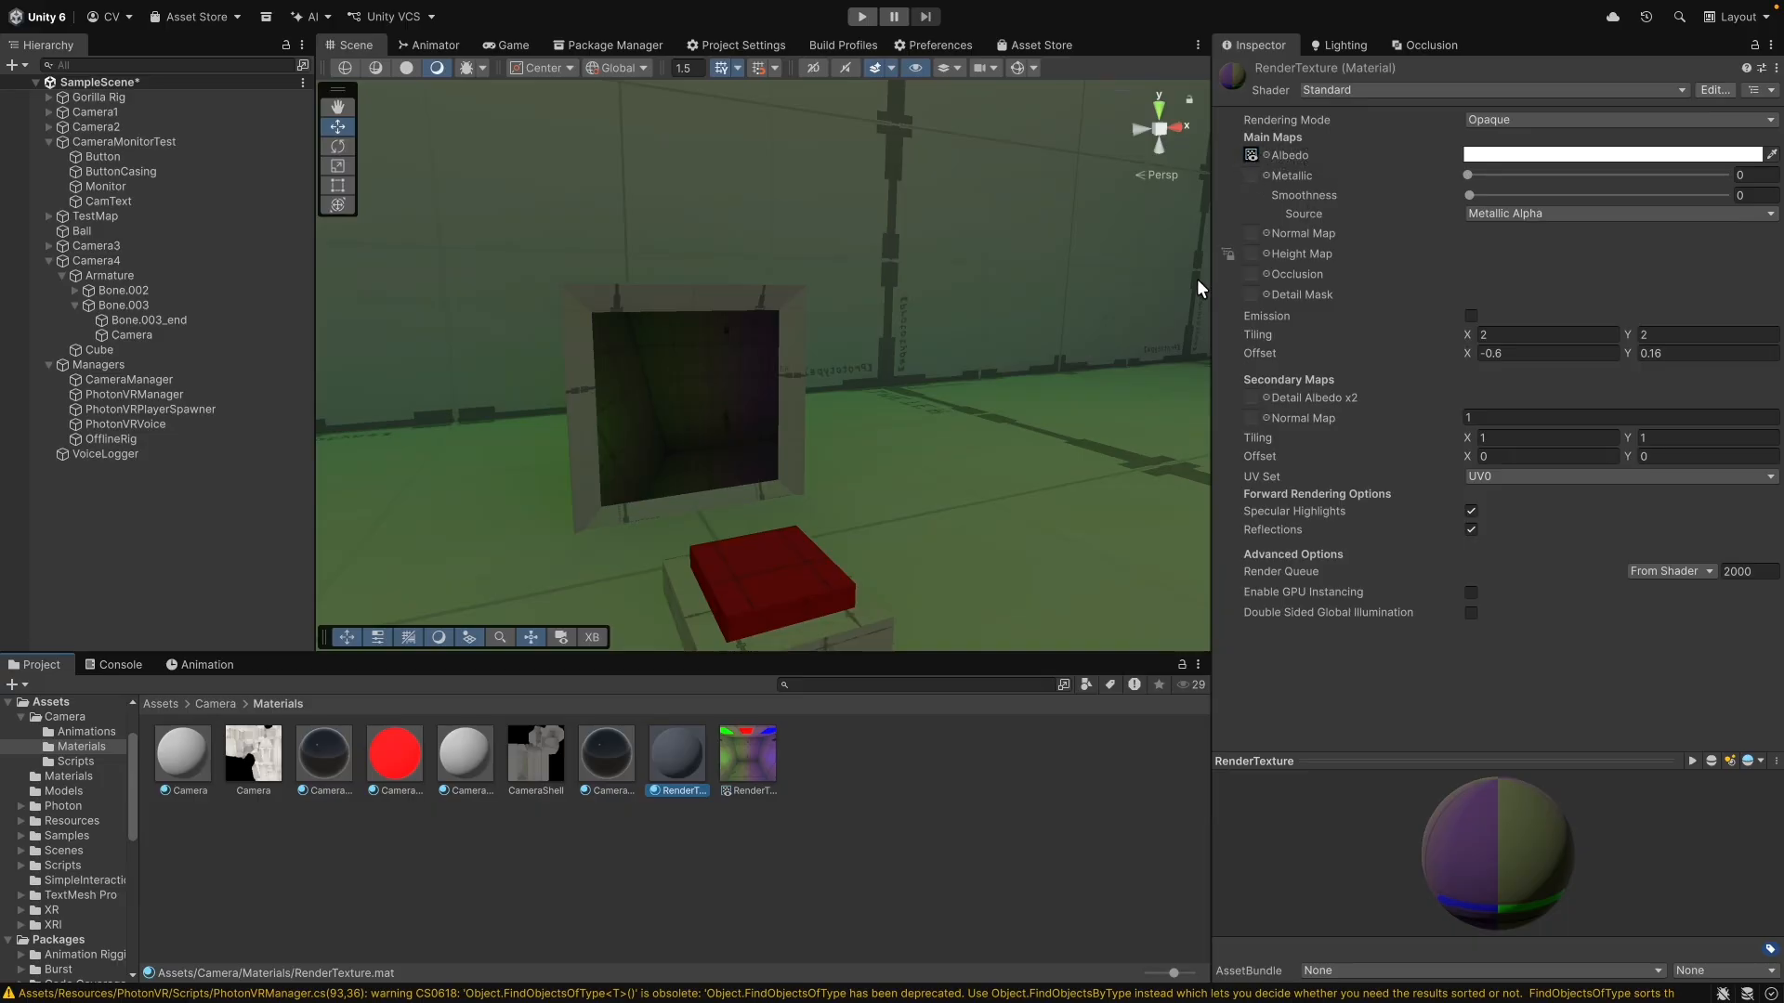
# Step: Set the RenderTexture texture as the Target Texture of Camera4's child Camera
pyautogui.scroll(-1, 771, 436)
pyautogui.moveTo(771, 437); pyautogui.dragTo(866, 407, button='middle')
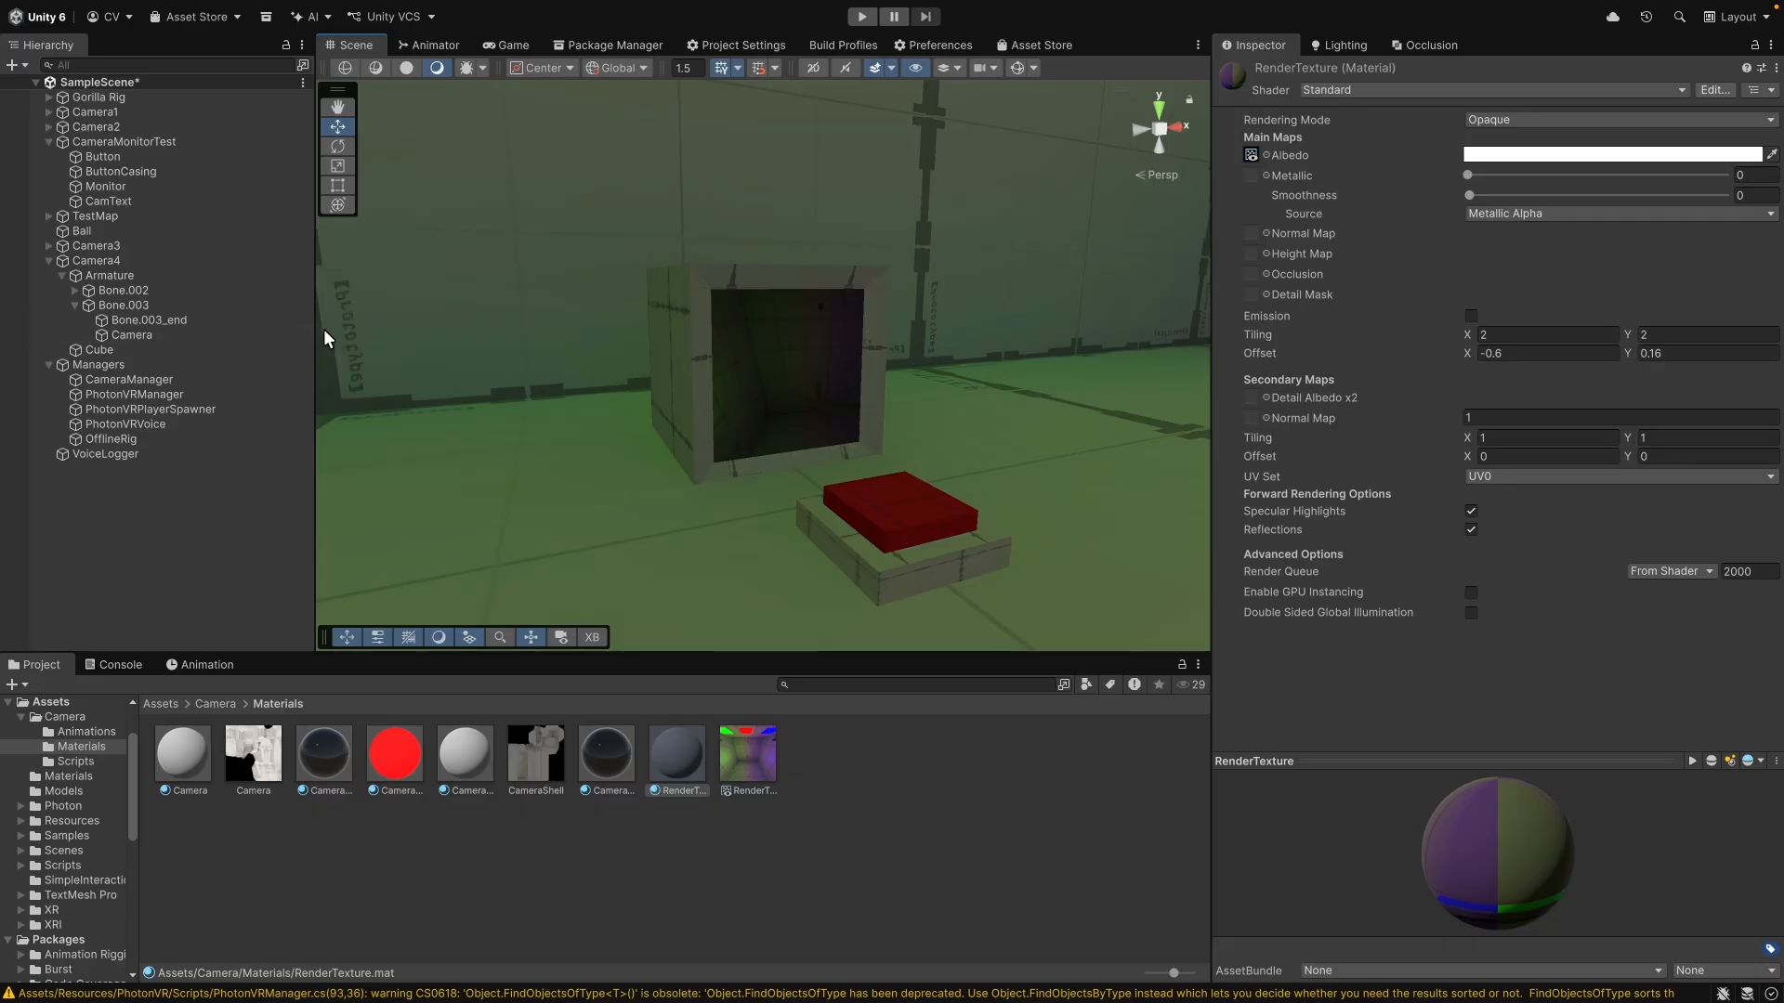
pyautogui.click(279, 335)
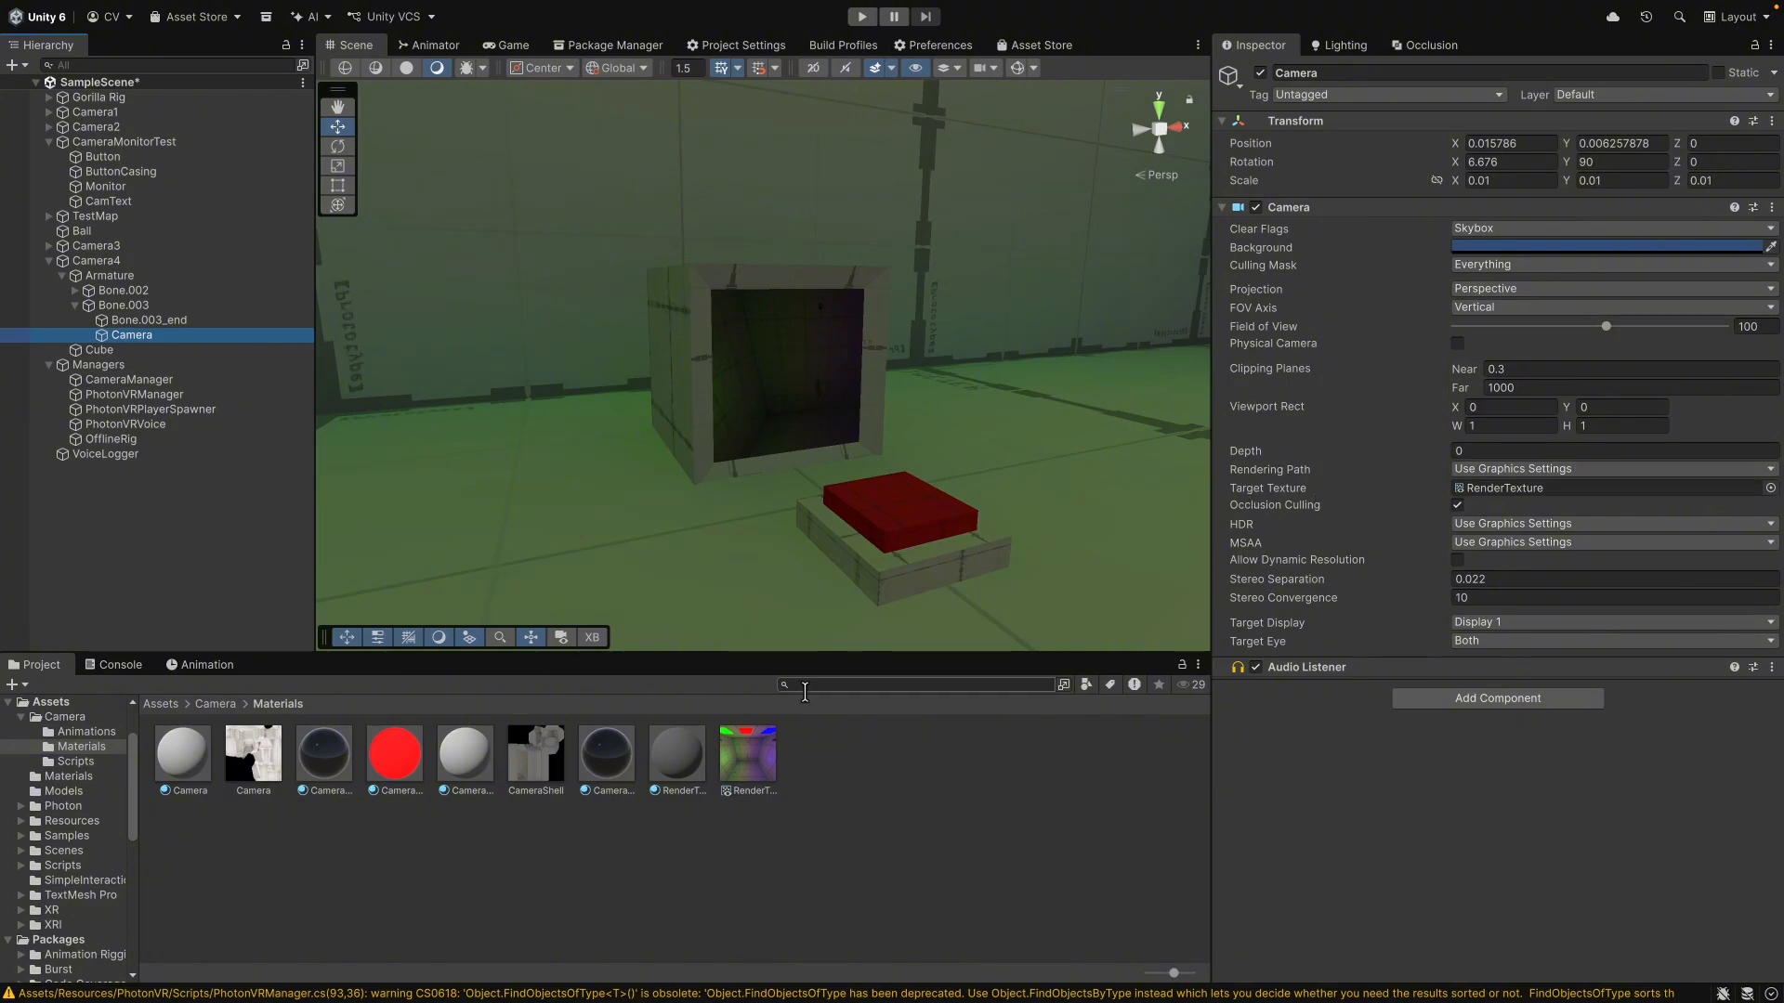
pyautogui.moveTo(768, 745); pyautogui.dragTo(1544, 481)
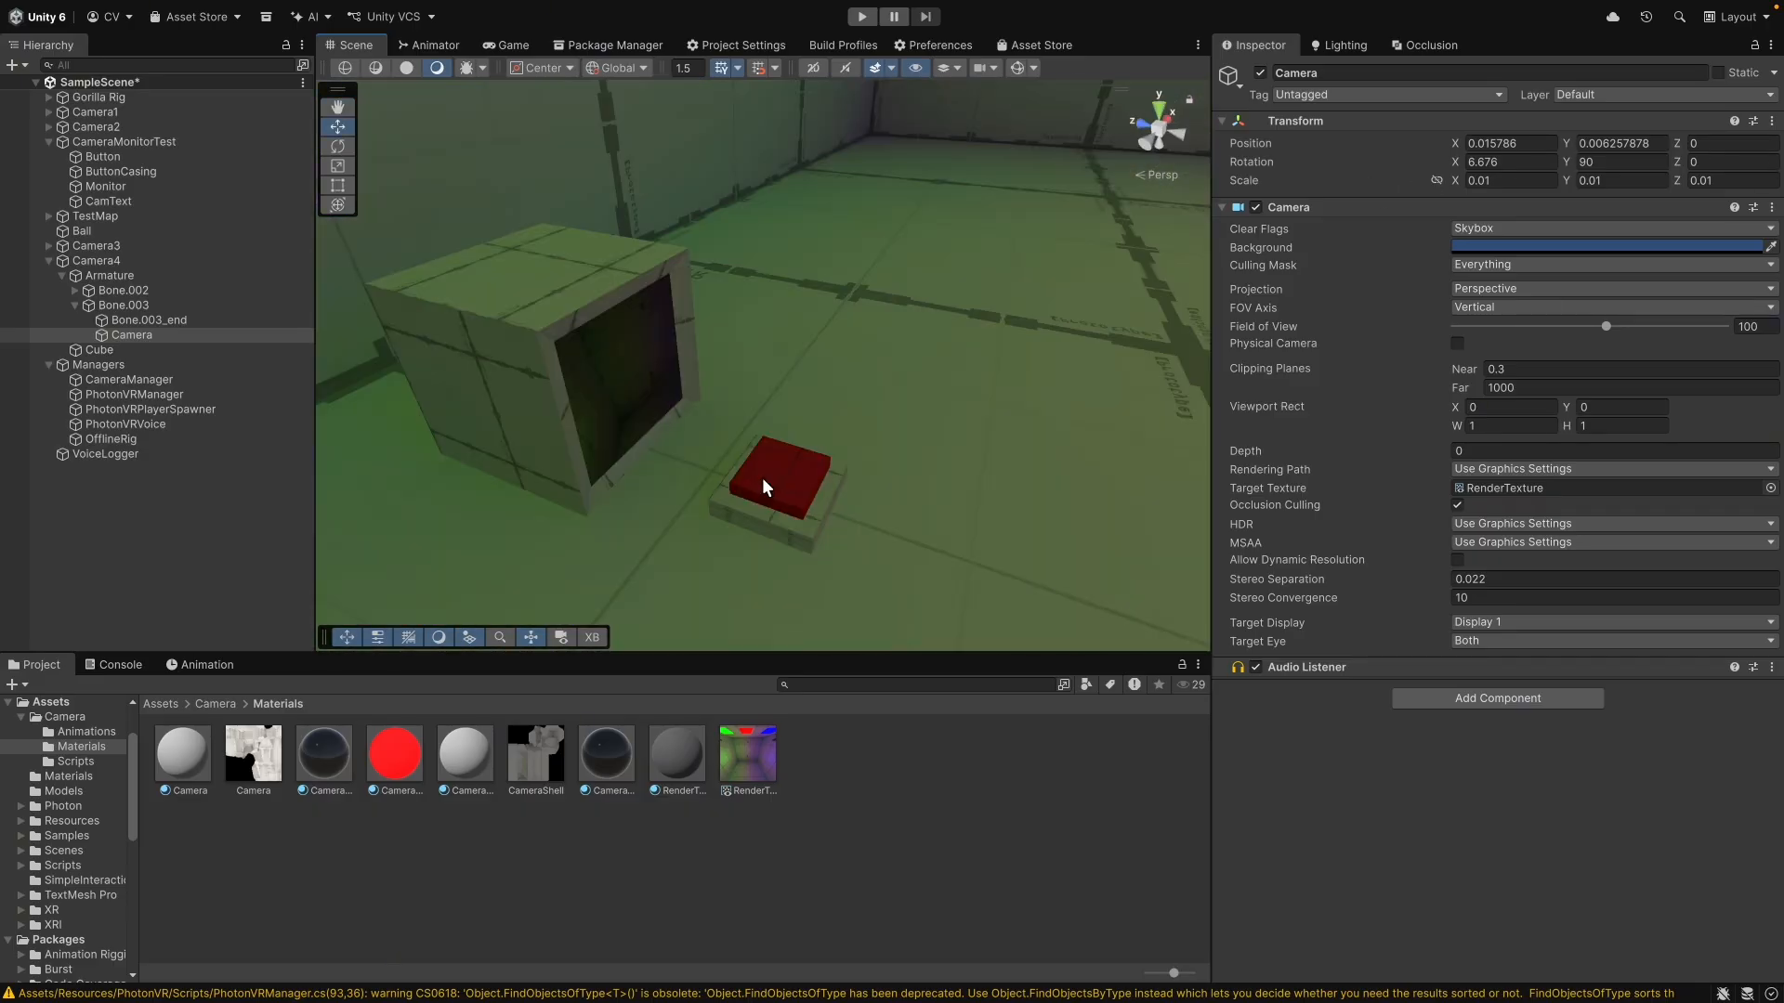
# Step: Replace the On Interaction entry in the red button's Gorilla Interaction script with a new empty one
pyautogui.click(778, 478)
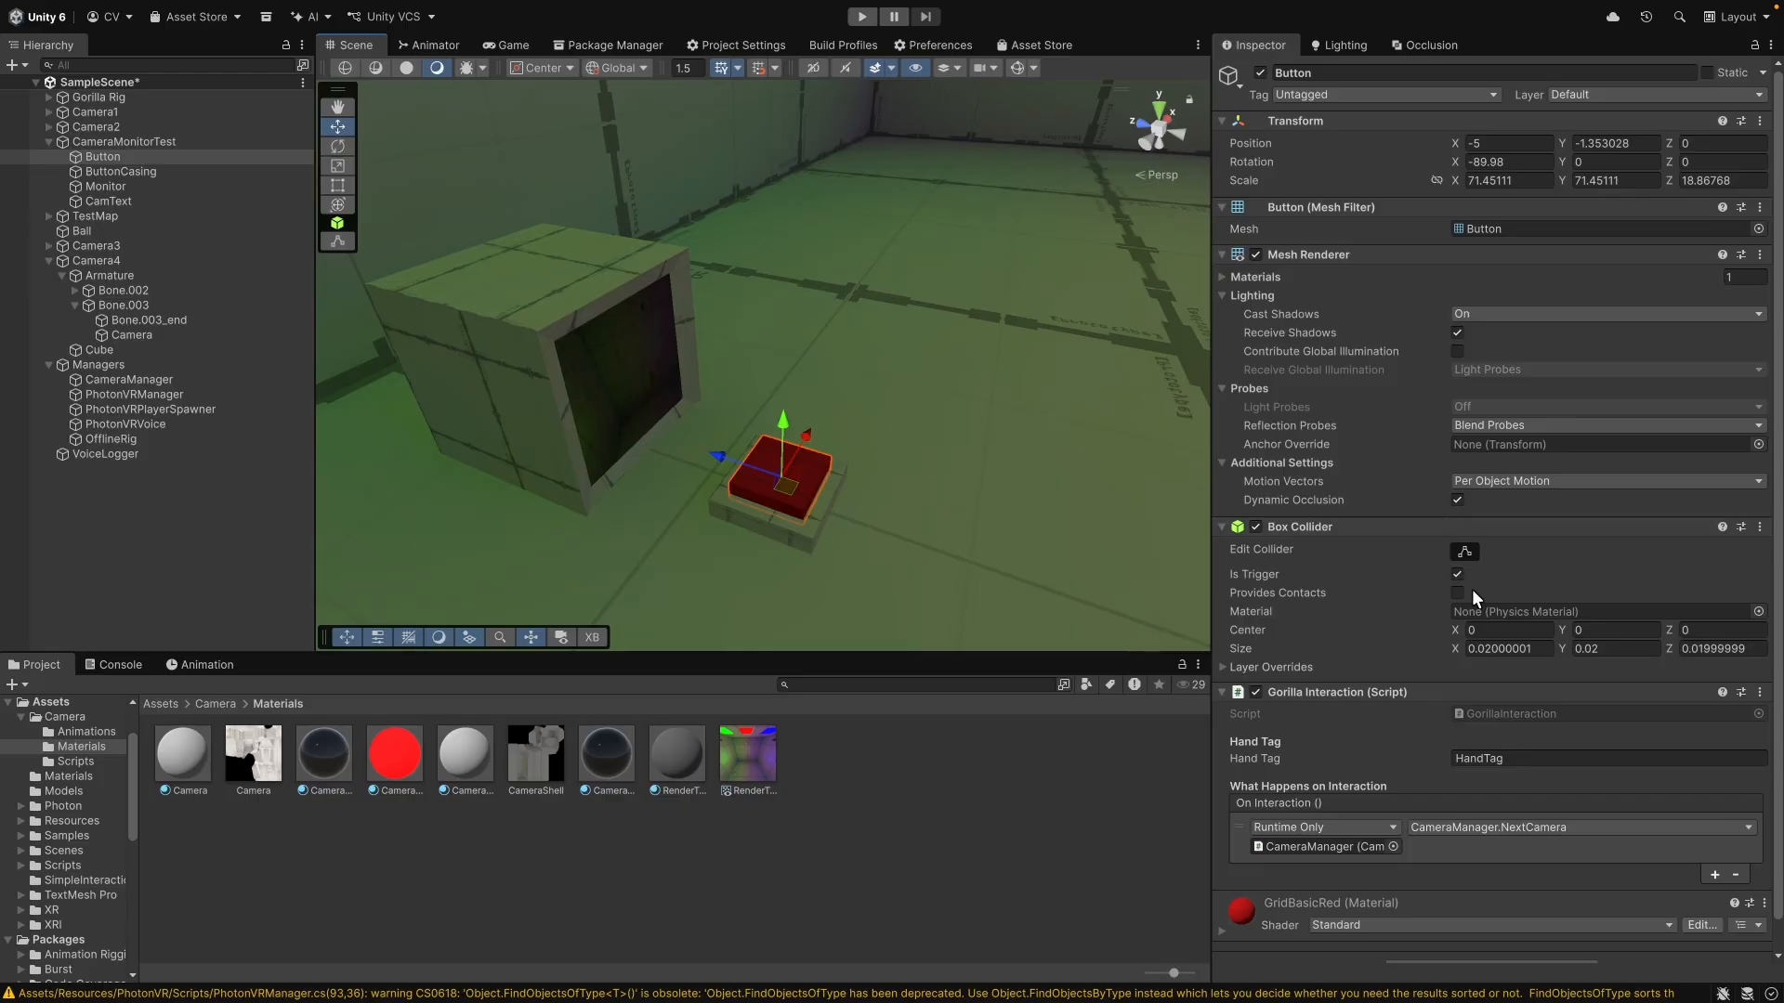
pyautogui.scroll(-1, 1429, 753)
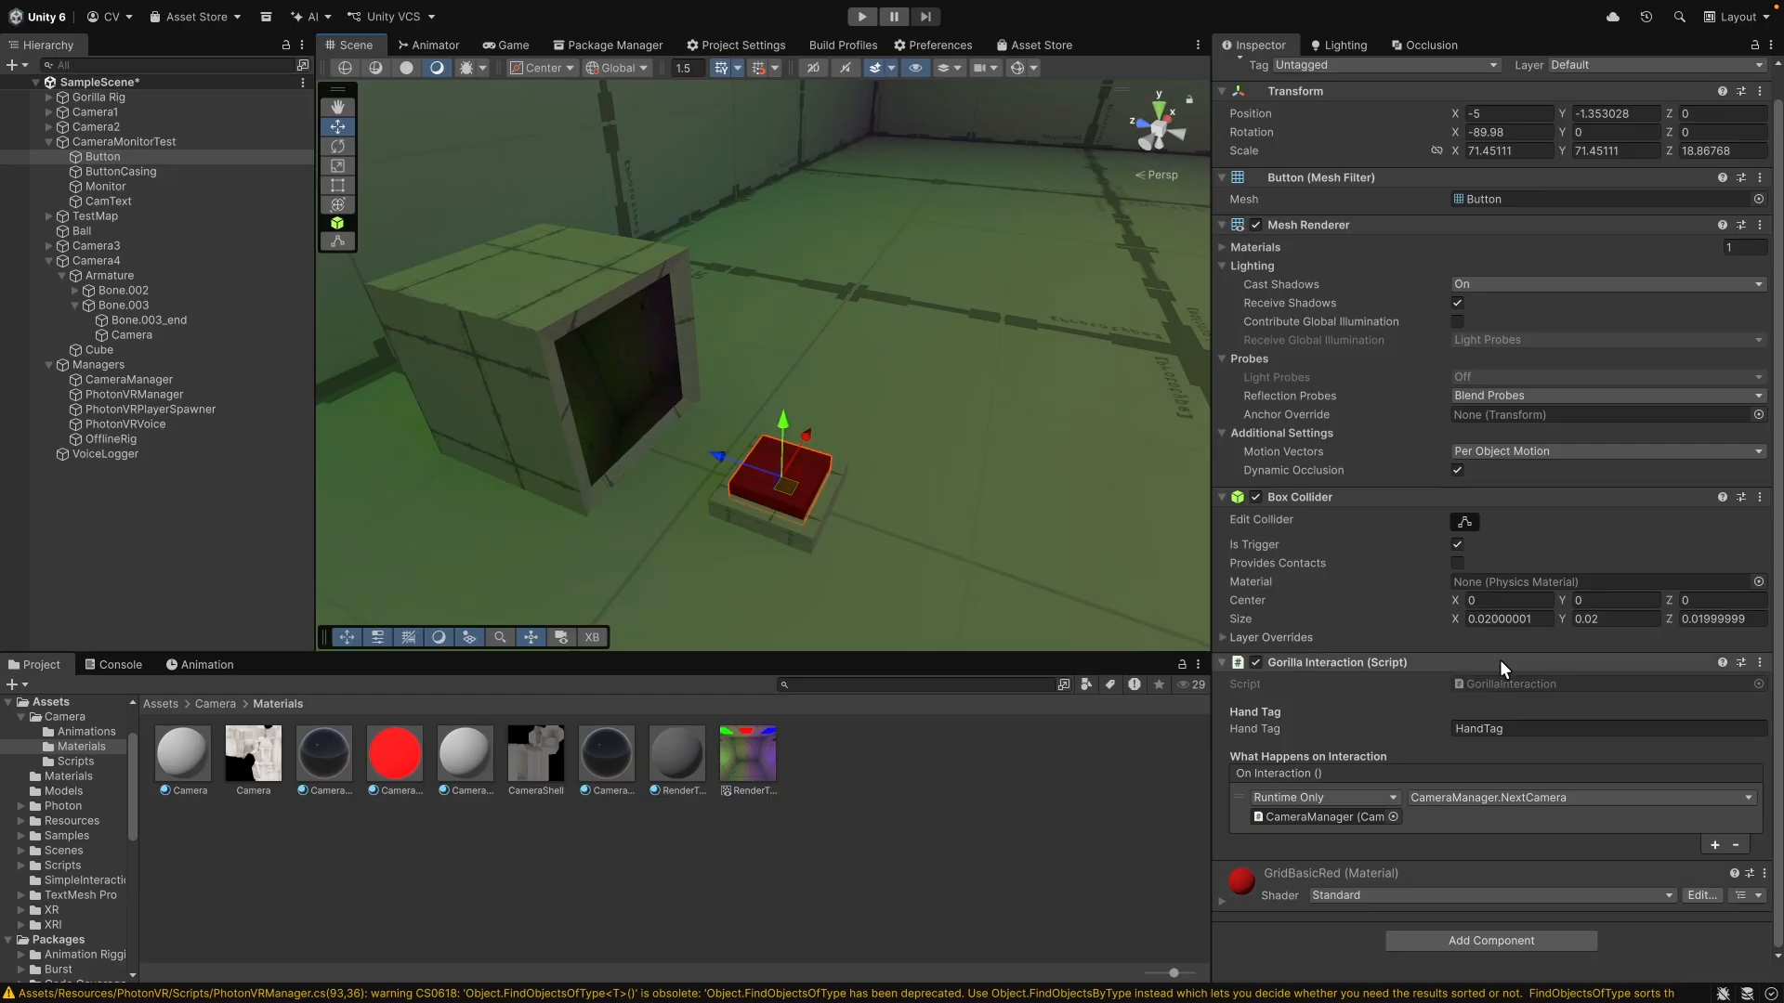
pyautogui.moveTo(922, 505); pyautogui.dragTo(1111, 457, button='right')
pyautogui.press('w')
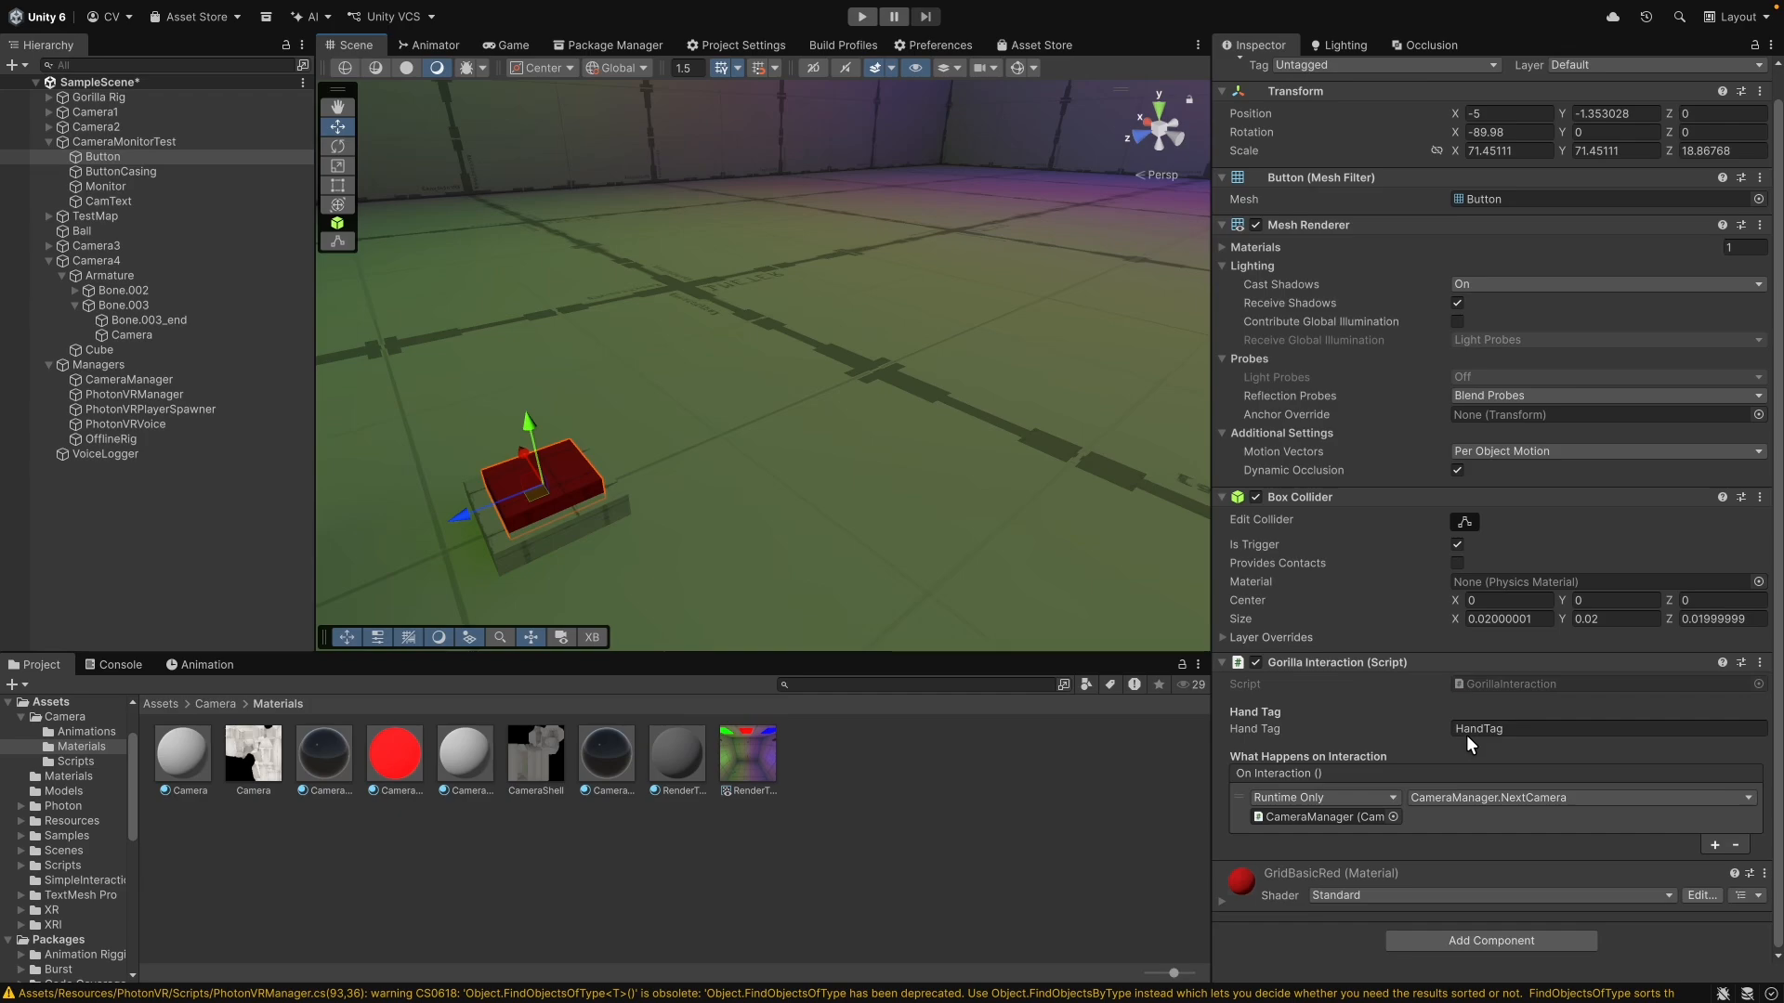
pyautogui.moveTo(864, 525); pyautogui.dragTo(659, 547, button='right')
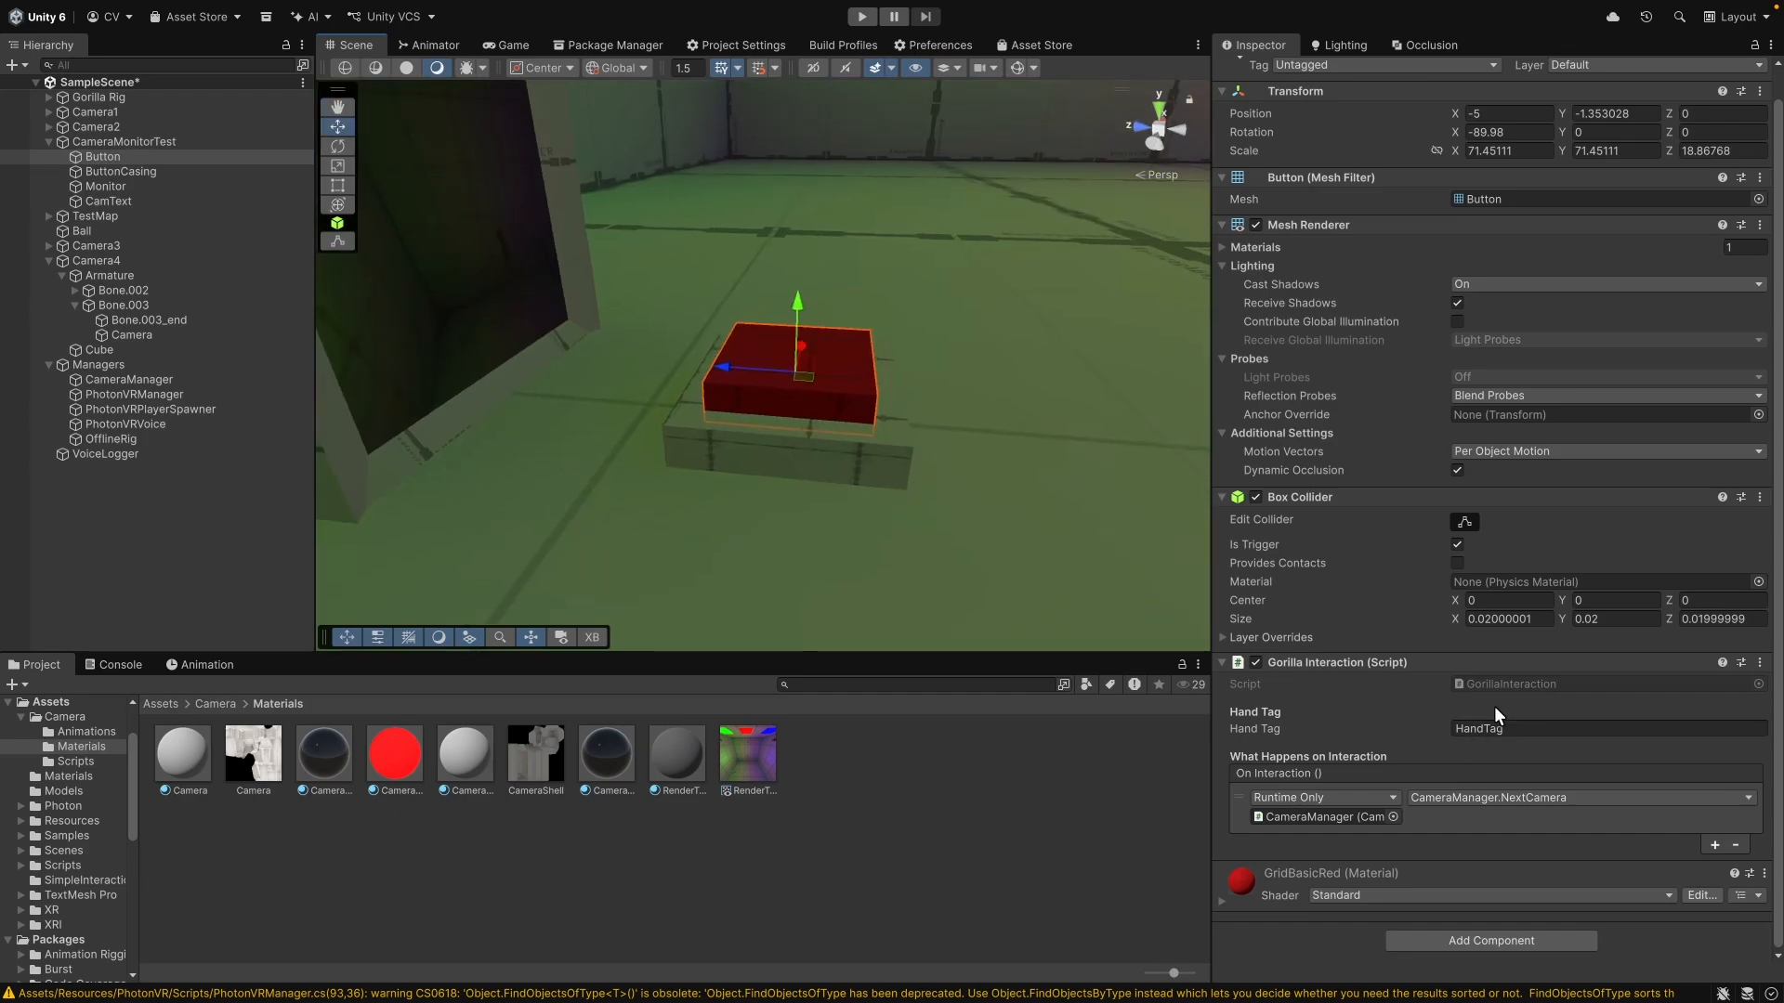
pyautogui.click(1735, 846)
pyautogui.click(1711, 845)
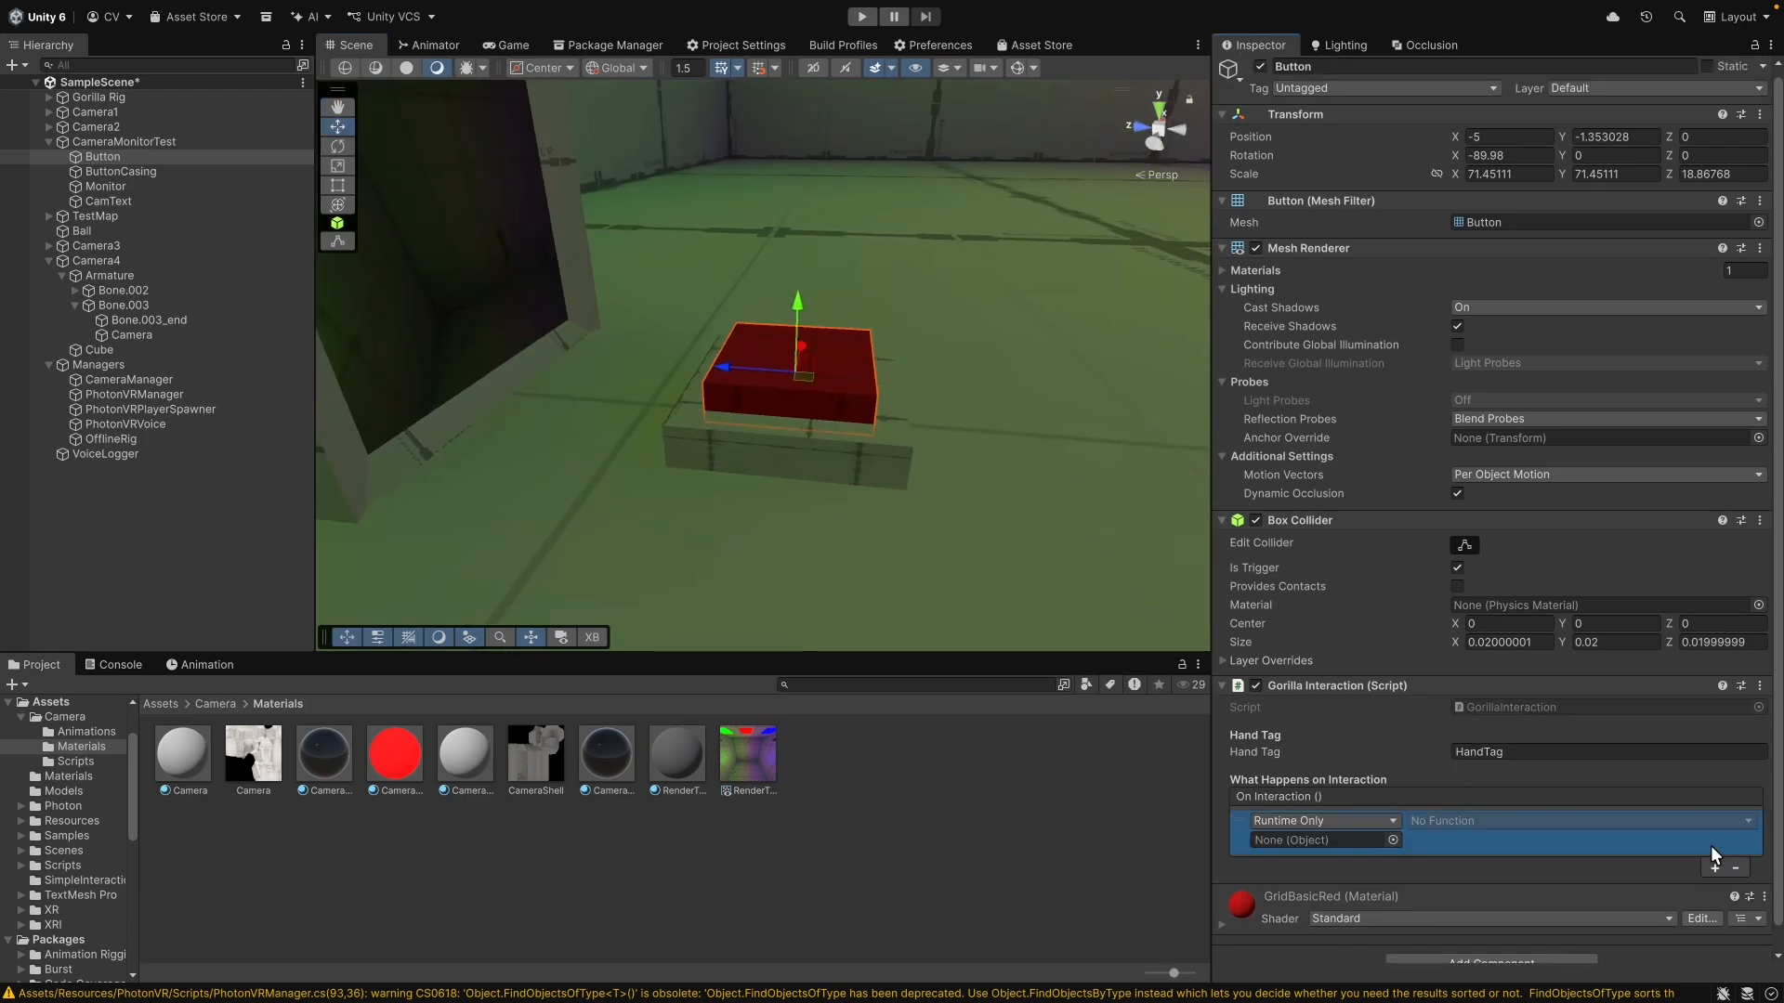
# Step: Assign the CameraManager object to the button's On Interaction event and choose its NextCamera function
pyautogui.moveTo(232, 380); pyautogui.dragTo(1373, 840)
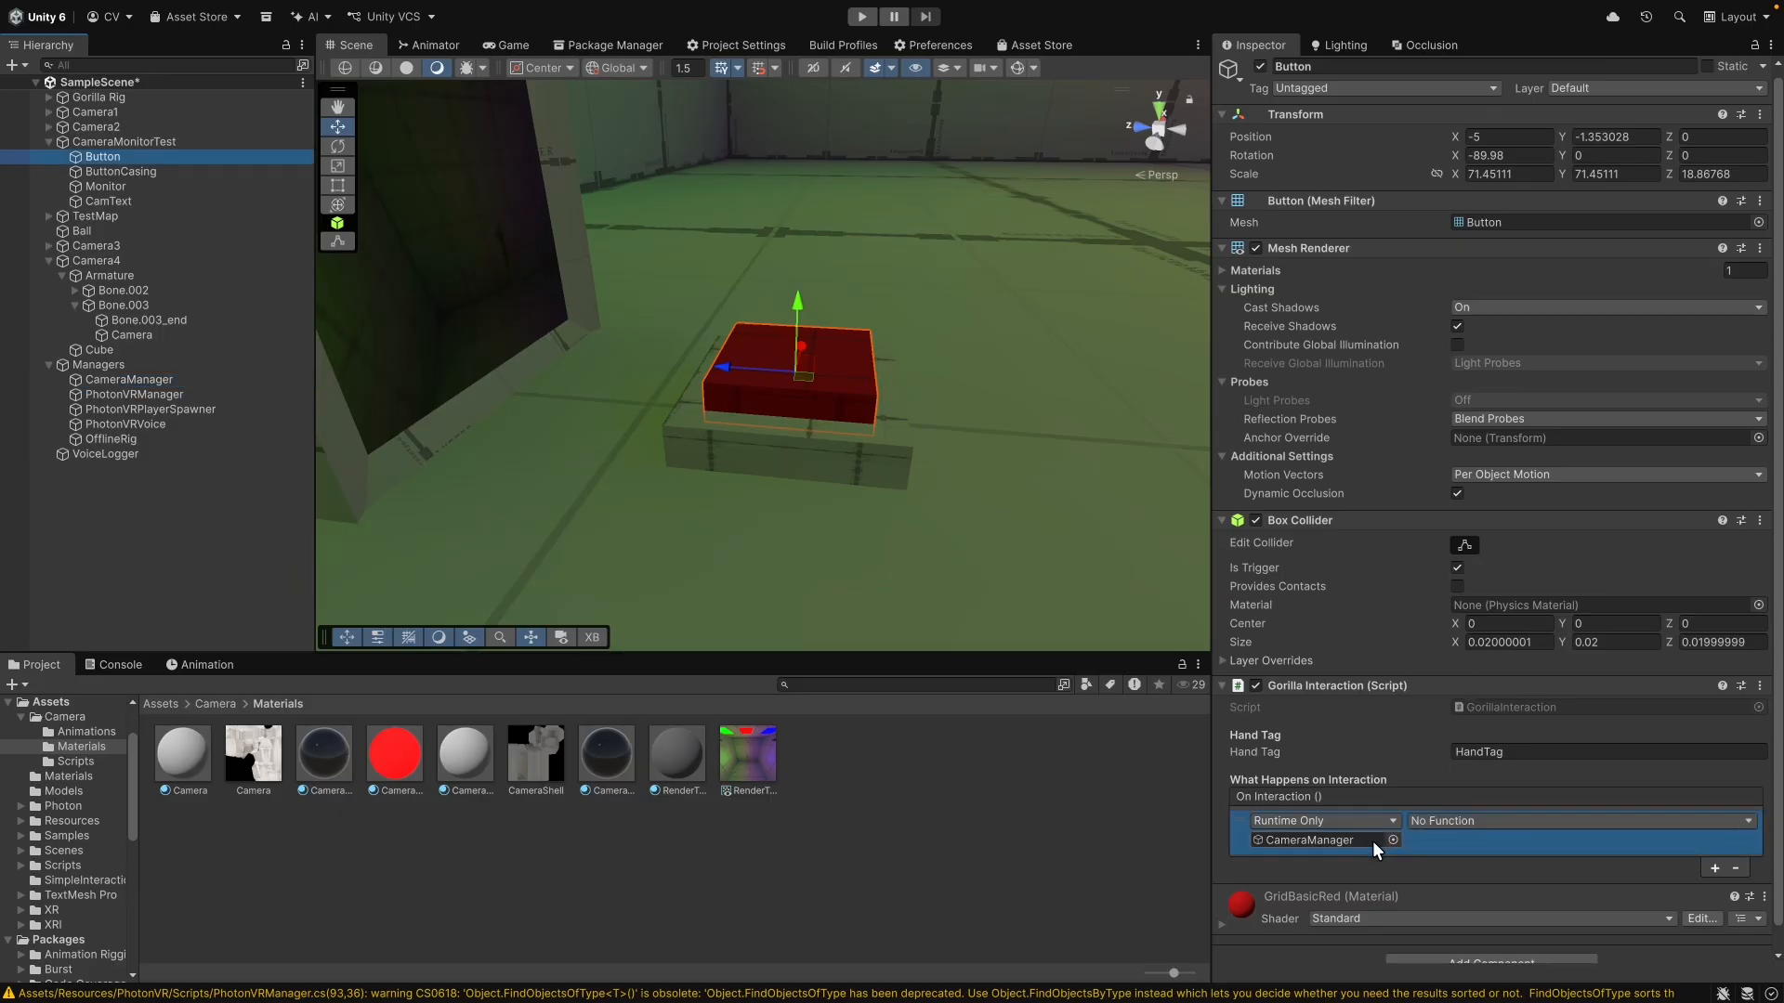
pyautogui.click(1507, 818)
pyautogui.moveTo(1462, 914)
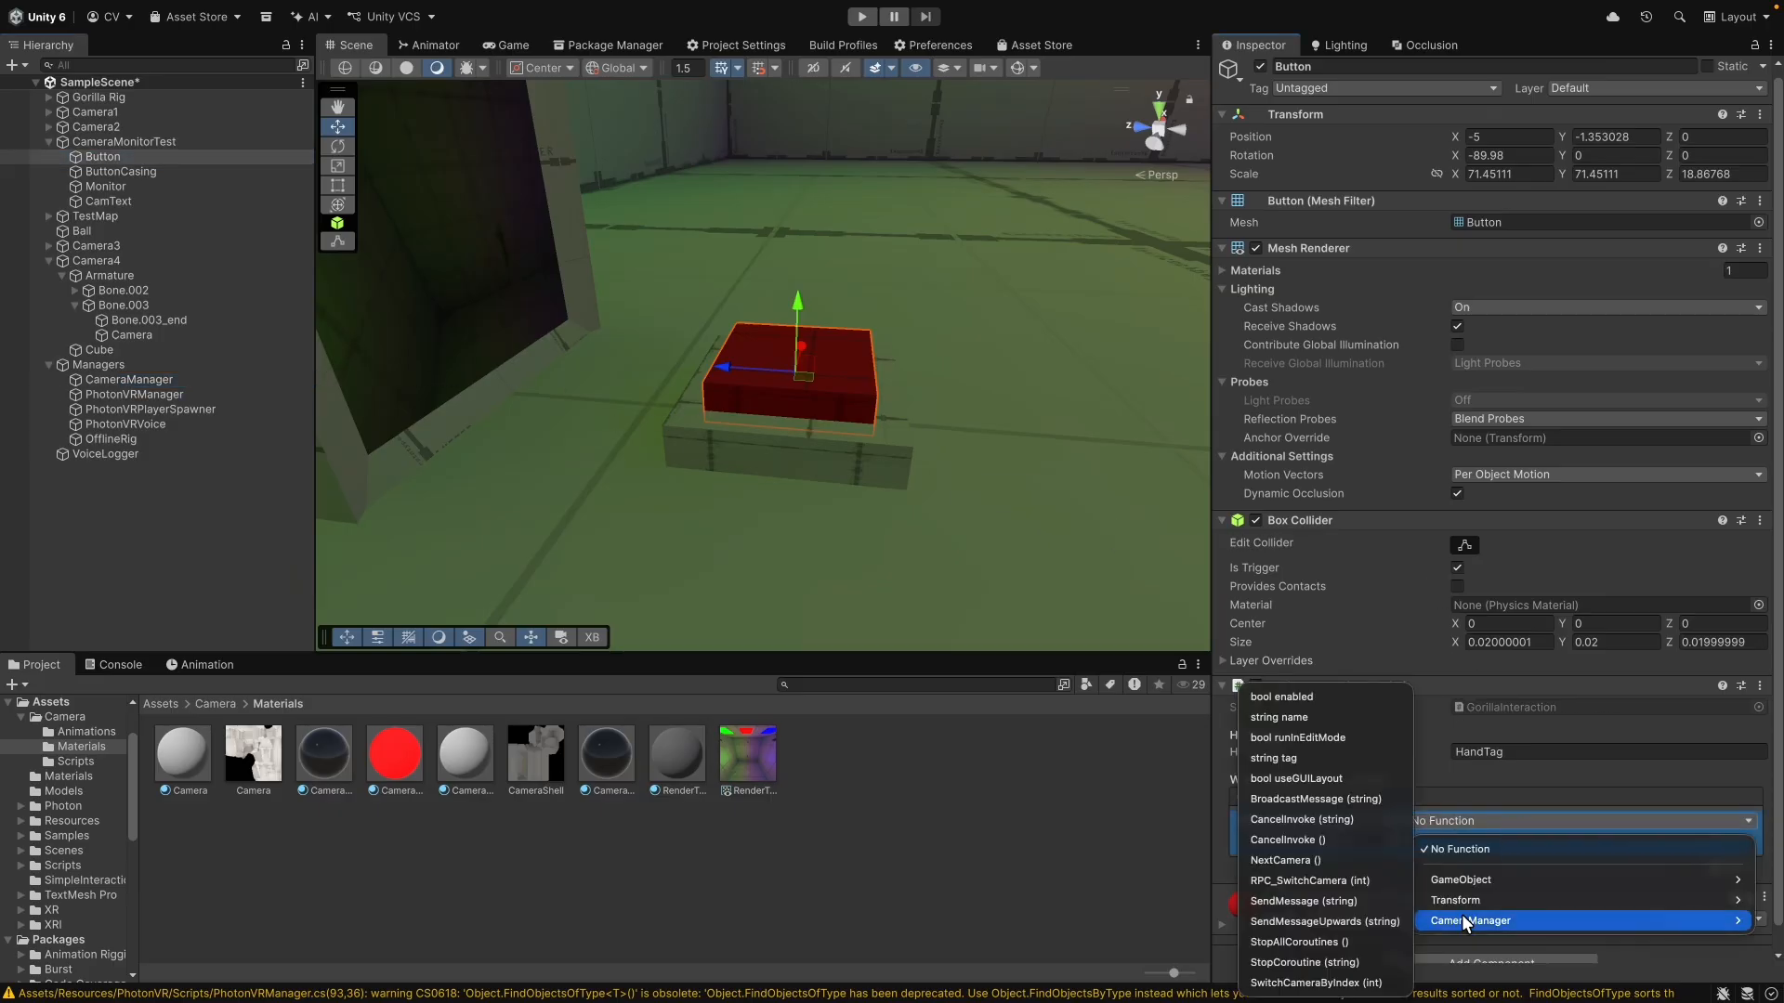
pyautogui.click(1321, 862)
pyautogui.scroll(-3, 972, 499)
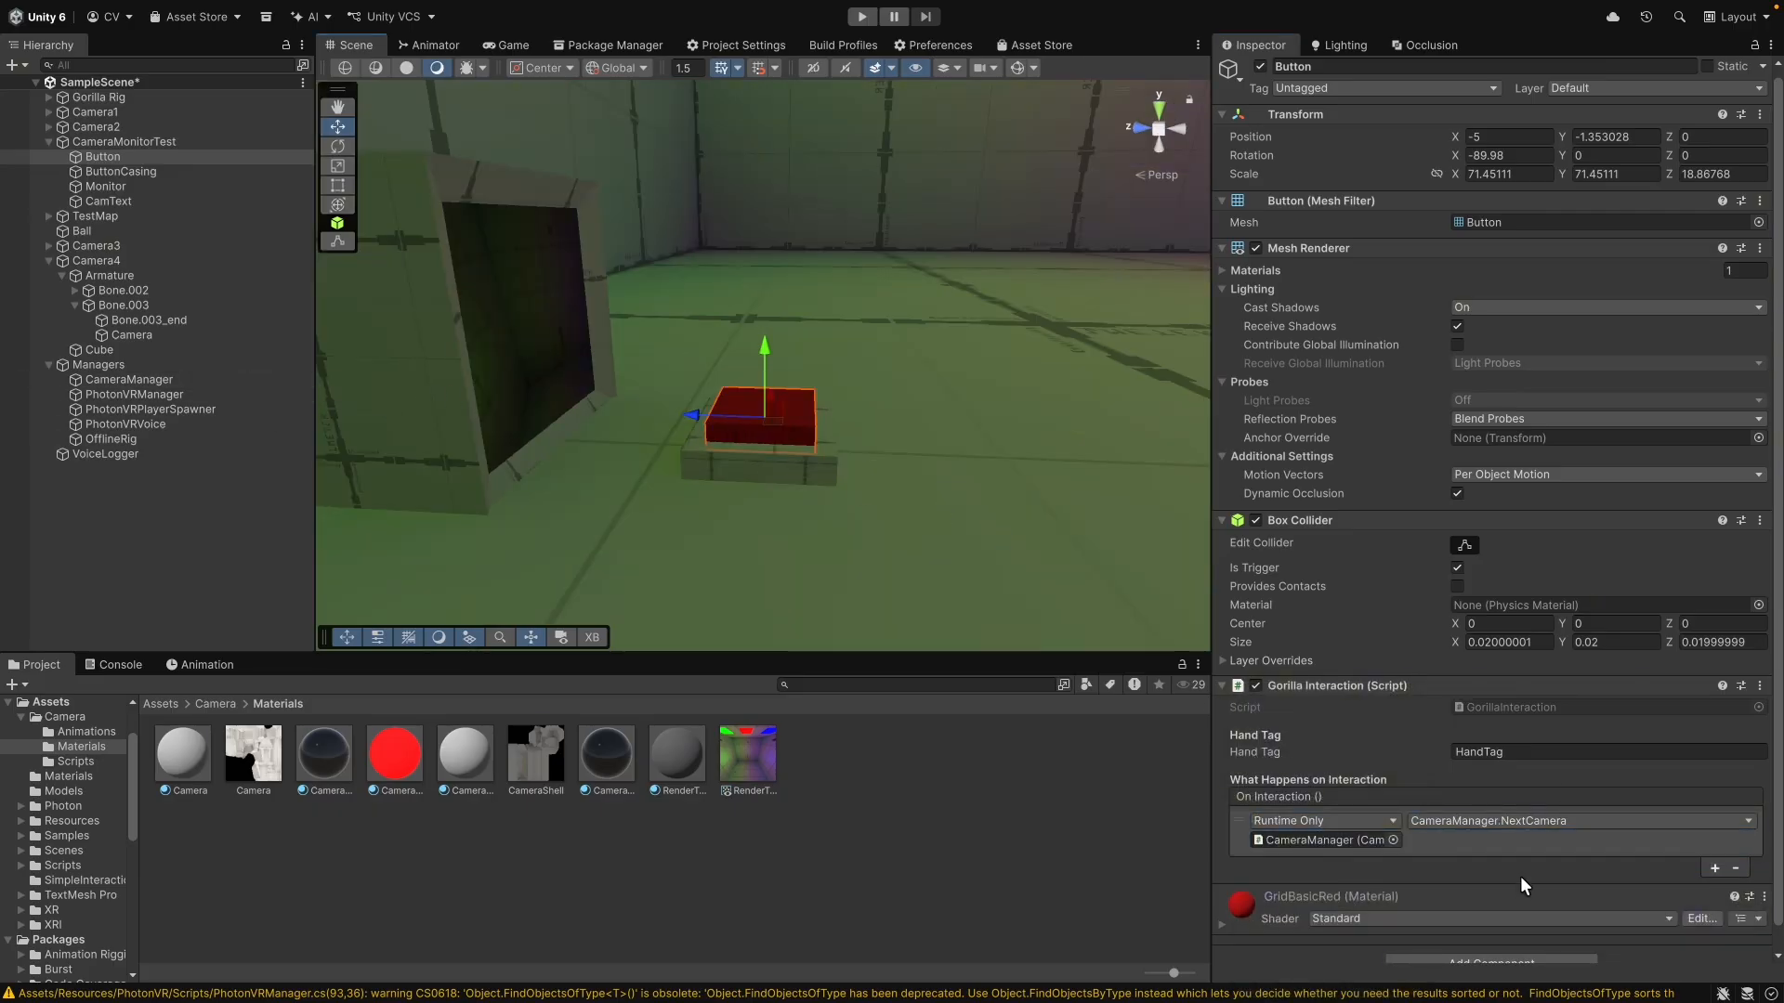
# Step: Enter Play mode and examine the recording dot on the active security camera in the scene
pyautogui.keyDown('alt'); pyautogui.moveTo(961, 422); pyautogui.dragTo(290, 325); pyautogui.keyUp('alt')
pyautogui.keyDown('alt'); pyautogui.moveTo(840, 423); pyautogui.dragTo(848, 84); pyautogui.keyUp('alt')
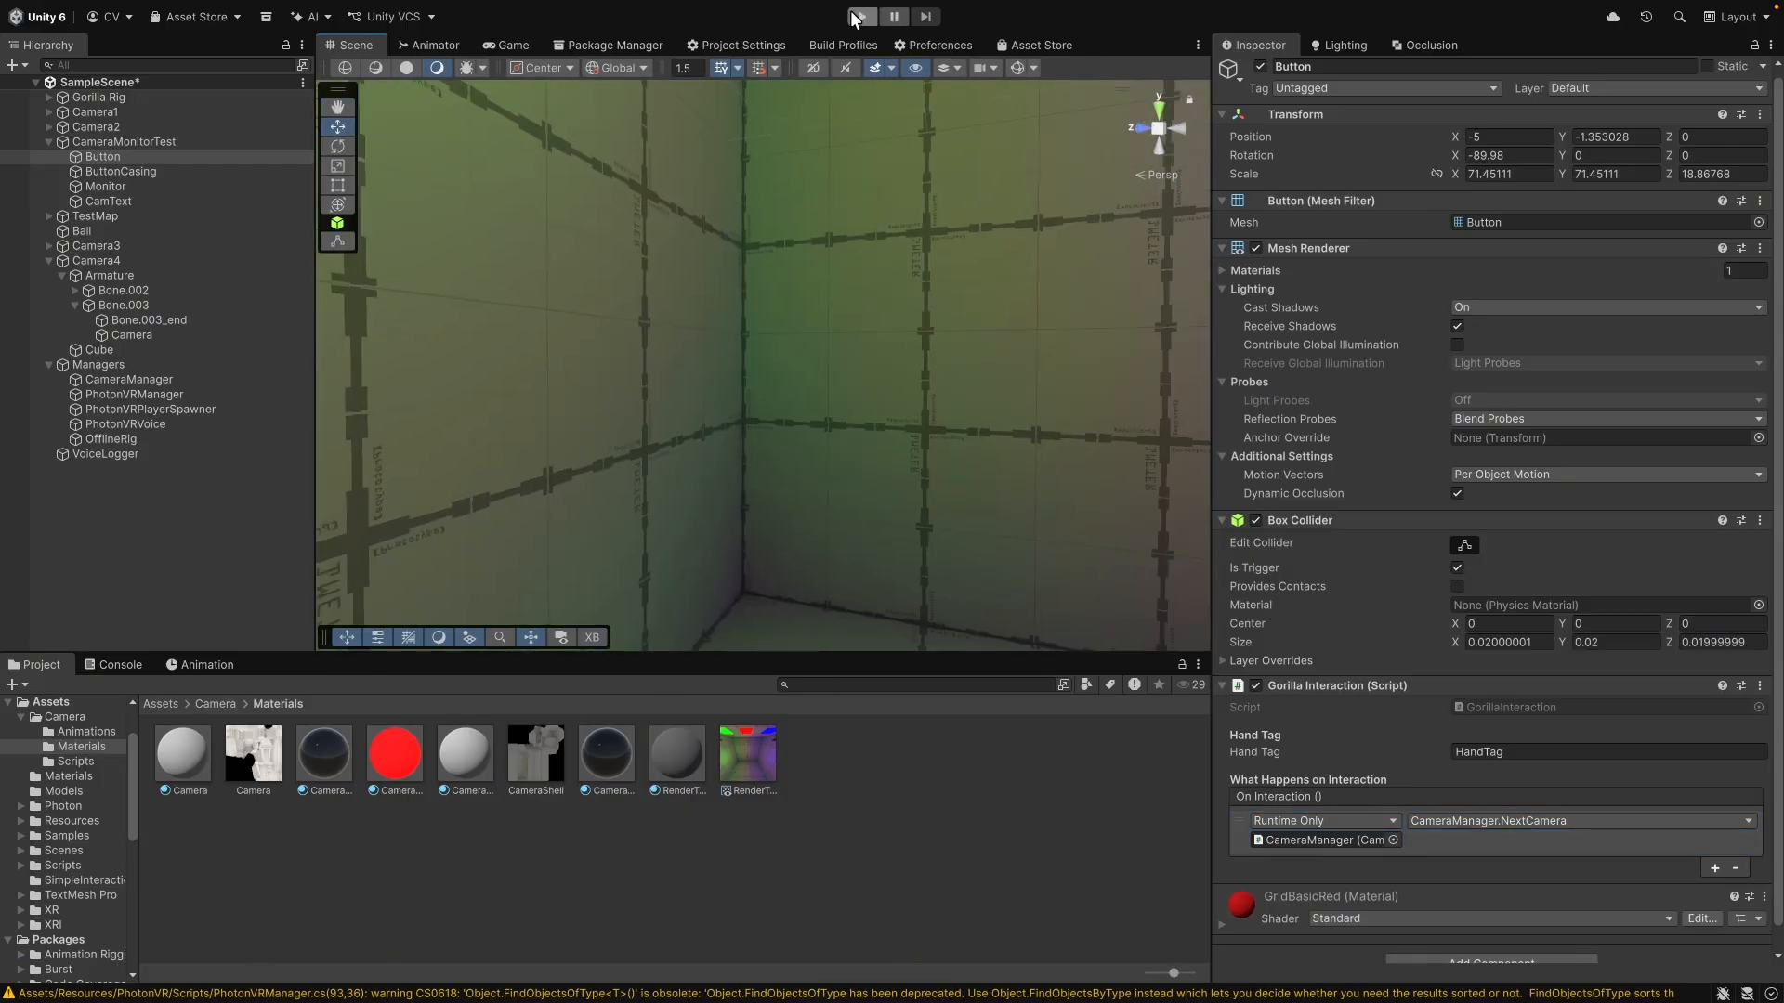
pyautogui.click(860, 15)
pyautogui.click(1018, 69)
pyautogui.moveTo(850, 193); pyautogui.dragTo(1525, 30, button='right')
pyautogui.press('s')
pyautogui.press('w')
pyautogui.press('w')
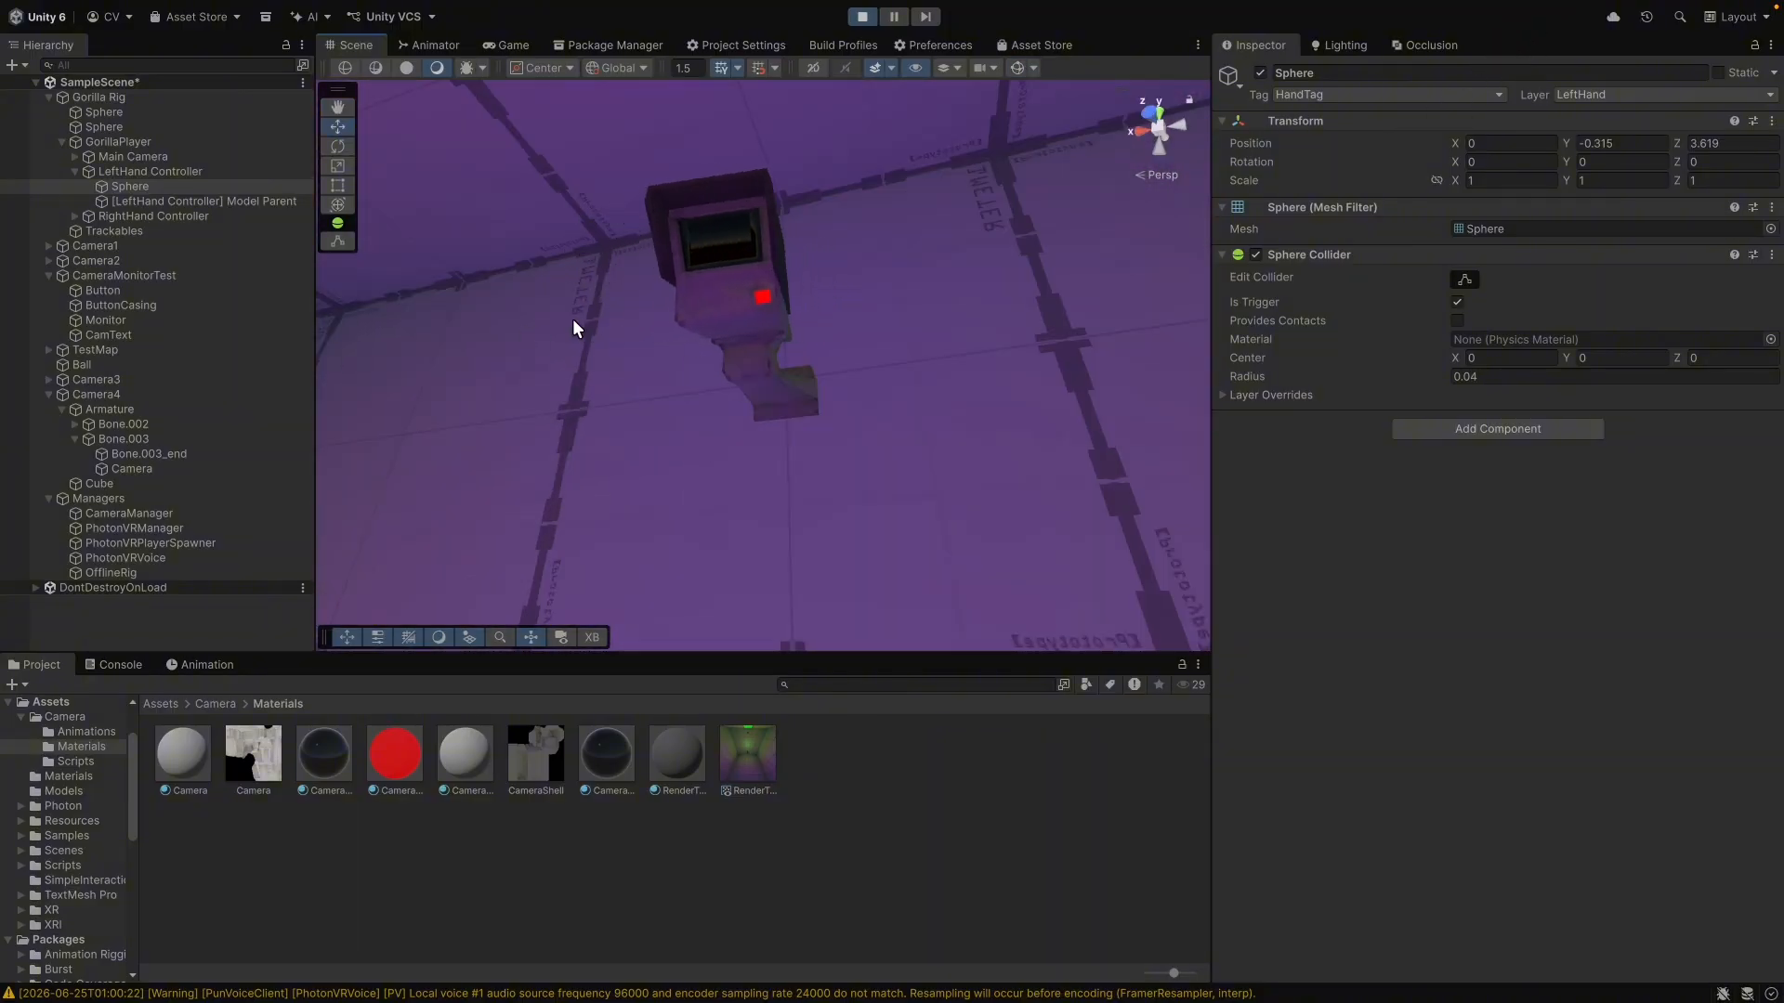
# Step: Test the red button by moving the left-hand controller's sphere onto it, and check the cameras and the monitor
pyautogui.moveTo(827, 316); pyautogui.dragTo(604, 361, button='right')
pyautogui.press('w')
pyautogui.moveTo(1005, 320); pyautogui.dragTo(846, 390)
pyautogui.moveTo(846, 390); pyautogui.dragTo(1084, 191, button='right')
pyautogui.press('w')
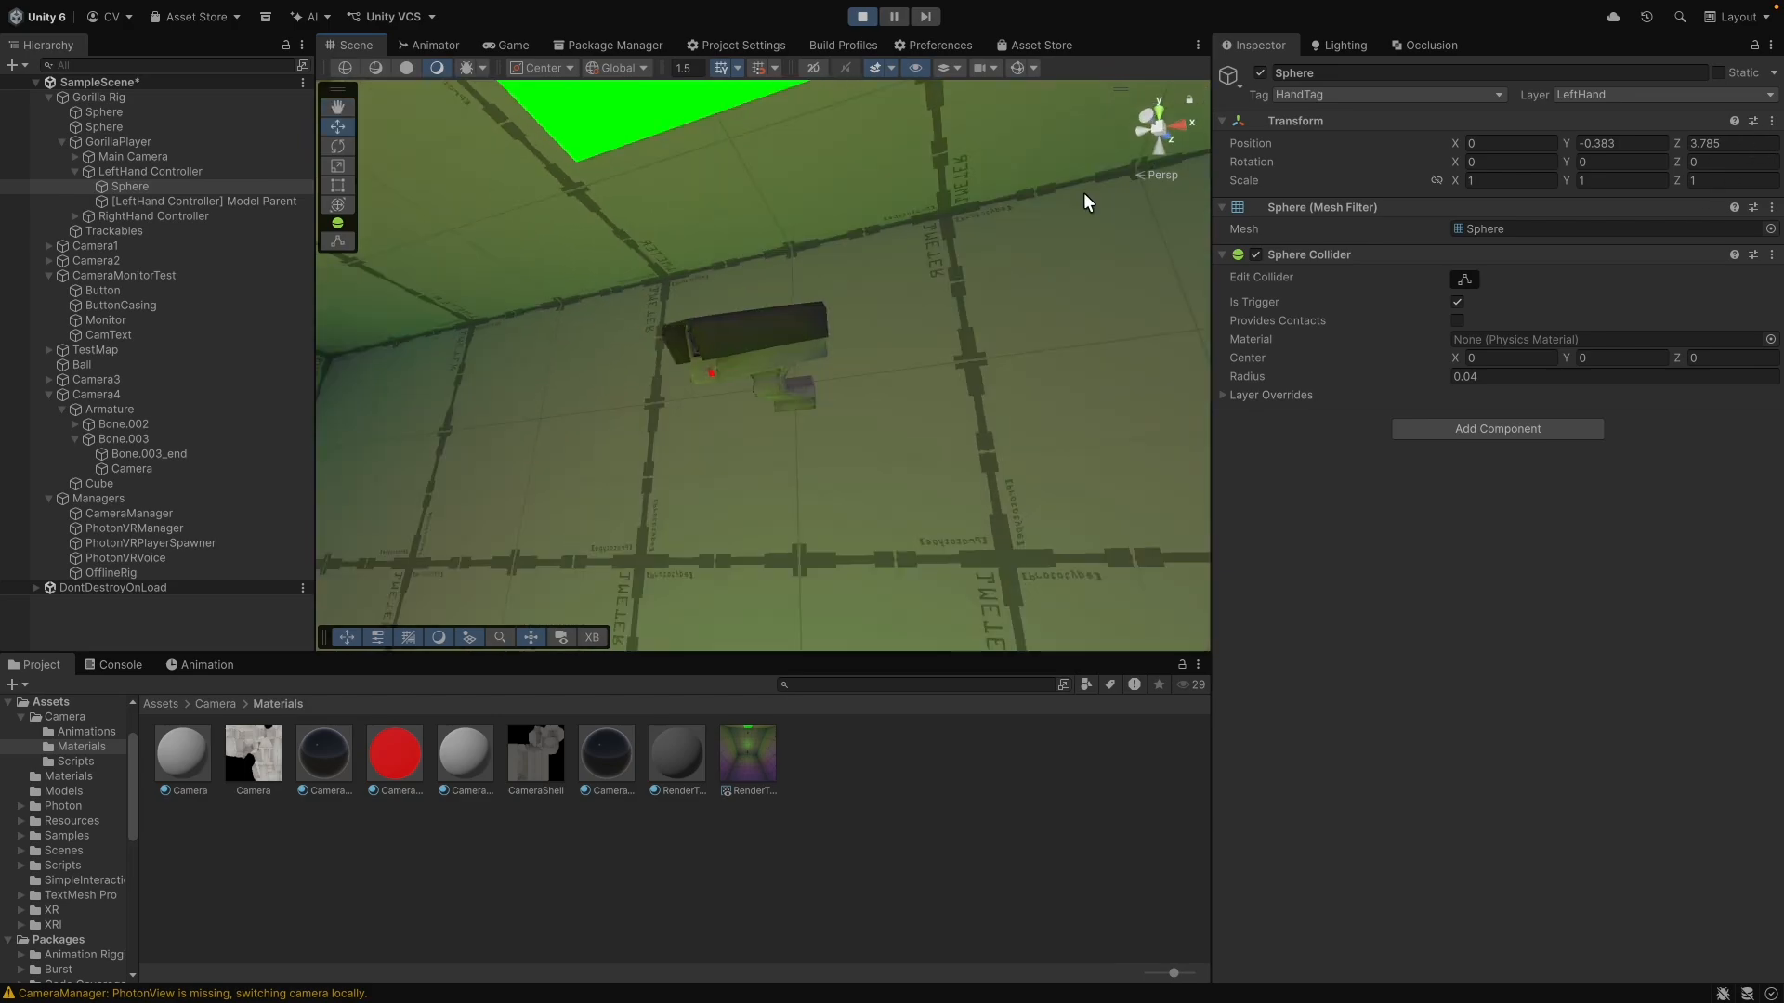
pyautogui.moveTo(782, 394); pyautogui.dragTo(4, 466, button='right')
pyautogui.press('w')
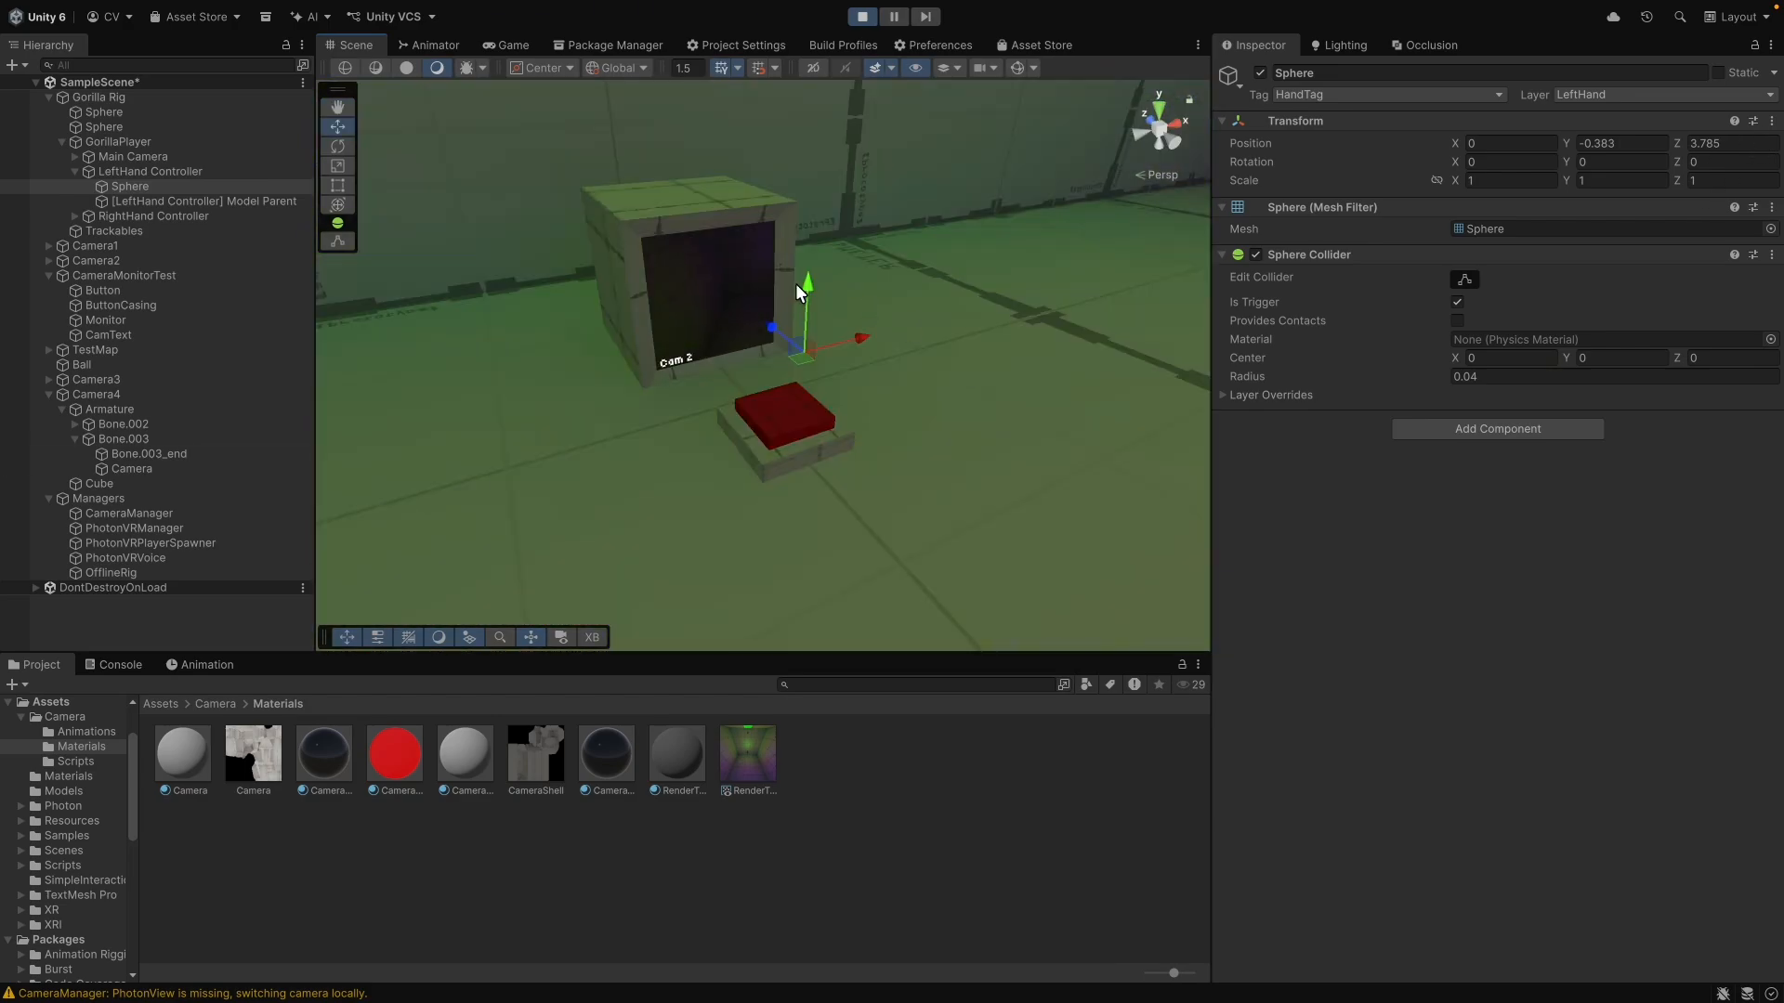
# Step: Raise and lower the hand sphere over the red button to cycle the monitor to Cam4, checking the wall cameras
pyautogui.moveTo(795, 283); pyautogui.dragTo(808, 270)
pyautogui.moveTo(745, 335); pyautogui.dragTo(1777, 99, button='right')
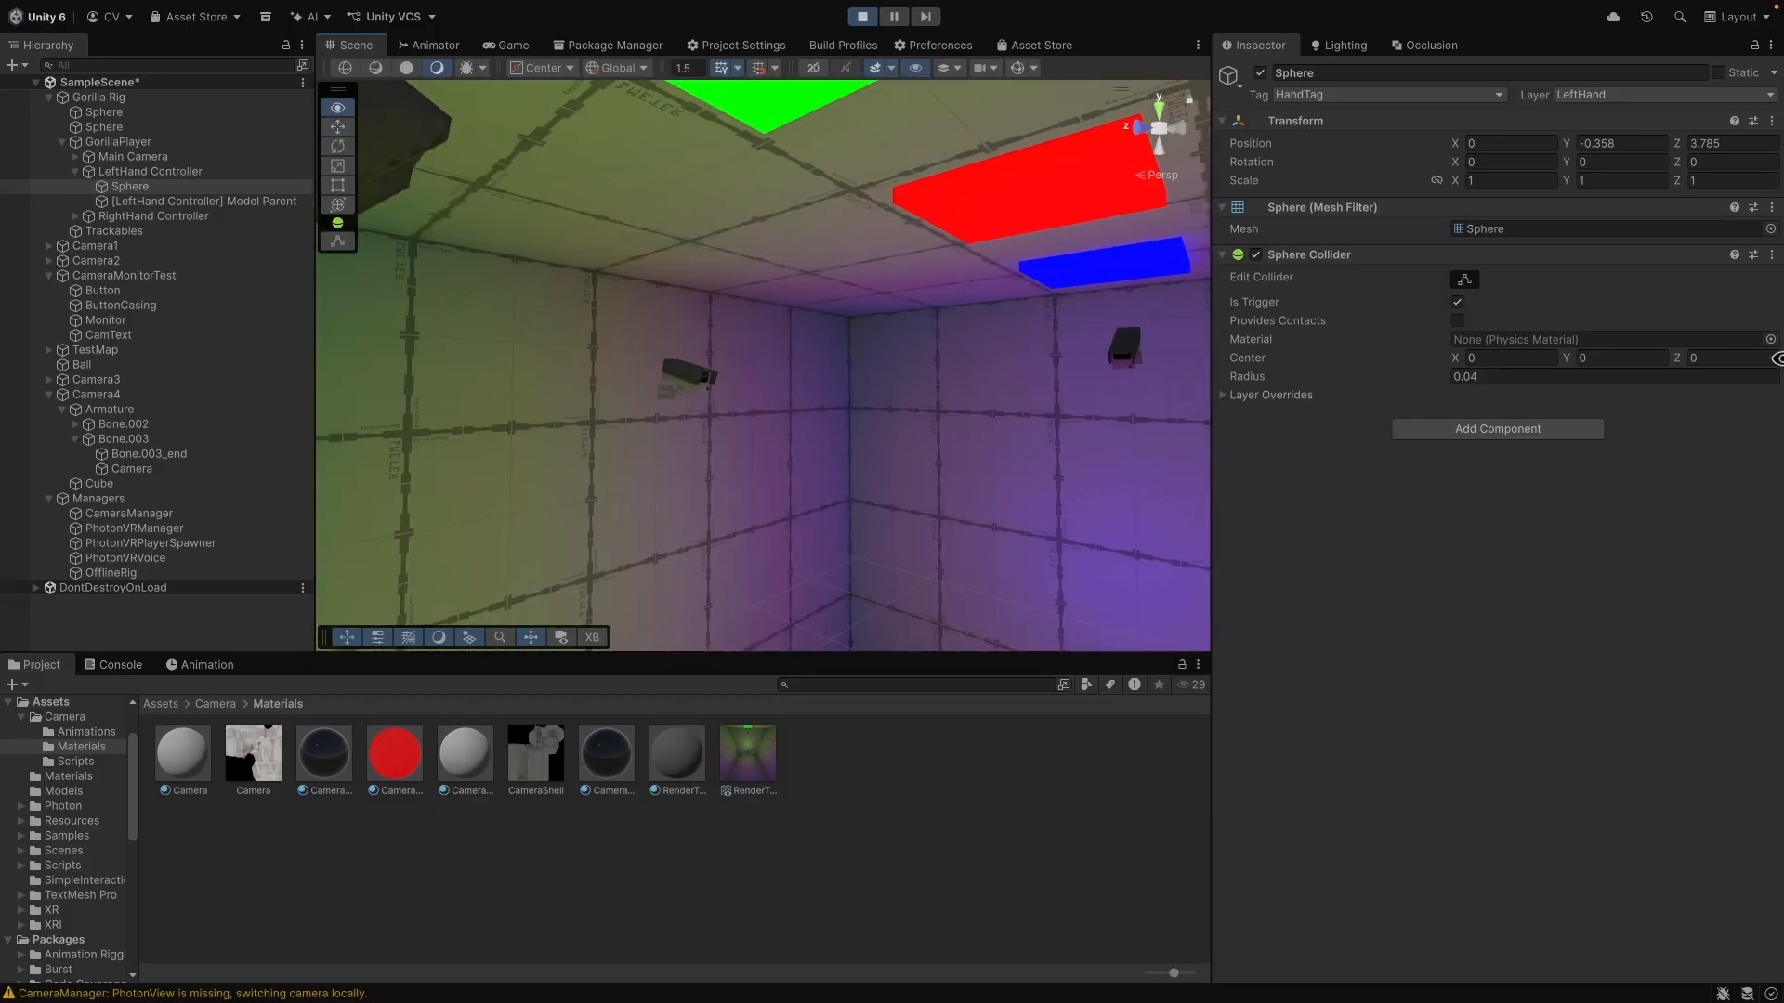
pyautogui.moveTo(951, 278); pyautogui.dragTo(827, 326, button='right')
pyautogui.press('w')
pyautogui.press('s')
pyautogui.press('w')
pyautogui.moveTo(796, 331)
pyautogui.mouseDown()
pyautogui.moveTo(801, 399)
pyautogui.moveTo(800, 327)
pyautogui.mouseUp()
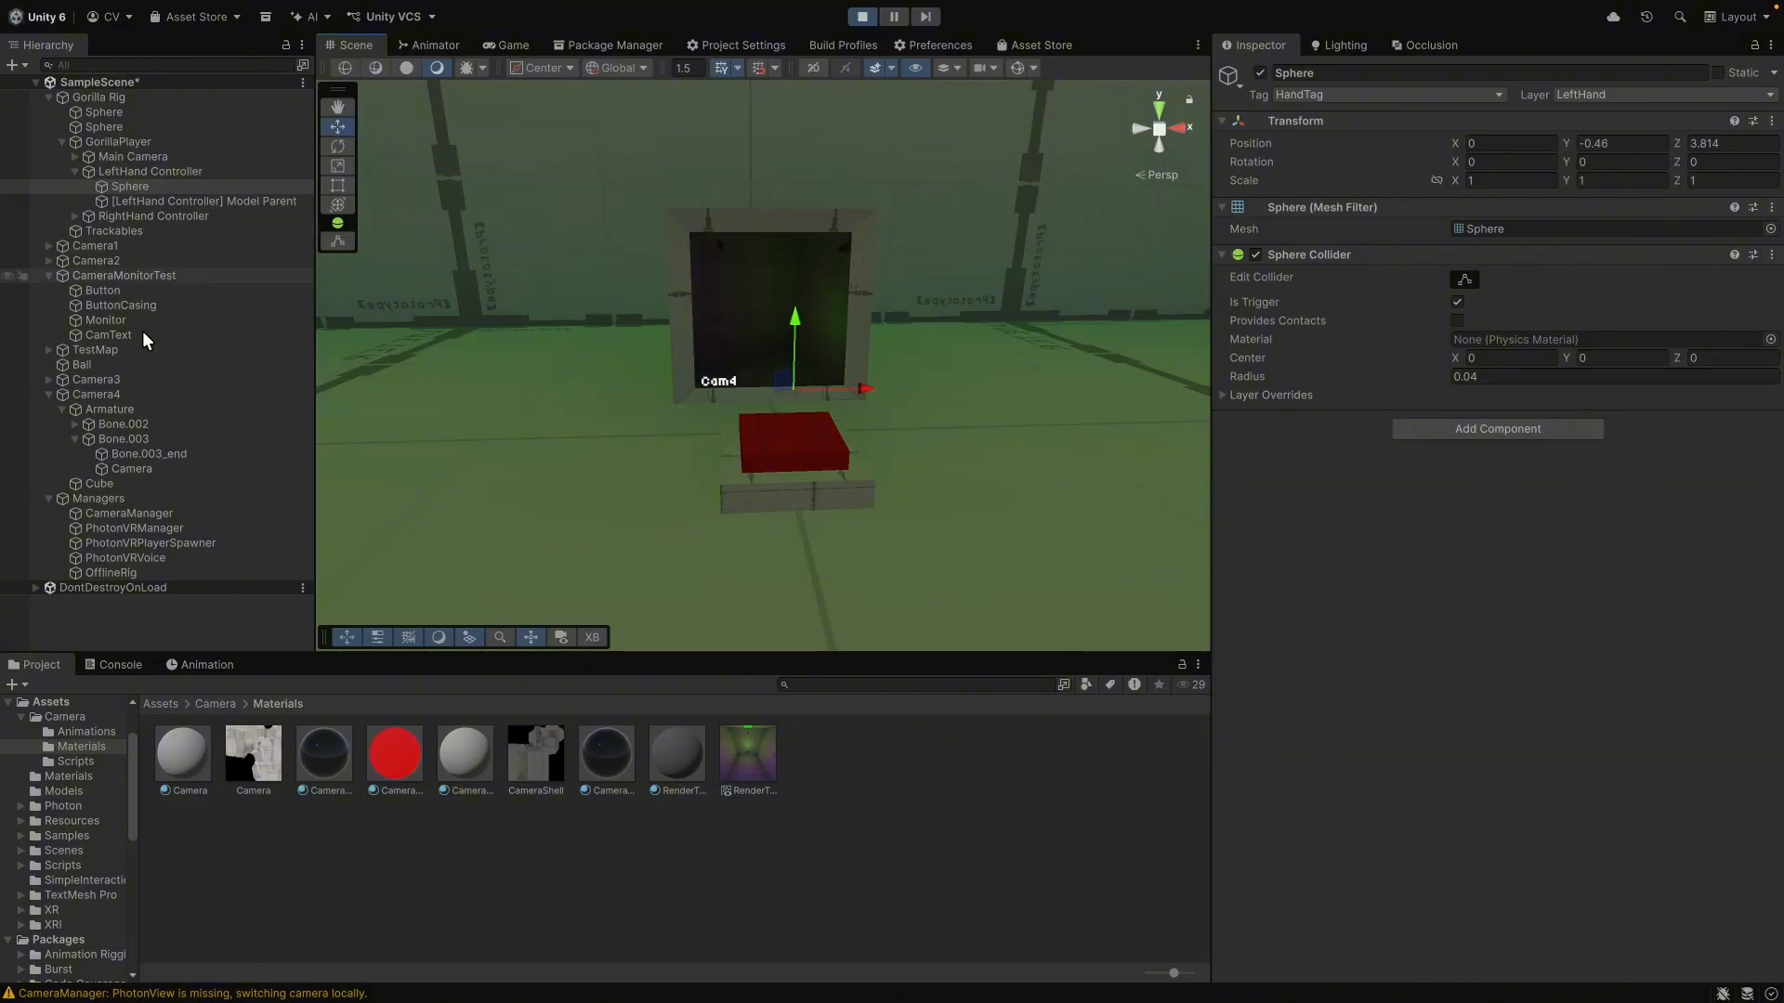
# Step: Open Element 3's Camera Name for editing in the CameraManager object's script
pyautogui.click(89, 512)
pyautogui.click(1495, 578)
pyautogui.press('Left')
pyautogui.press('Right')
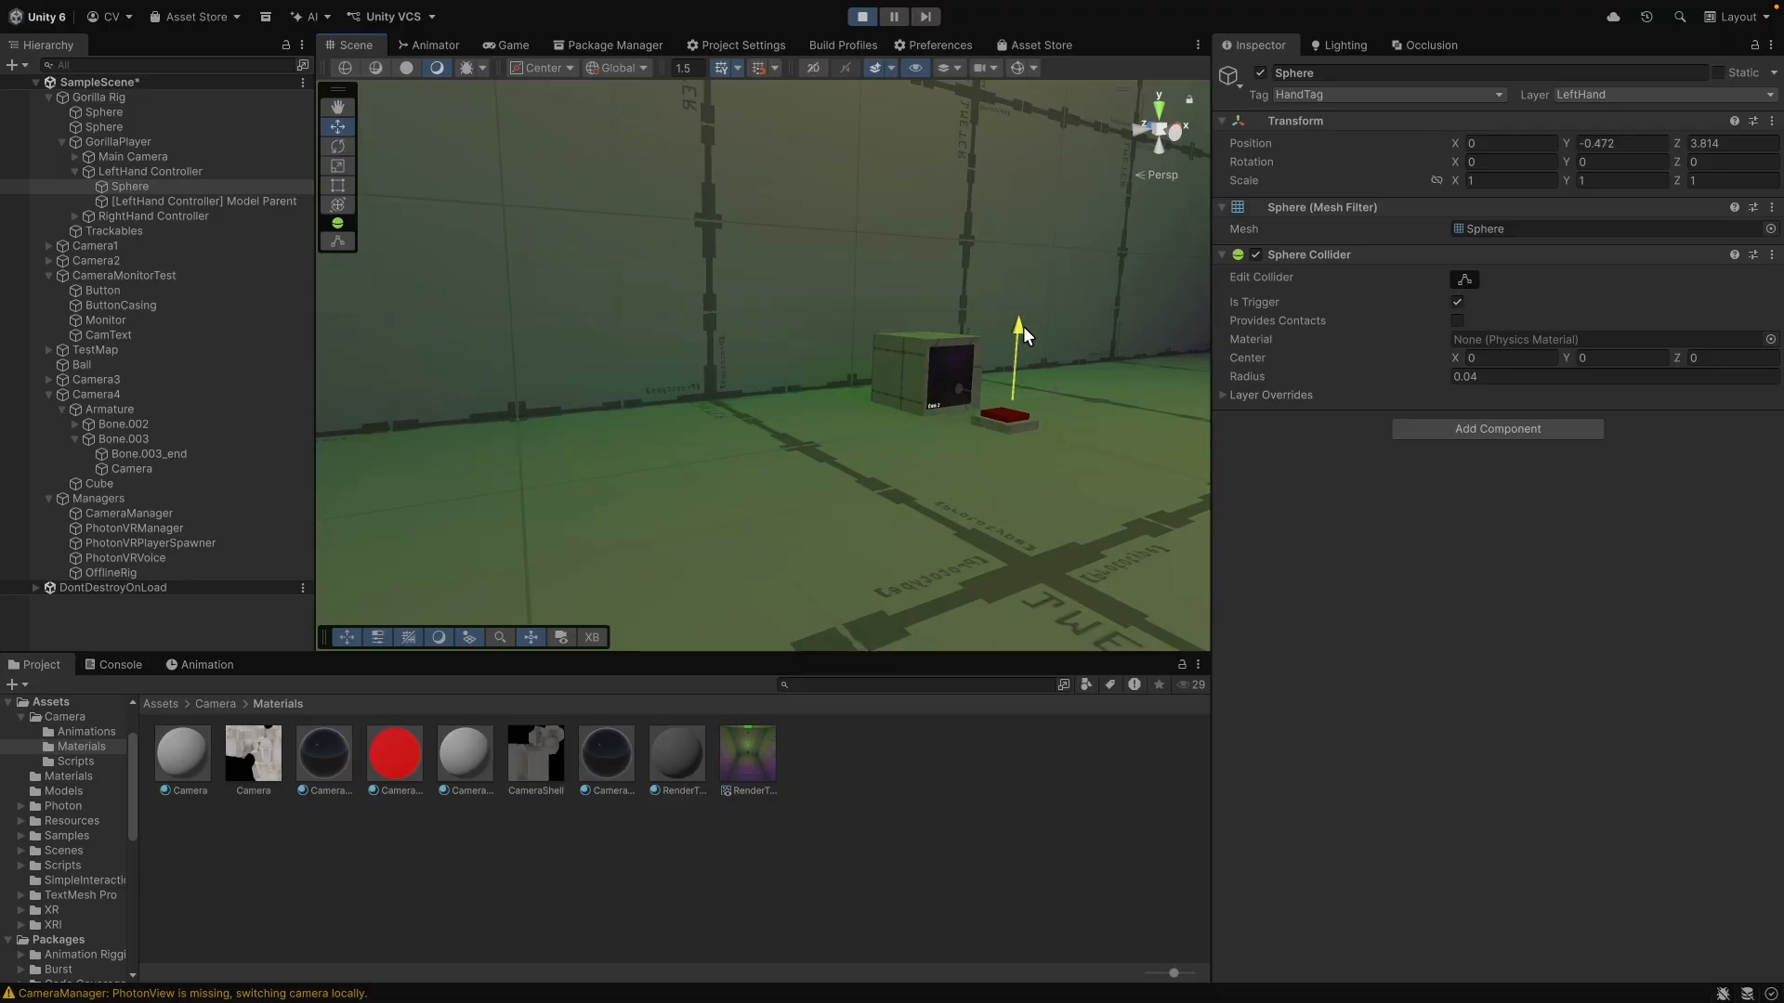
# Step: Take a final look around the monitor area and exit Play mode
pyautogui.press('w')
pyautogui.moveTo(1022, 324); pyautogui.dragTo(845, 393, button='right')
pyautogui.press('s')
pyautogui.hotkey('ctrl', 'p')
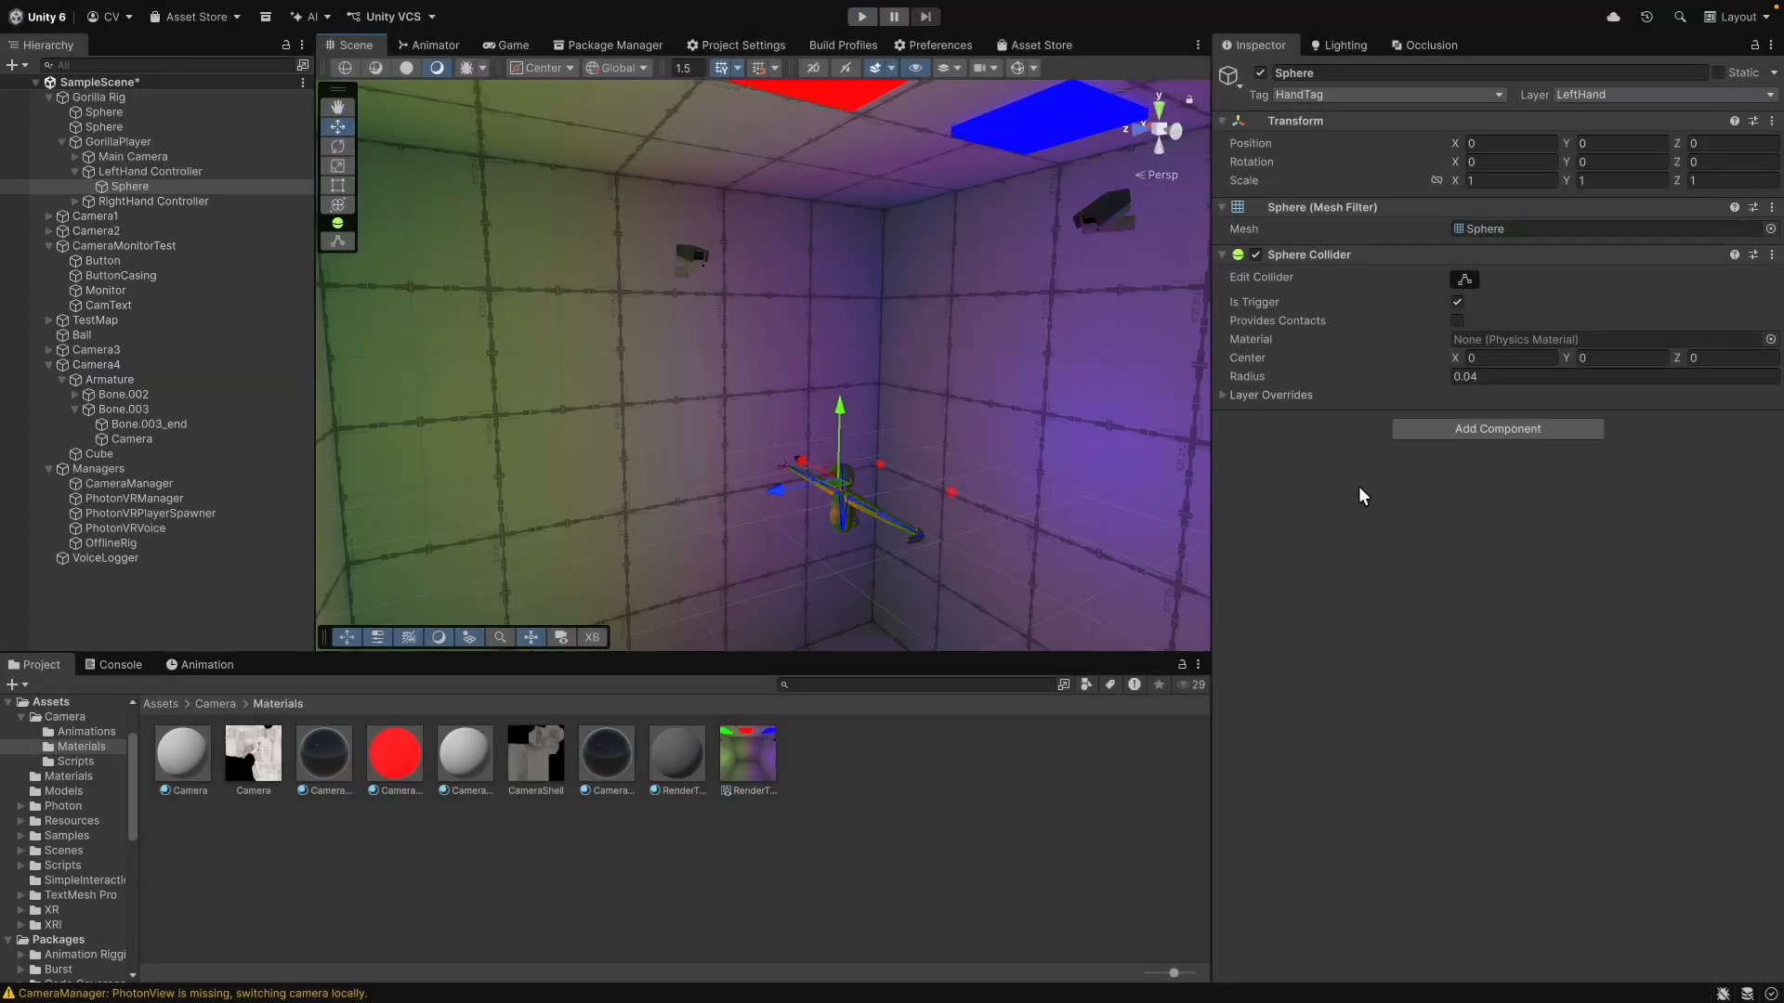